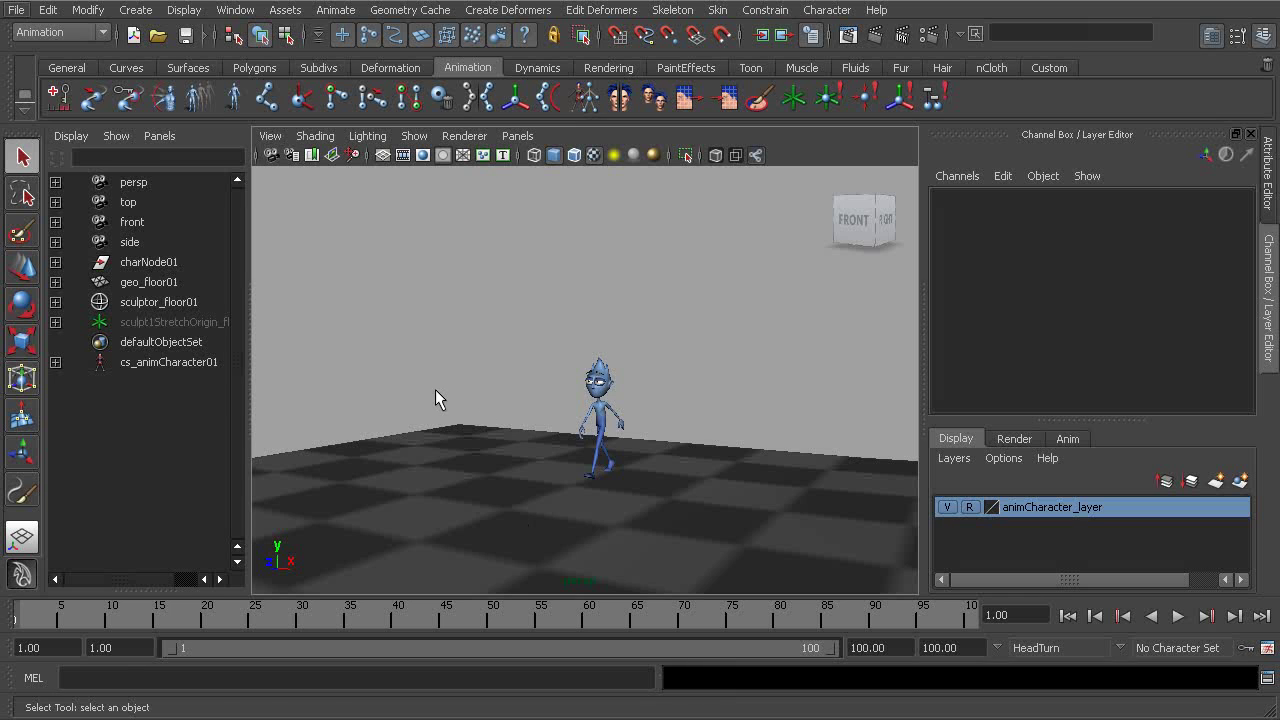
Examine the walking character and the geo_floor01 checkered floor from several angles in the perspective view
middle_click_drag(435, 390, 431, 346, "alt")
left_click_drag(431, 346, 434, 351, "alt")
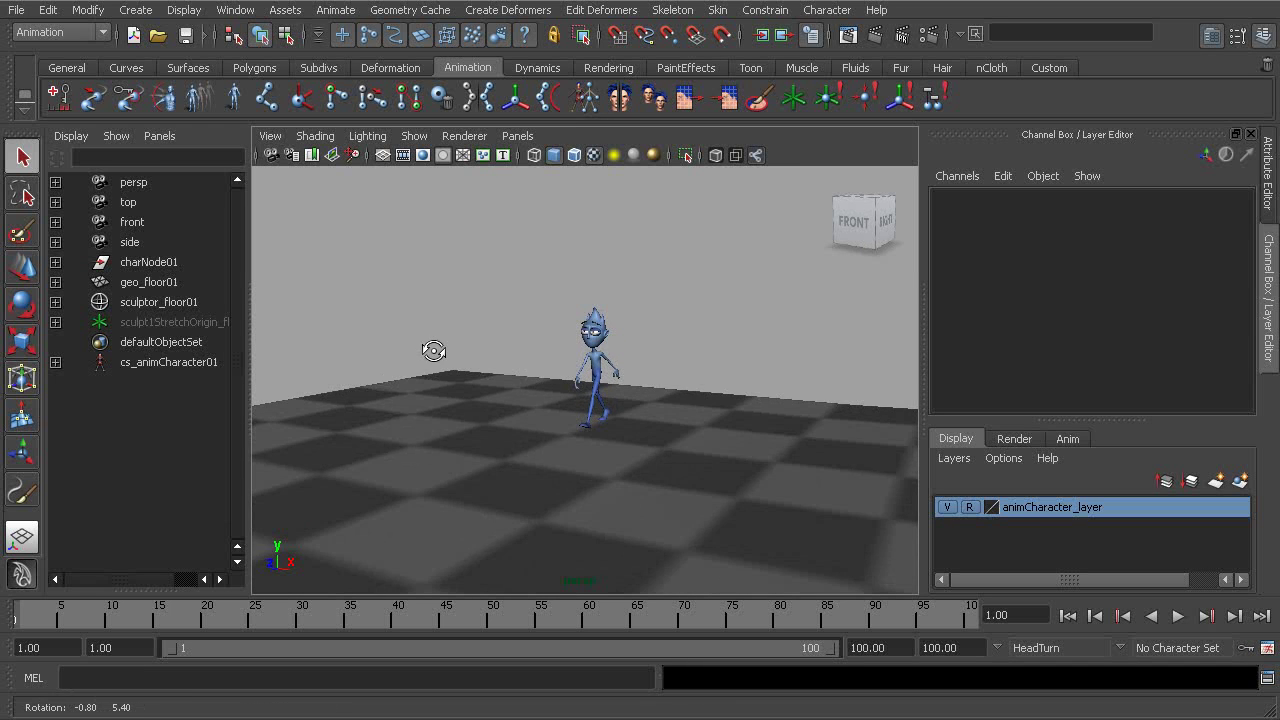
middle_click_drag(434, 351, 456, 373, "alt")
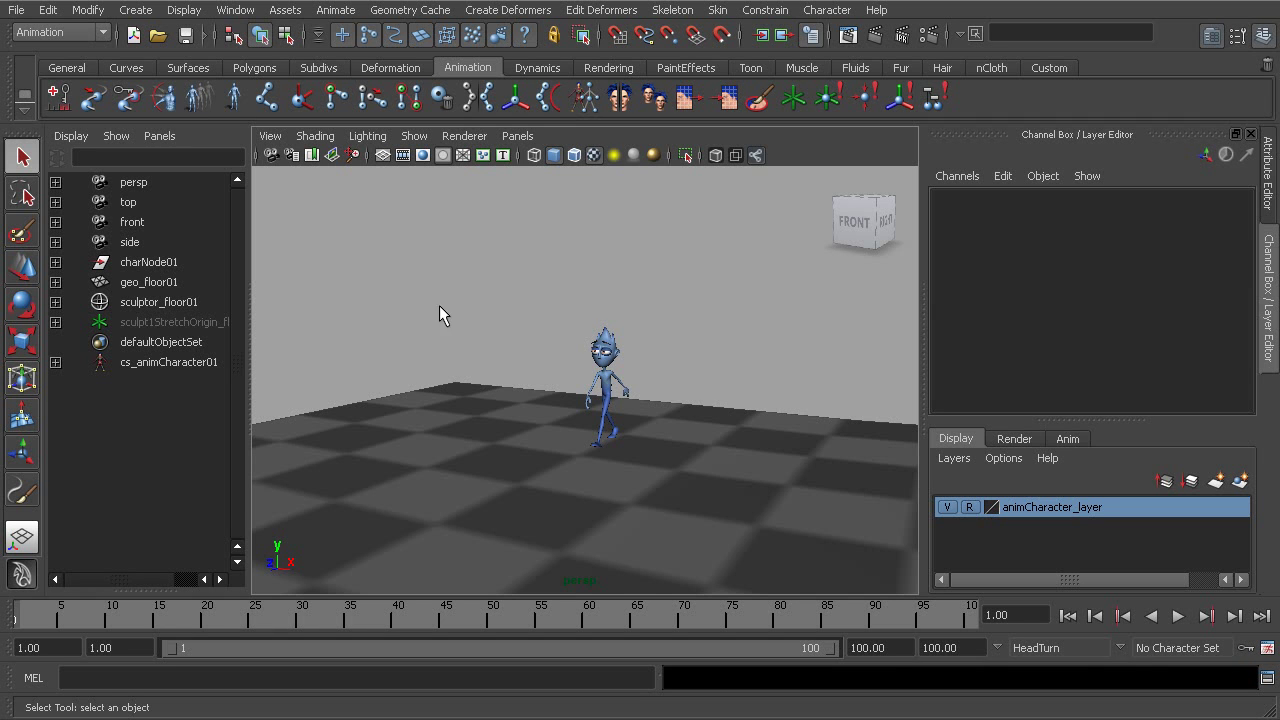
left_click(365, 440)
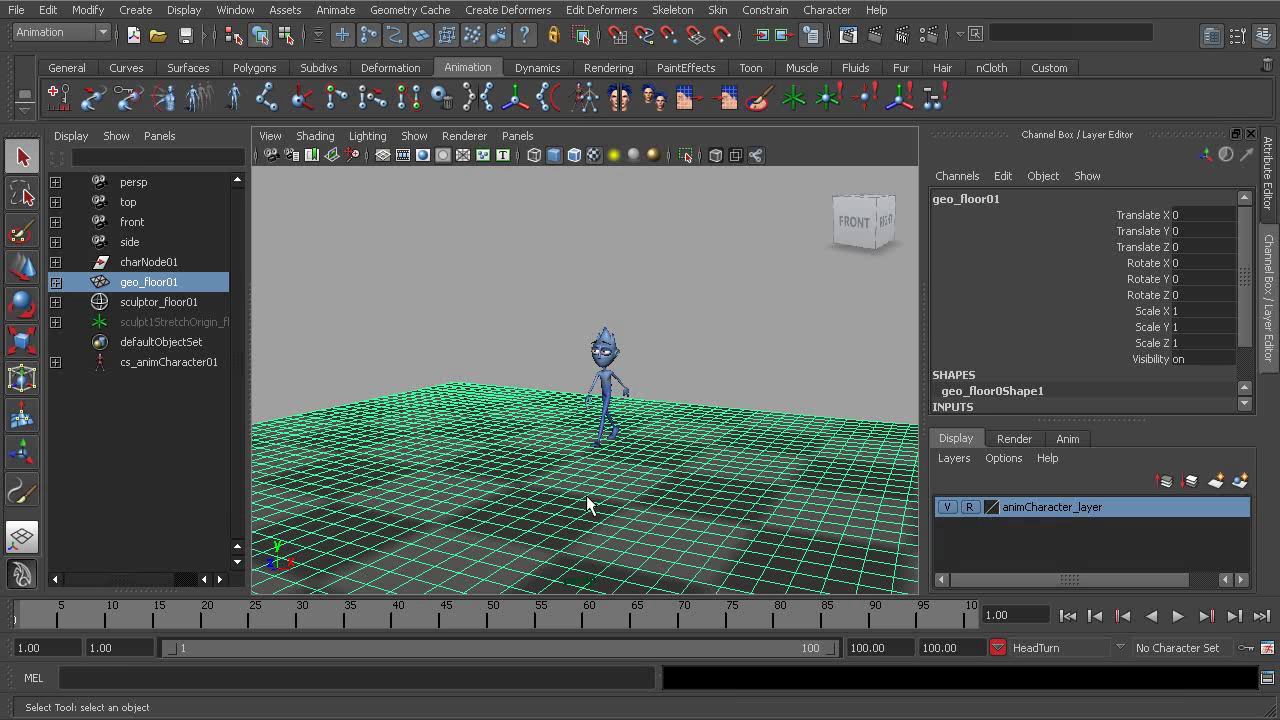
left_click(477, 274)
right_click_drag(477, 276, 444, 340, "alt")
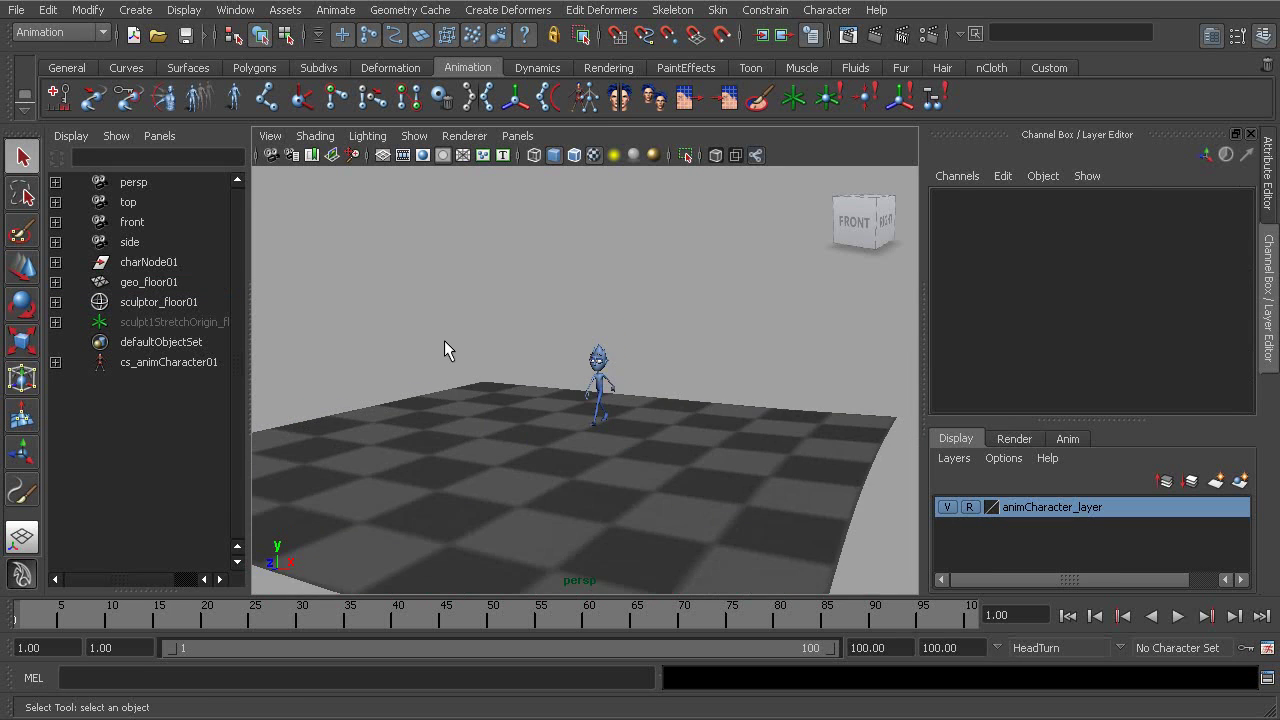
middle_click_drag(444, 340, 423, 359, "alt")
left_click_drag(423, 359, 477, 368, "alt")
middle_click_drag(476, 366, 508, 393, "alt")
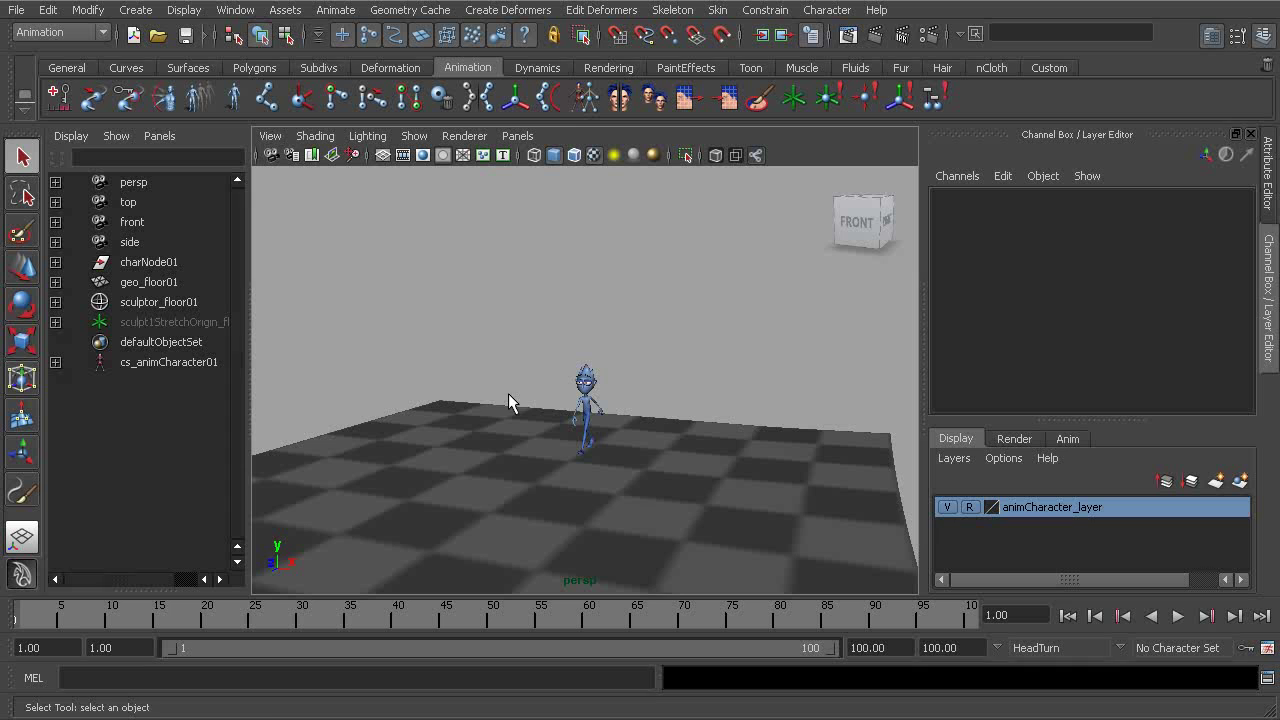
Play the walk animation over the deforming floor, stop it, and return to frame 1
left_click(1178, 616)
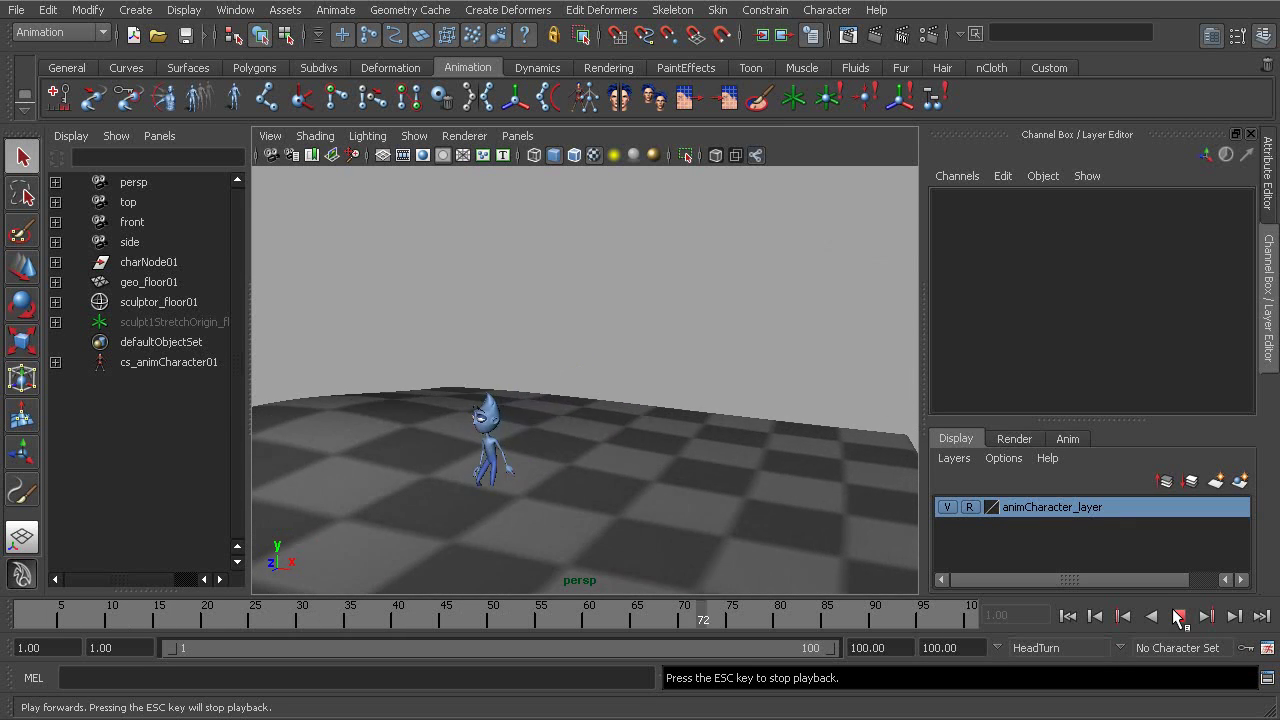
left_click(1178, 616)
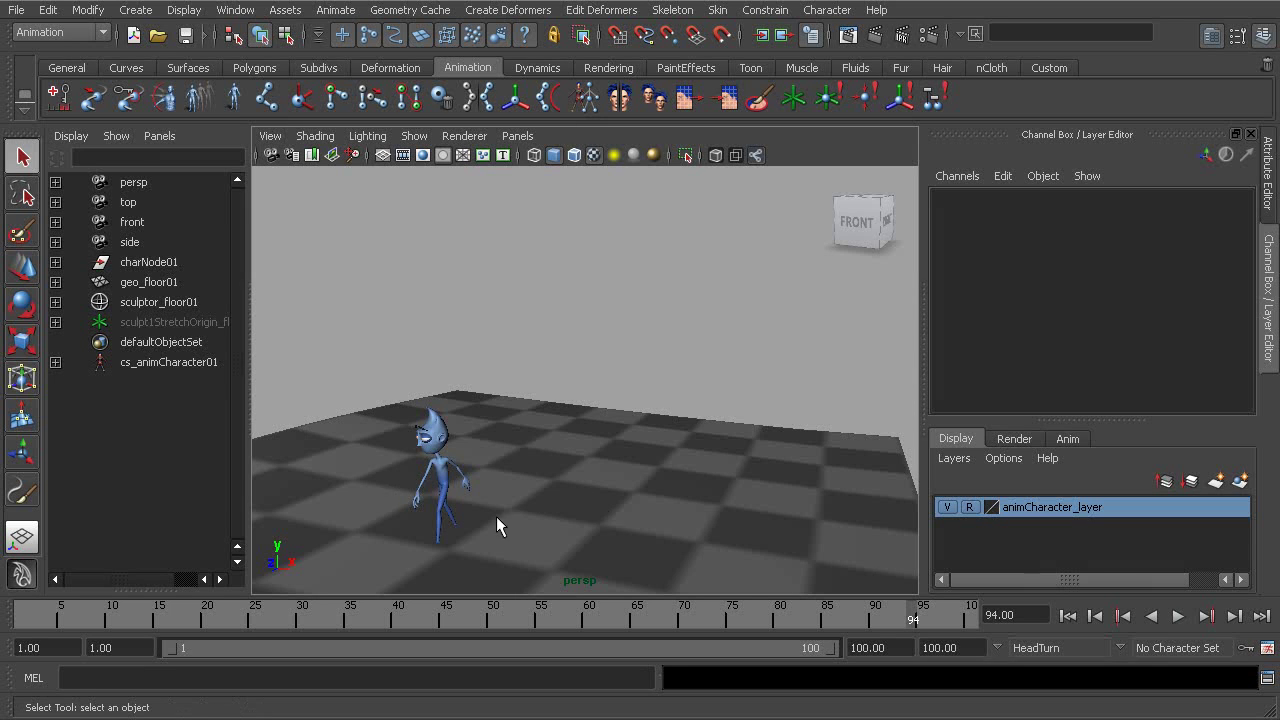
left_click_drag(95, 617, 22, 610)
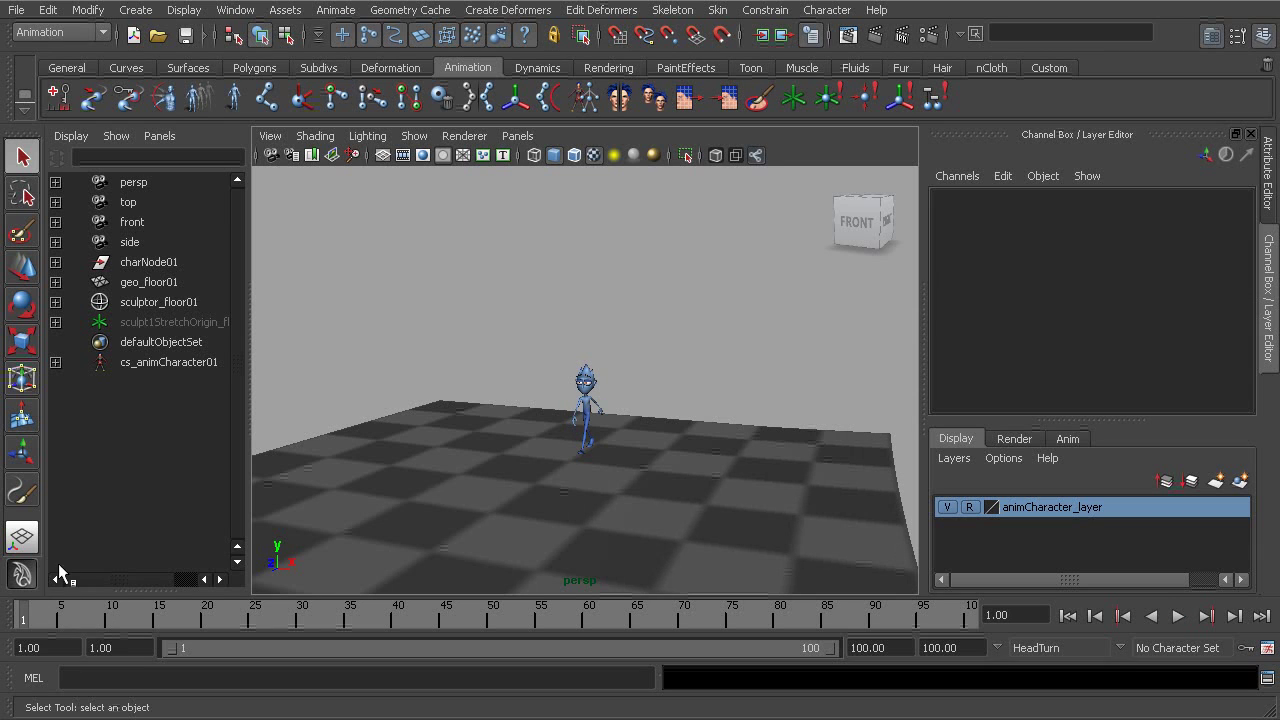
Open the Closest Point constraint options and reset them so Input Position Locator and Closest Position Locator are both enabled
left_click(56, 34)
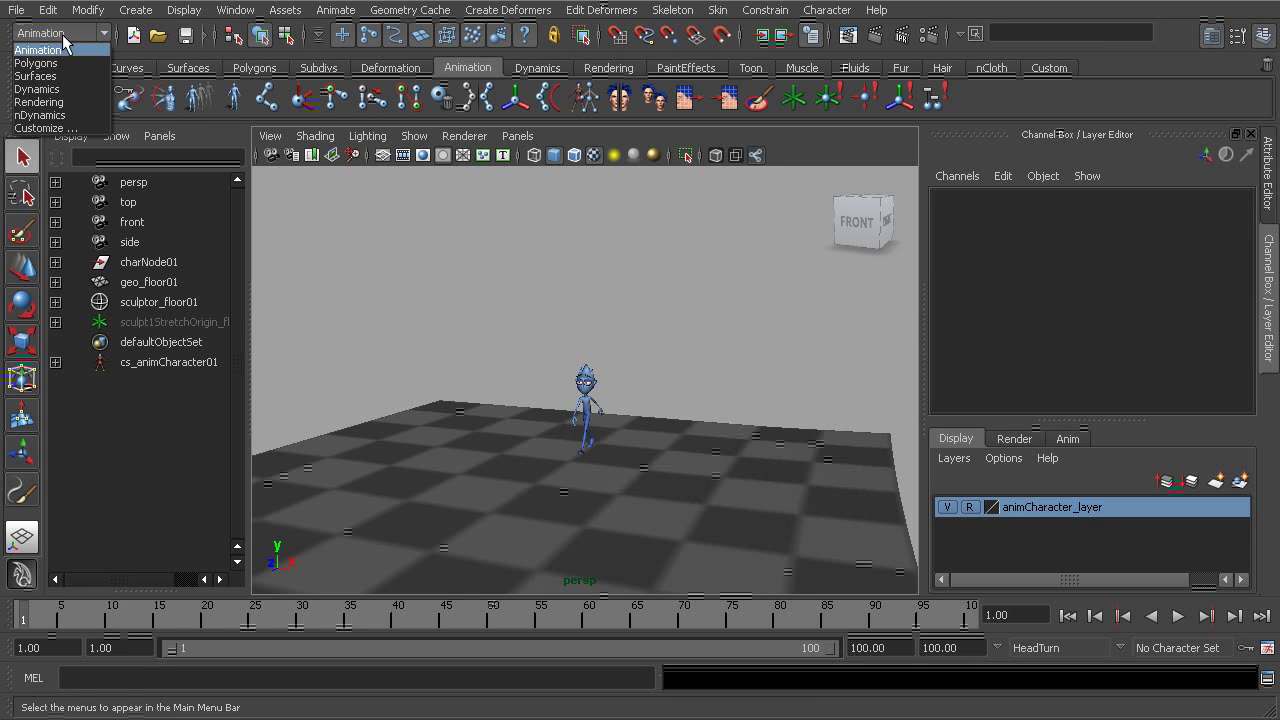
left_click(766, 12)
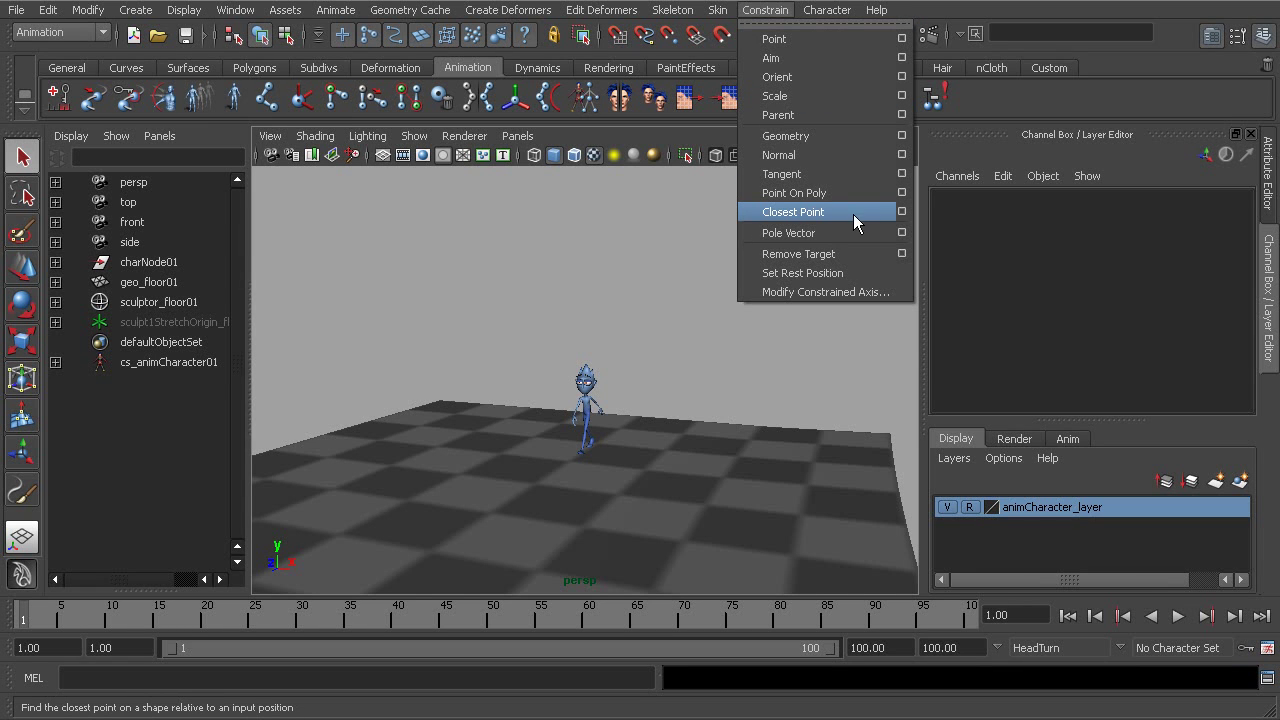
left_click(902, 212)
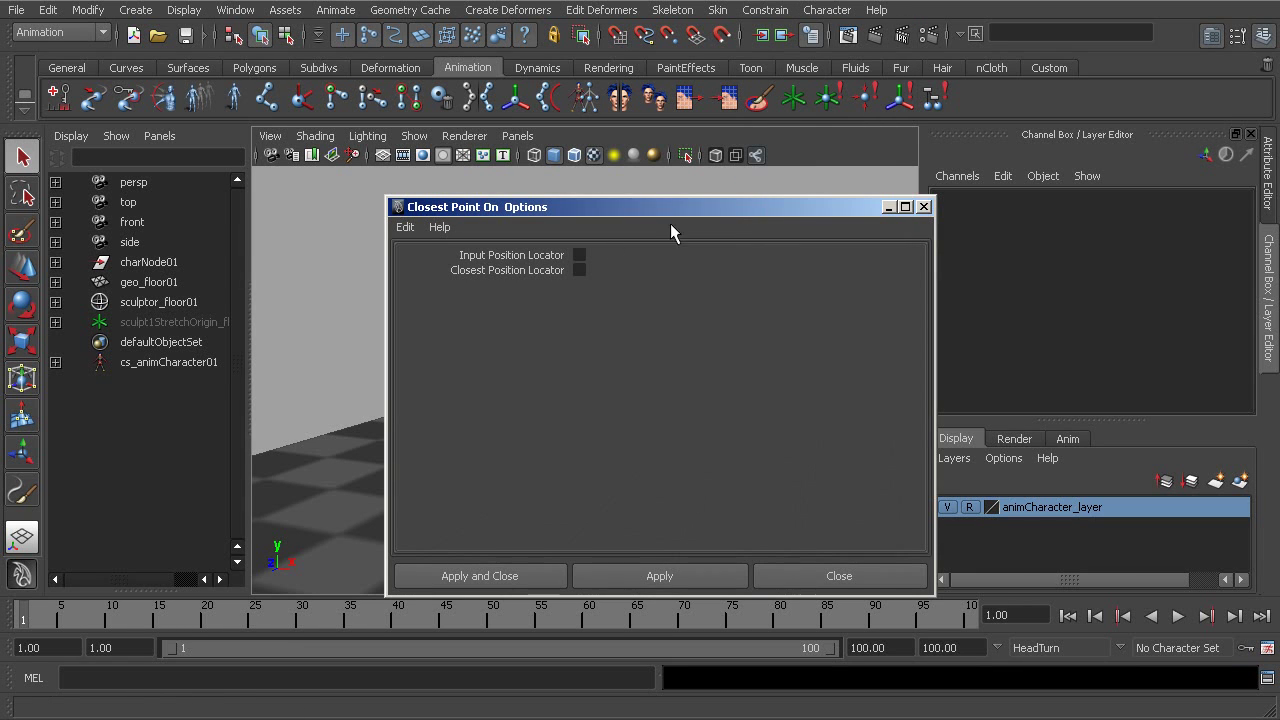
left_click_drag(648, 225, 763, 166)
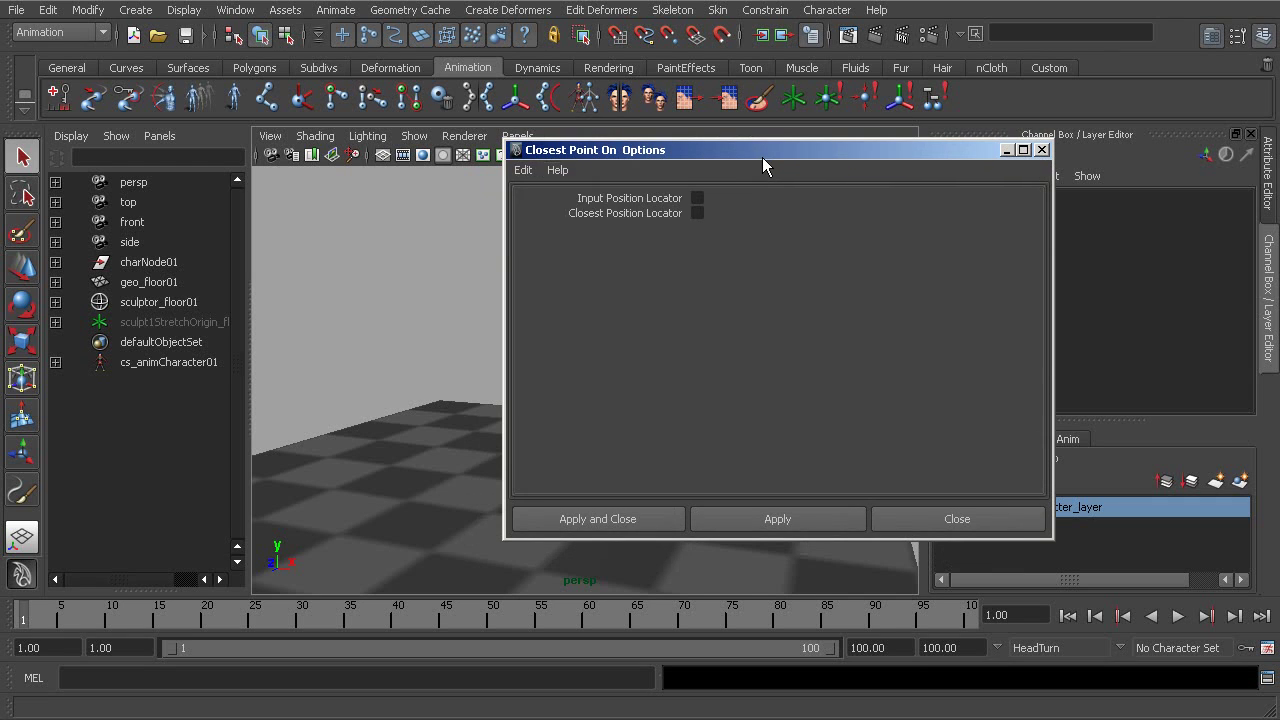
left_click(523, 170)
left_click(546, 206)
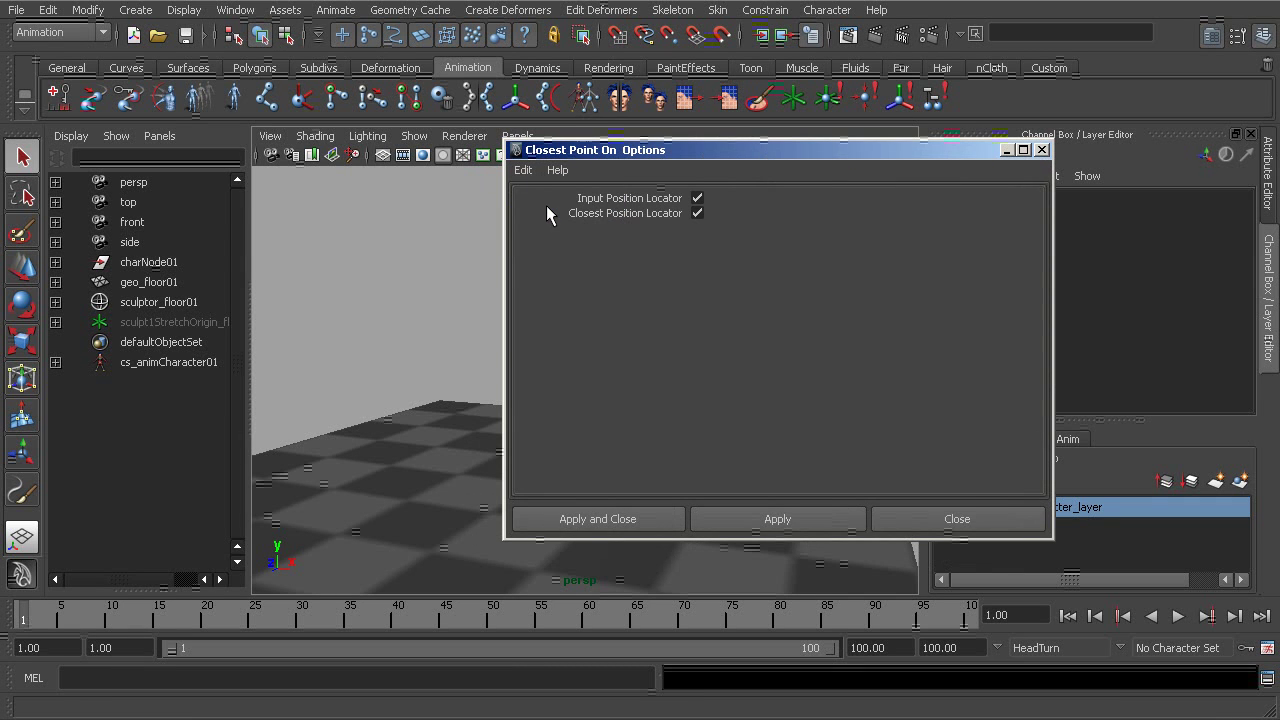
Apply the Closest Point constraint to the geo_floor01 mesh and put the options window away
left_click_drag(392, 322, 363, 337, "alt")
middle_click_drag(363, 337, 320, 326, "alt")
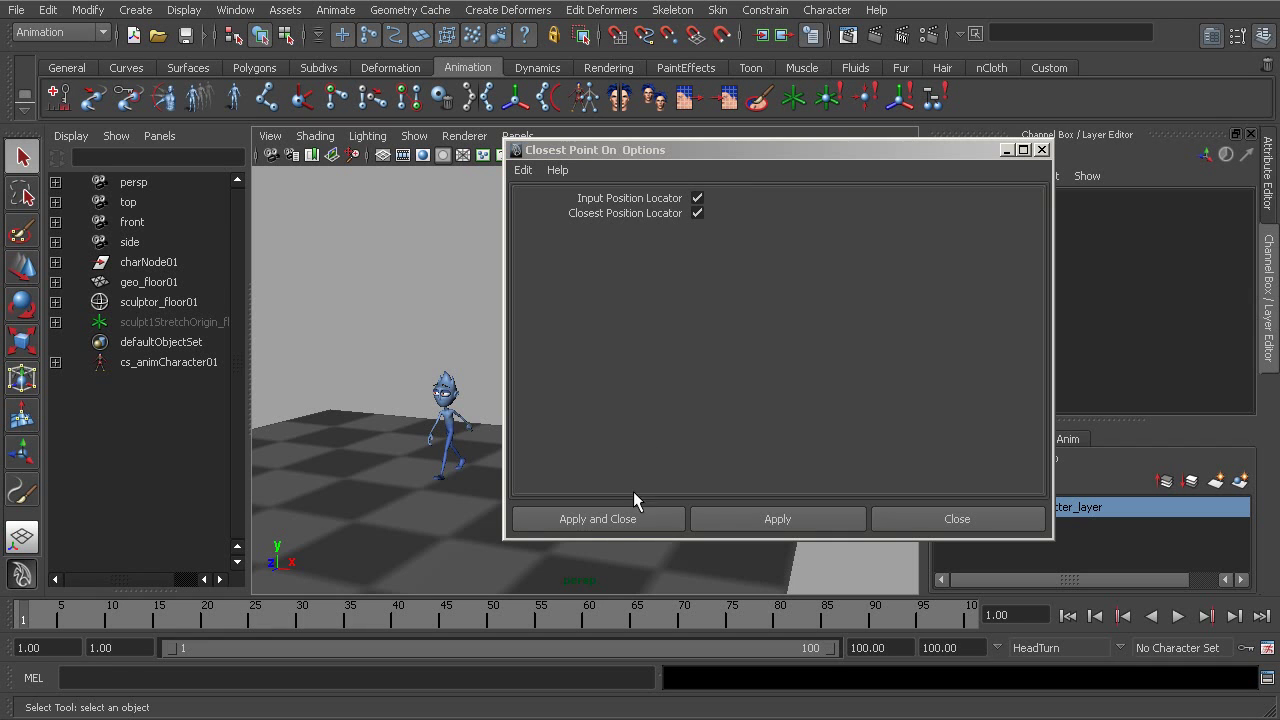
left_click(365, 514)
left_click_drag(361, 404, 421, 341, "alt")
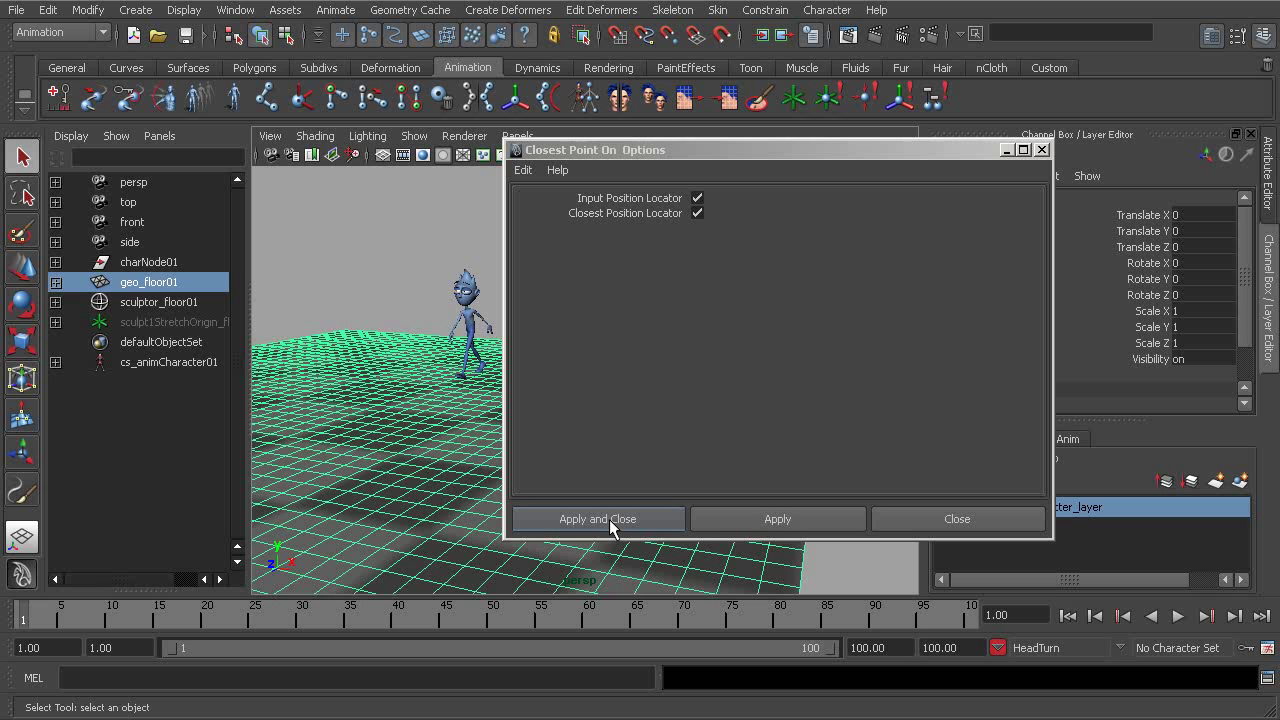
left_click(762, 517)
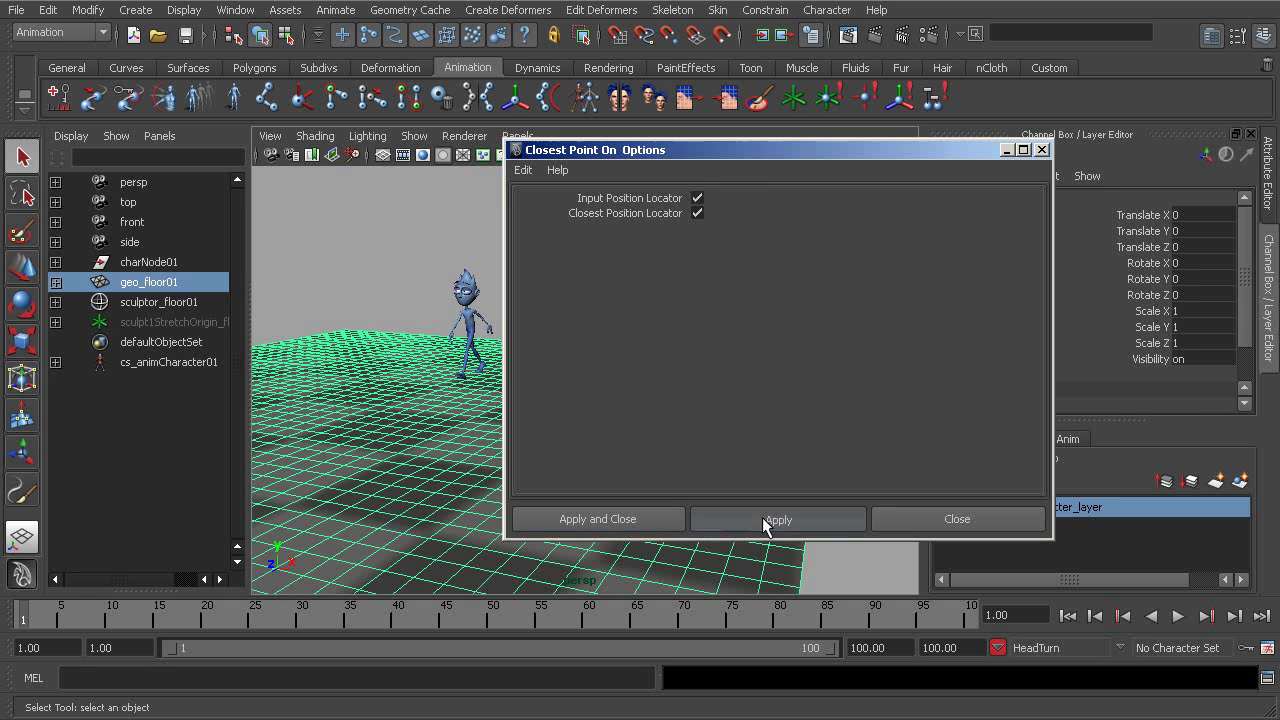
left_click(1005, 150)
Scrub and play the animation to check how the cpConstraintPos locator follows the floor, and return to frame 3
middle_click_drag(518, 415, 623, 409, "alt")
right_click_drag(623, 409, 698, 421, "alt")
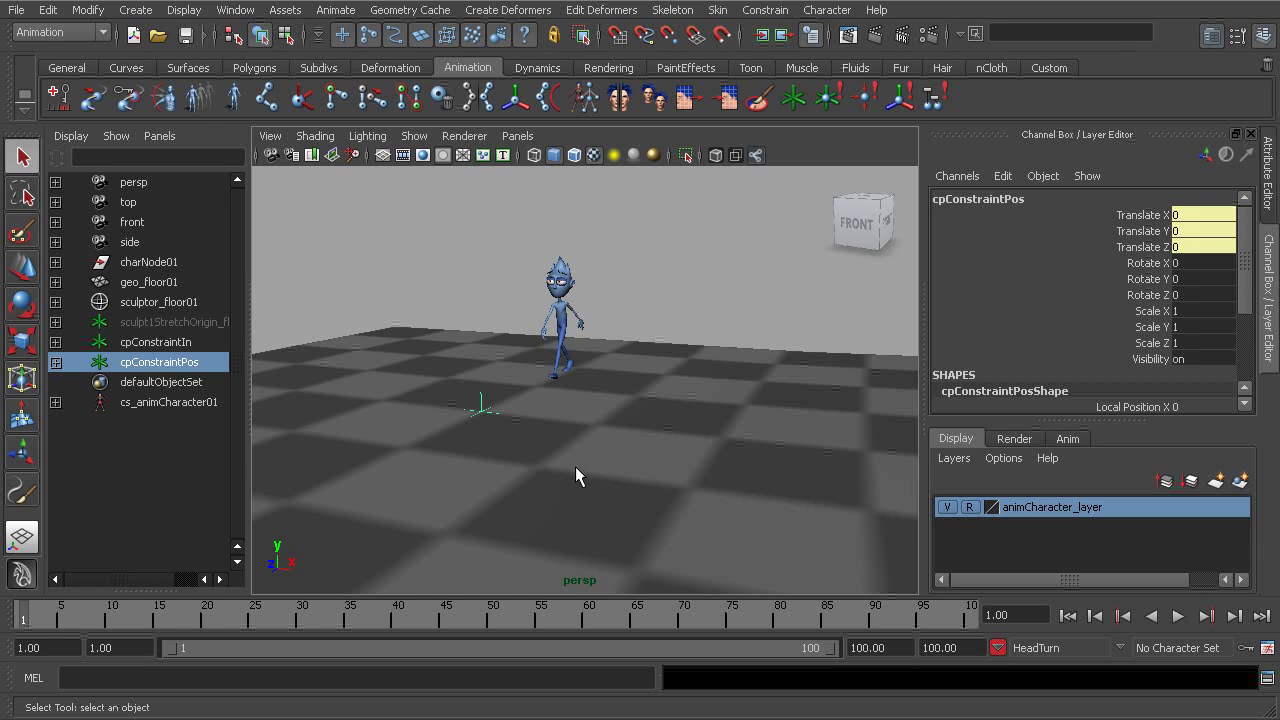
left_click_drag(70, 624, 617, 645)
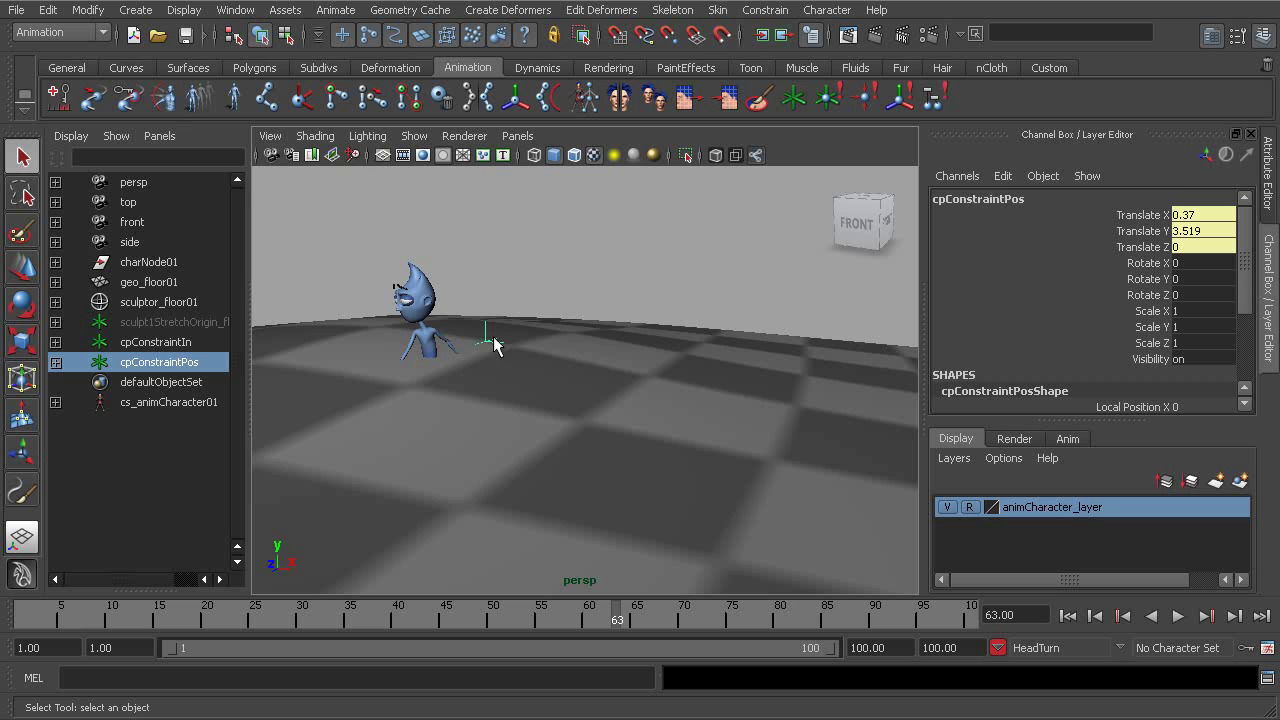
key("alt+v")
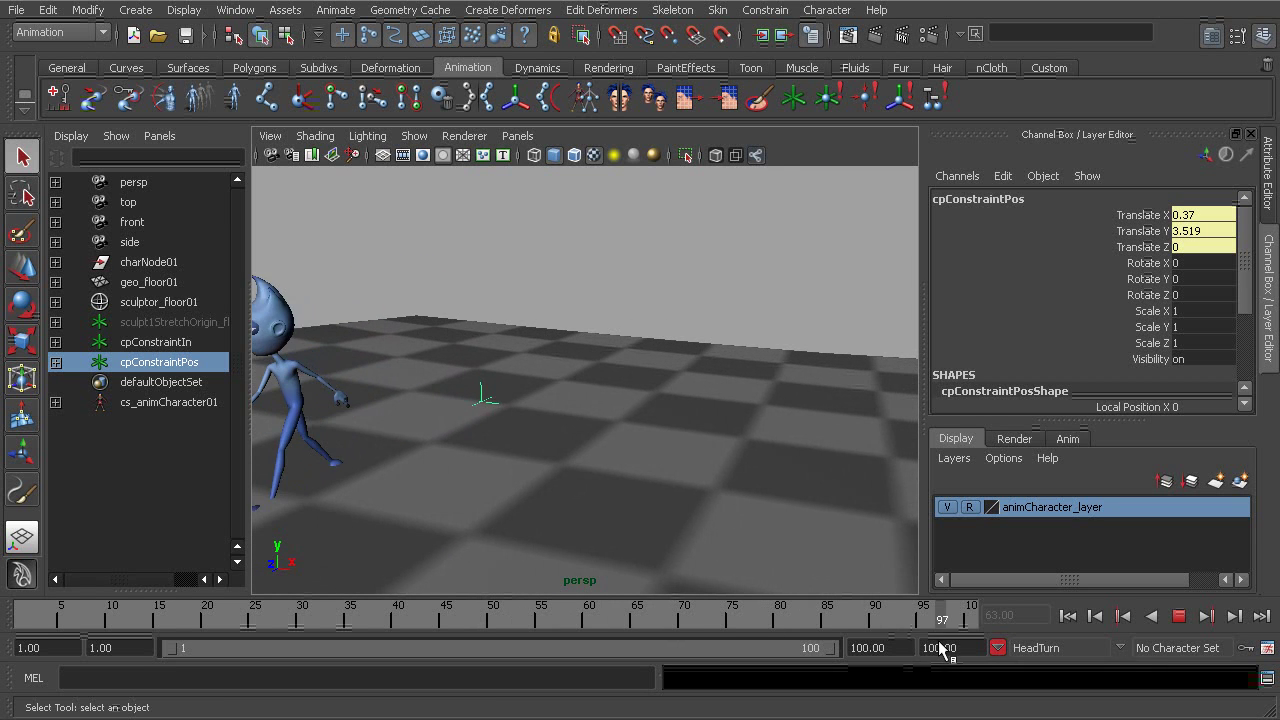
left_click_drag(501, 581, 46, 553)
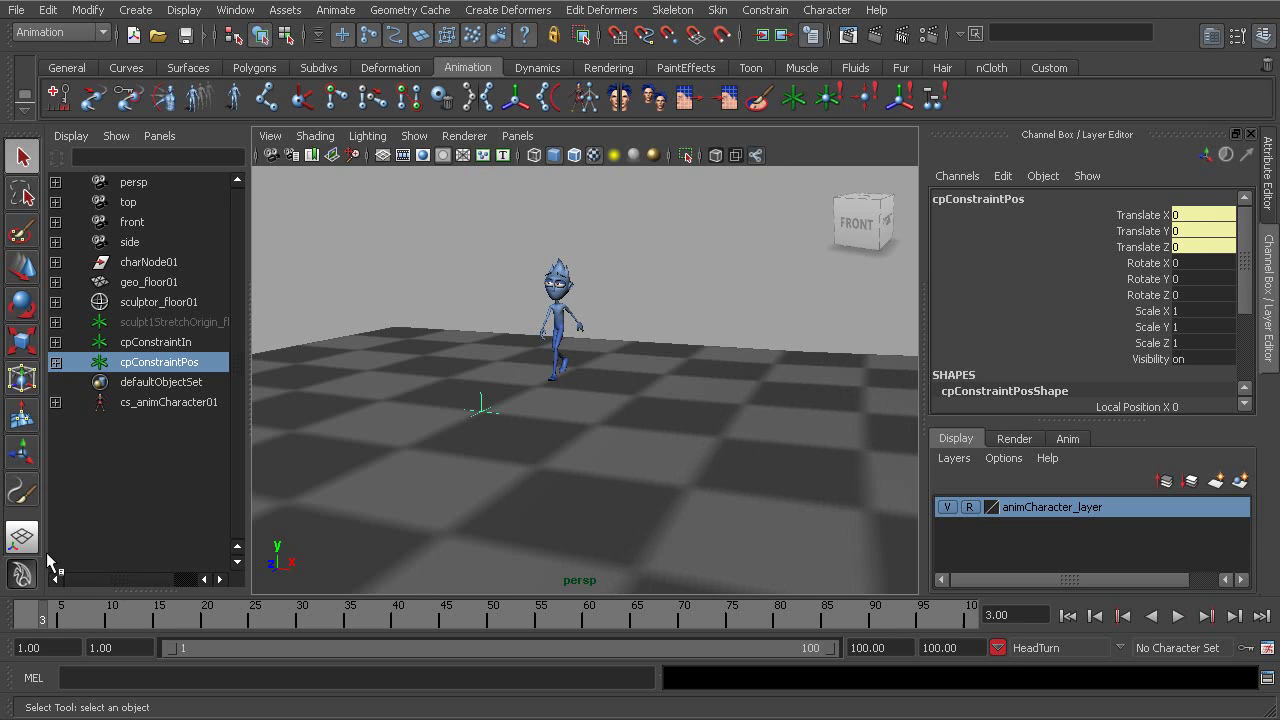
Try moving the cpConstraintIn locator freely from two different views, undoing each move
left_click(152, 344)
left_click_drag(424, 404, 434, 412, "alt")
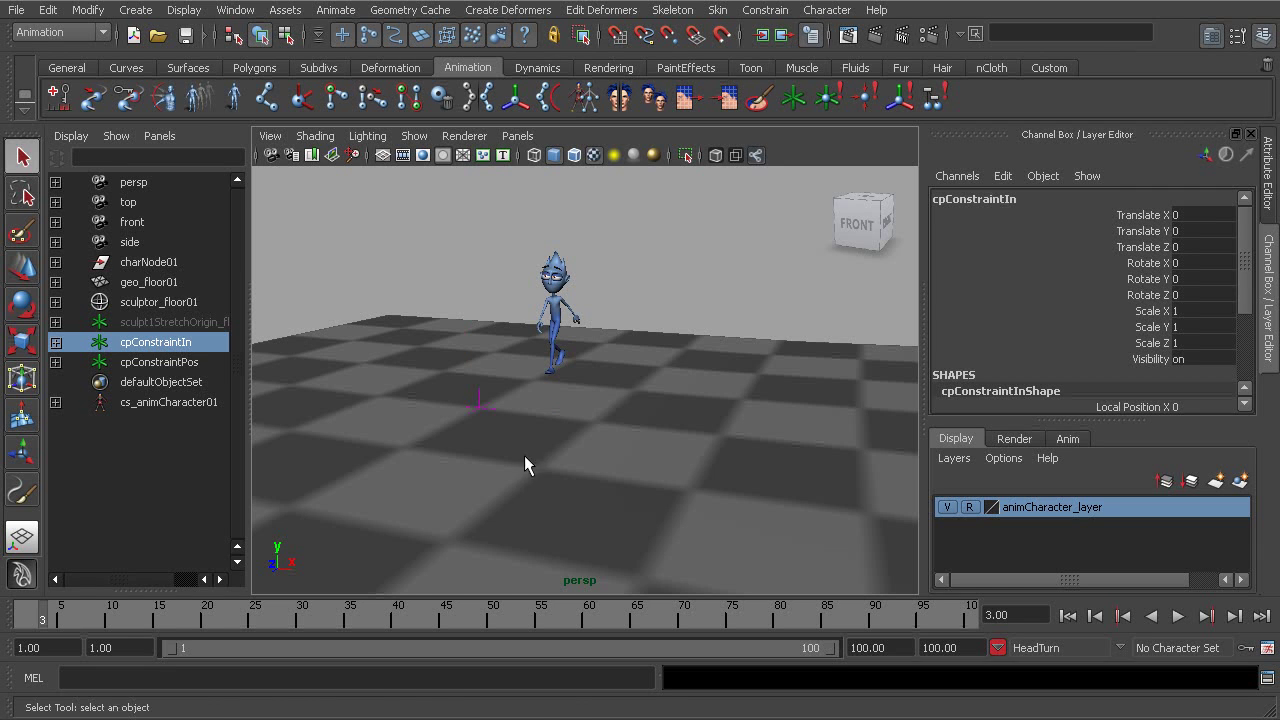
key("w")
left_click_drag(481, 404, 402, 473)
key("ctrl+z")
left_click_drag(482, 394, 460, 484, "alt")
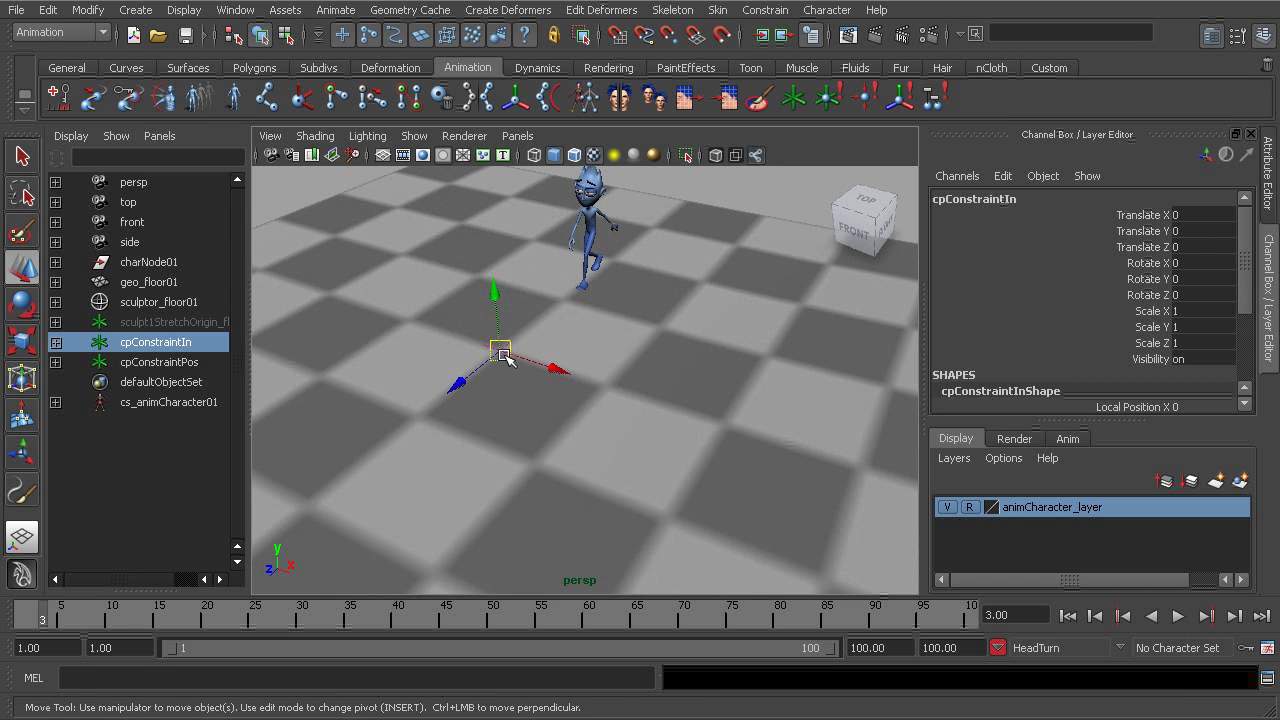
left_click_drag(505, 358, 480, 491)
key("ctrl+z")
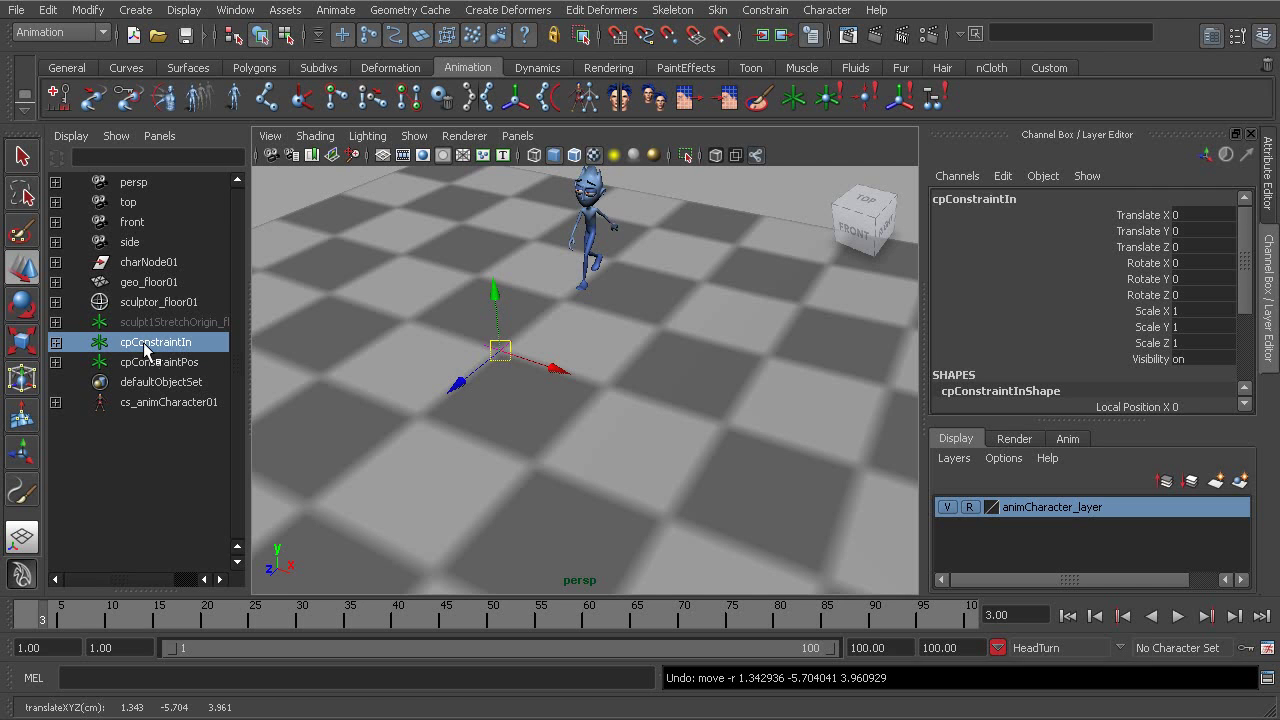
Move the cpConstraintIn locator to about X -1.142, Y -4.237, Z 4.168, and undo the move
left_click_drag(499, 351, 443, 458)
left_click(166, 345)
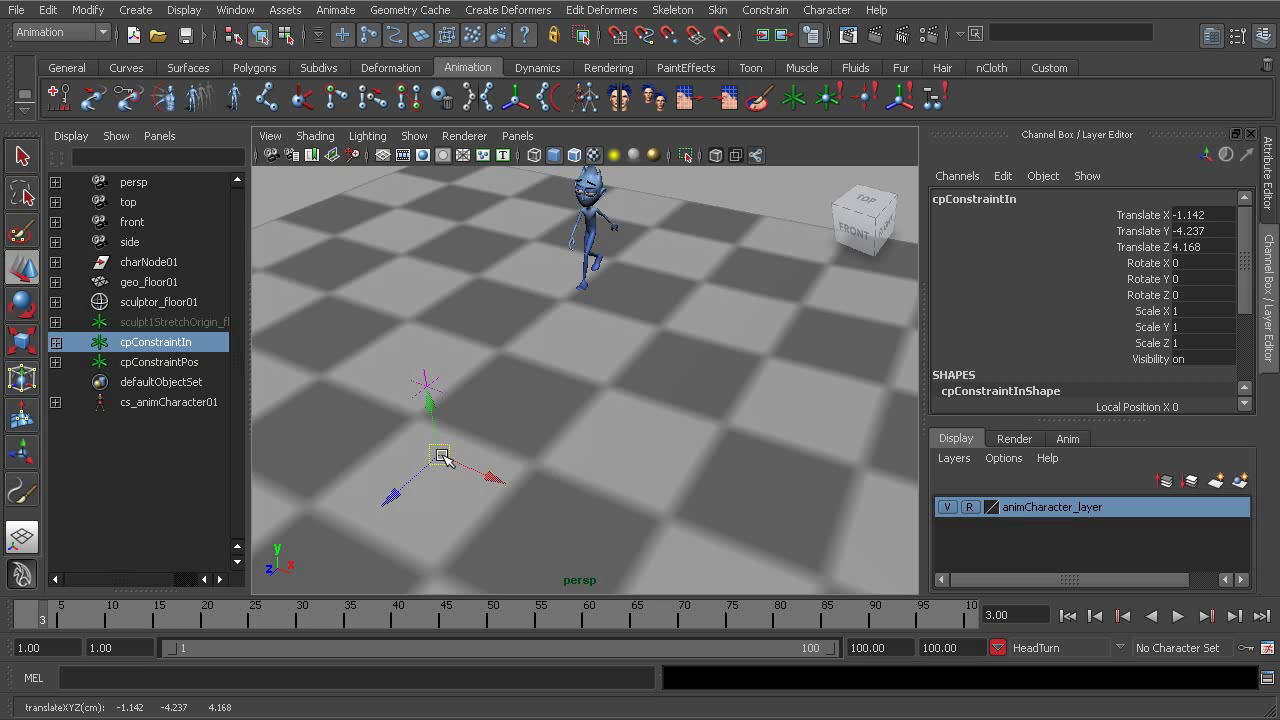
key("ctrl+z")
key("ctrl+z")
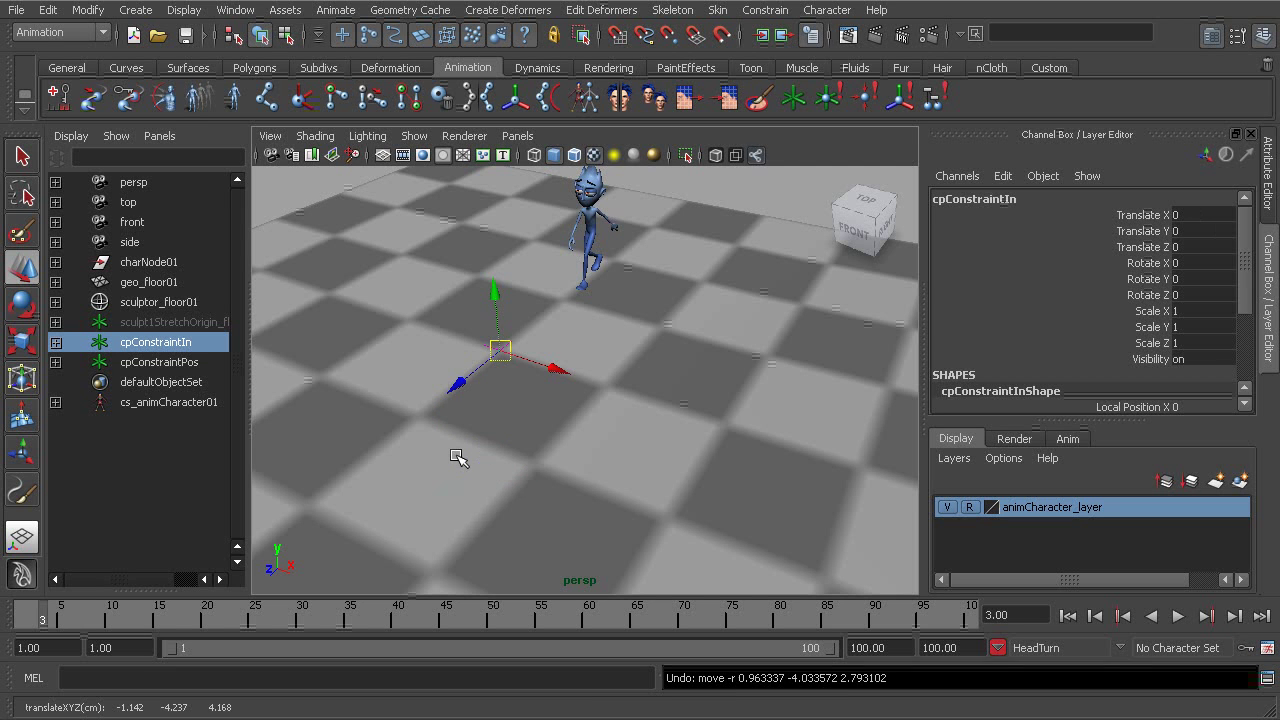
Select the geo_floor01 mesh and display the attributes of its closestPointOnMesh1 output node
left_click_drag(457, 457, 597, 409, "alt")
right_click_drag(597, 409, 706, 412, "alt")
left_click(702, 434)
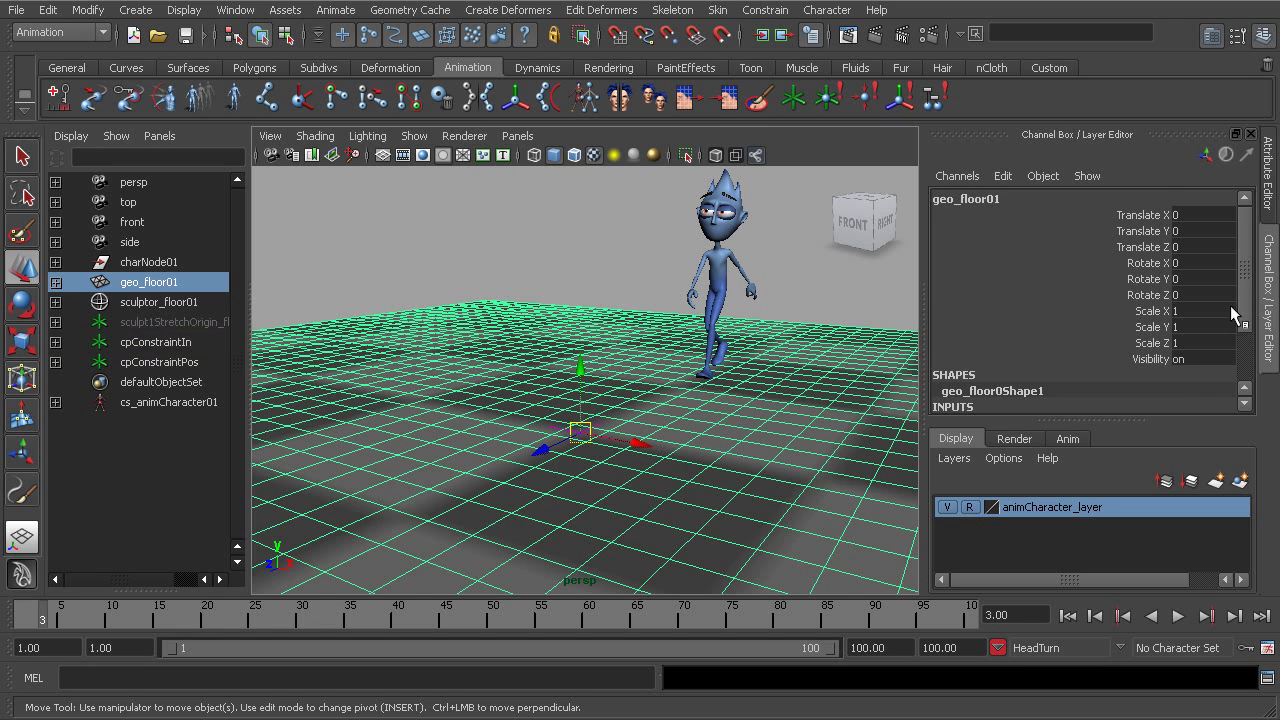
left_click_drag(1243, 281, 1244, 328)
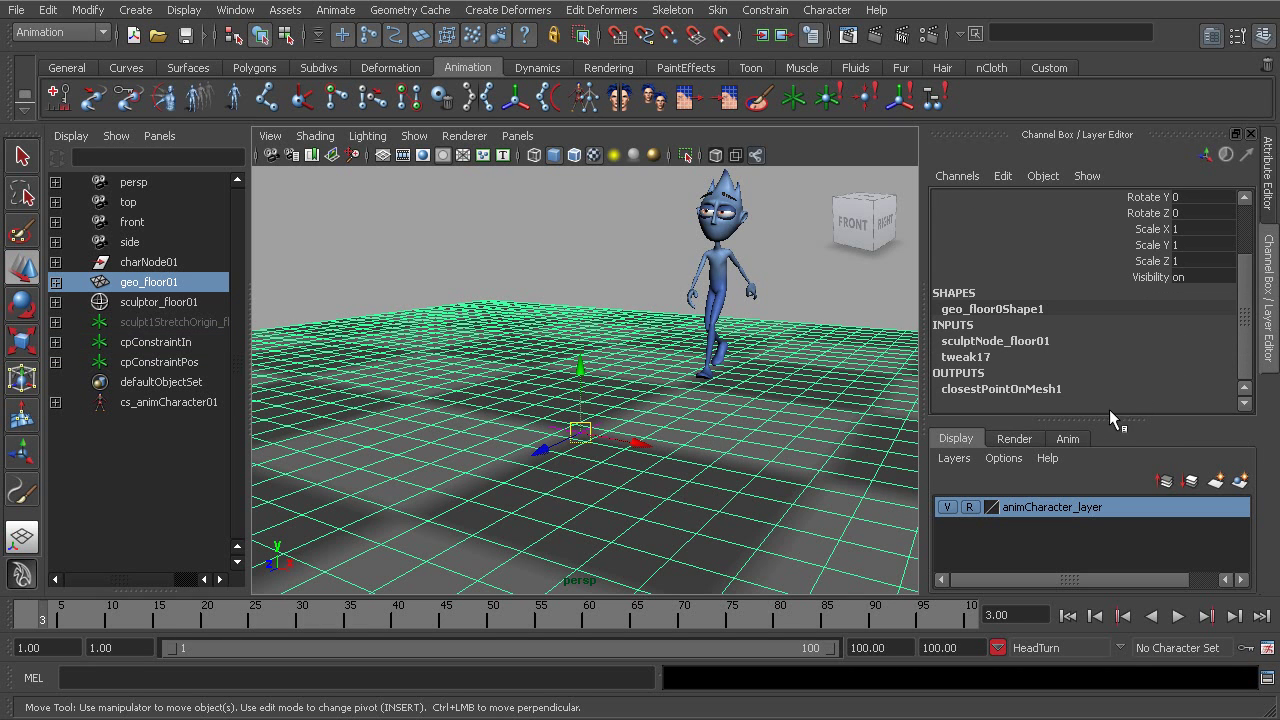
left_click(1268, 190)
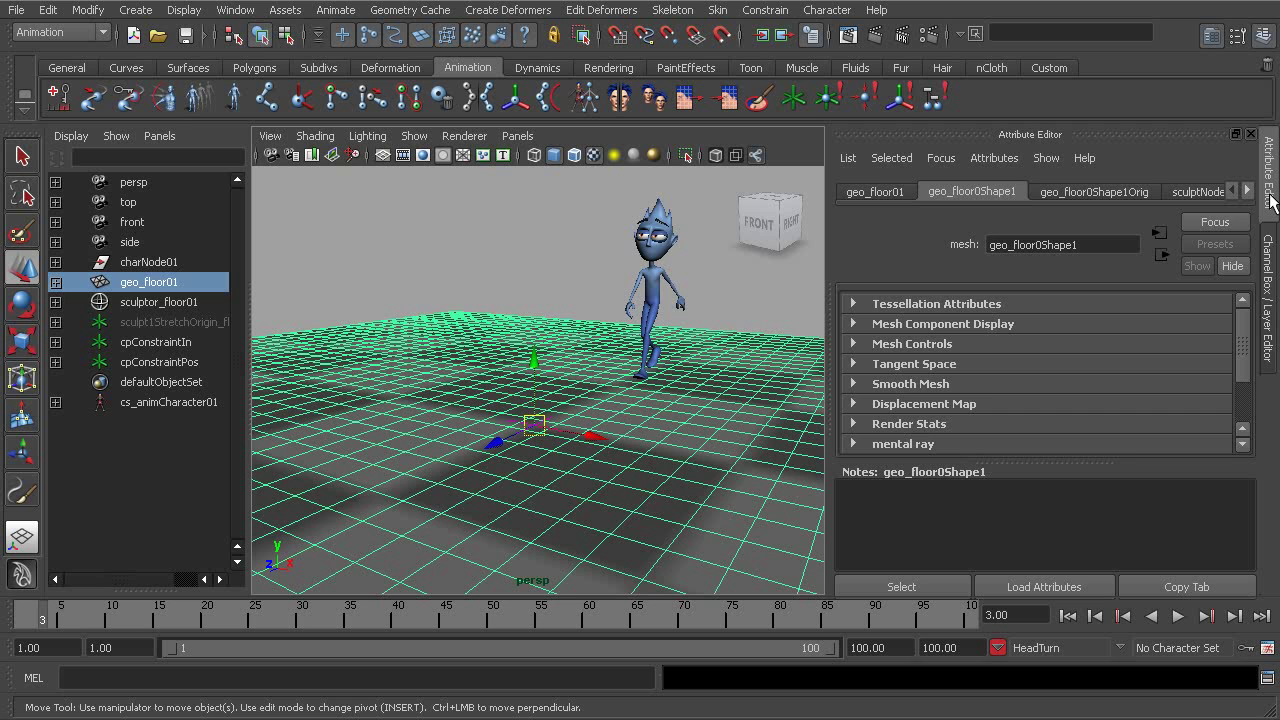
left_click(1248, 191)
left_click(1248, 191)
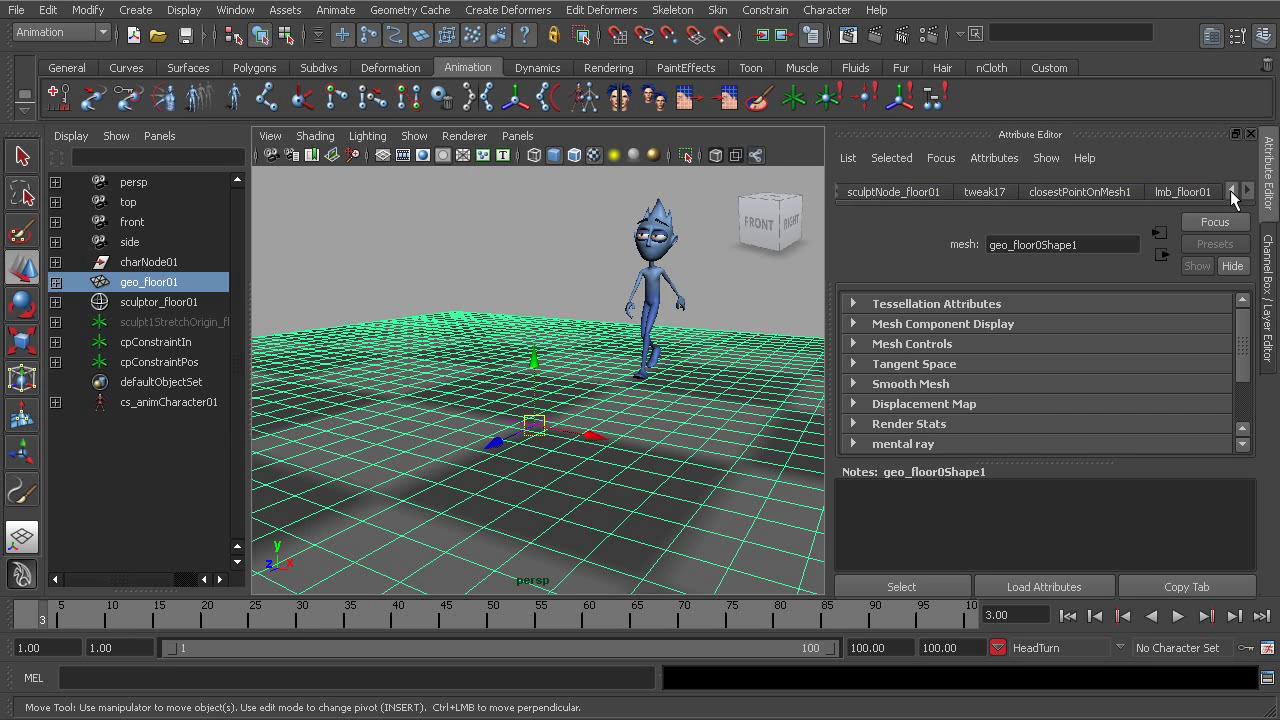
left_click(1065, 191)
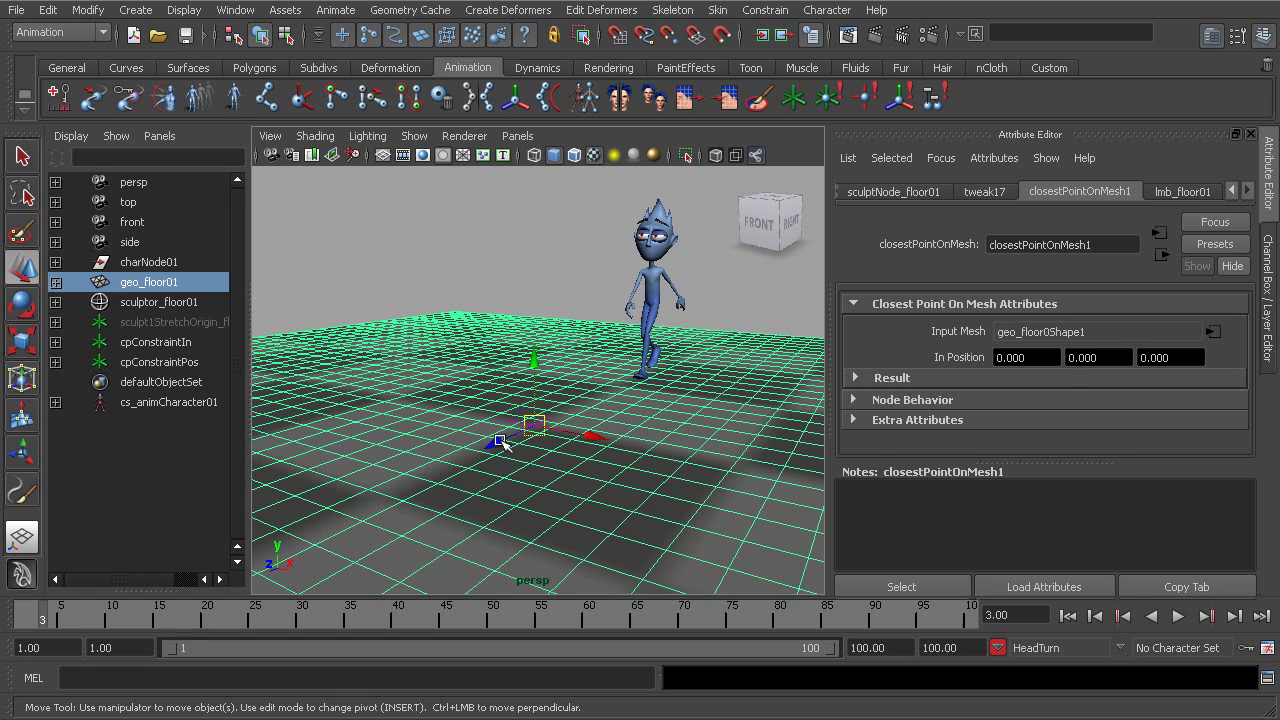
Inspect the locators on the floor and the three In Position fields of the closestPointOnMesh1 node
left_click_drag(518, 434, 545, 457, "alt")
middle_click_drag(504, 417, 549, 434, "alt")
right_click_drag(549, 434, 691, 471, "alt")
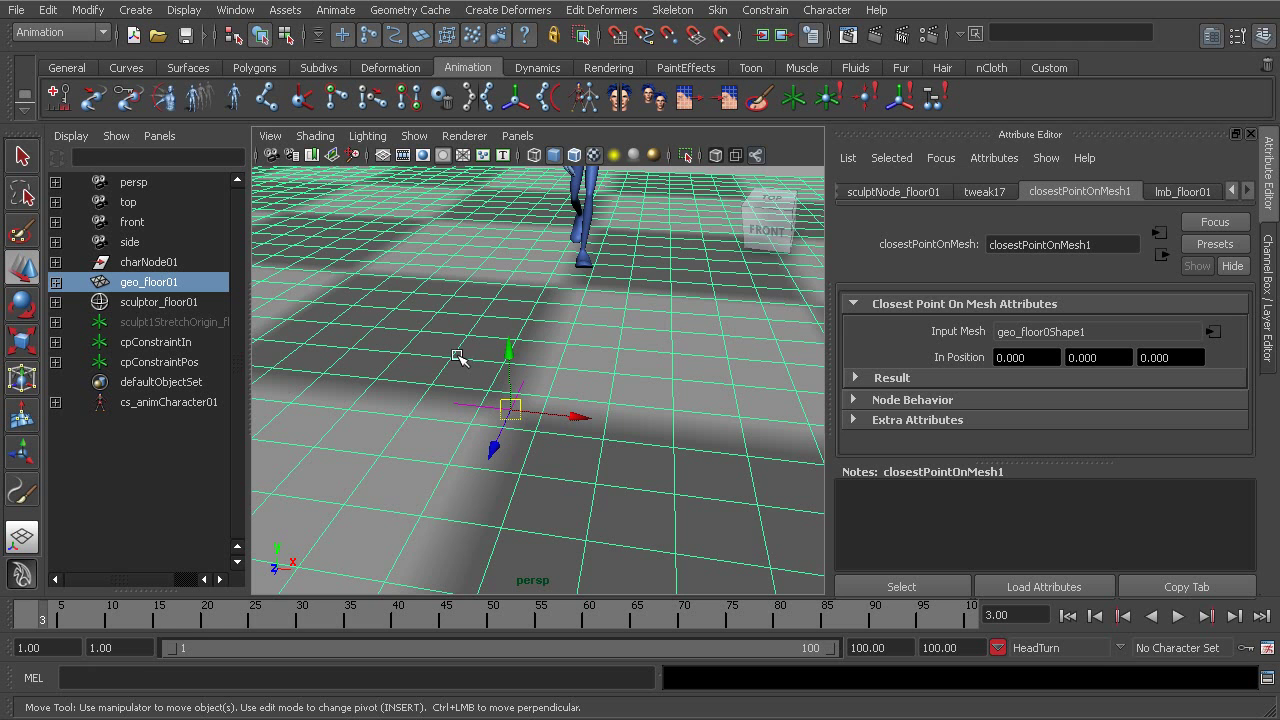
right_click_drag(703, 382, 300, 258, "alt")
middle_click_drag(505, 386, 519, 405, "alt")
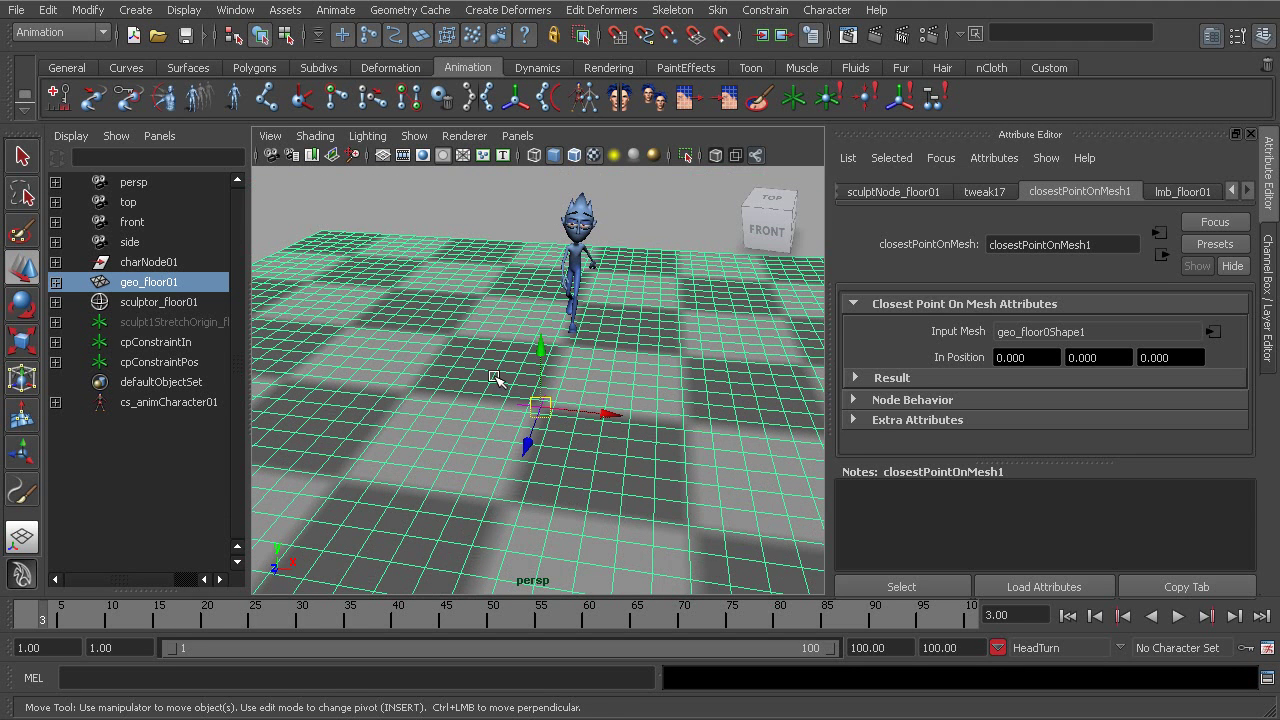
left_click(1020, 358)
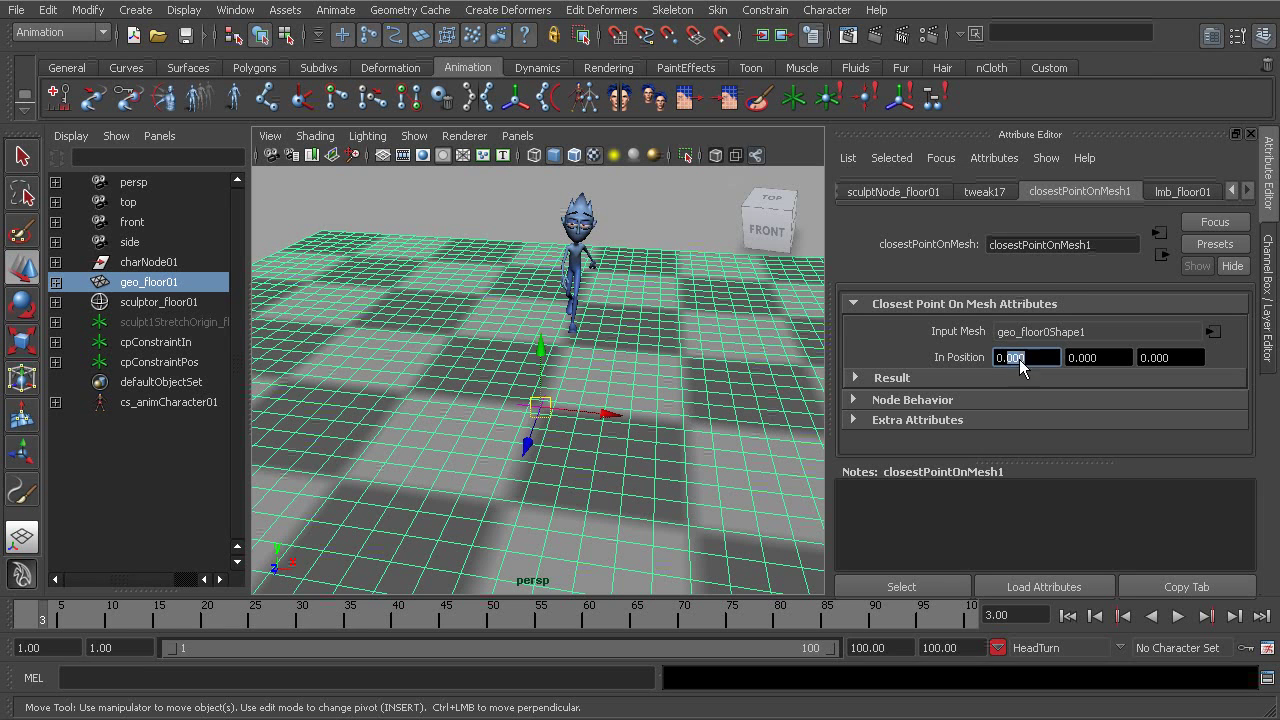
left_click(1129, 364)
left_click(1171, 359)
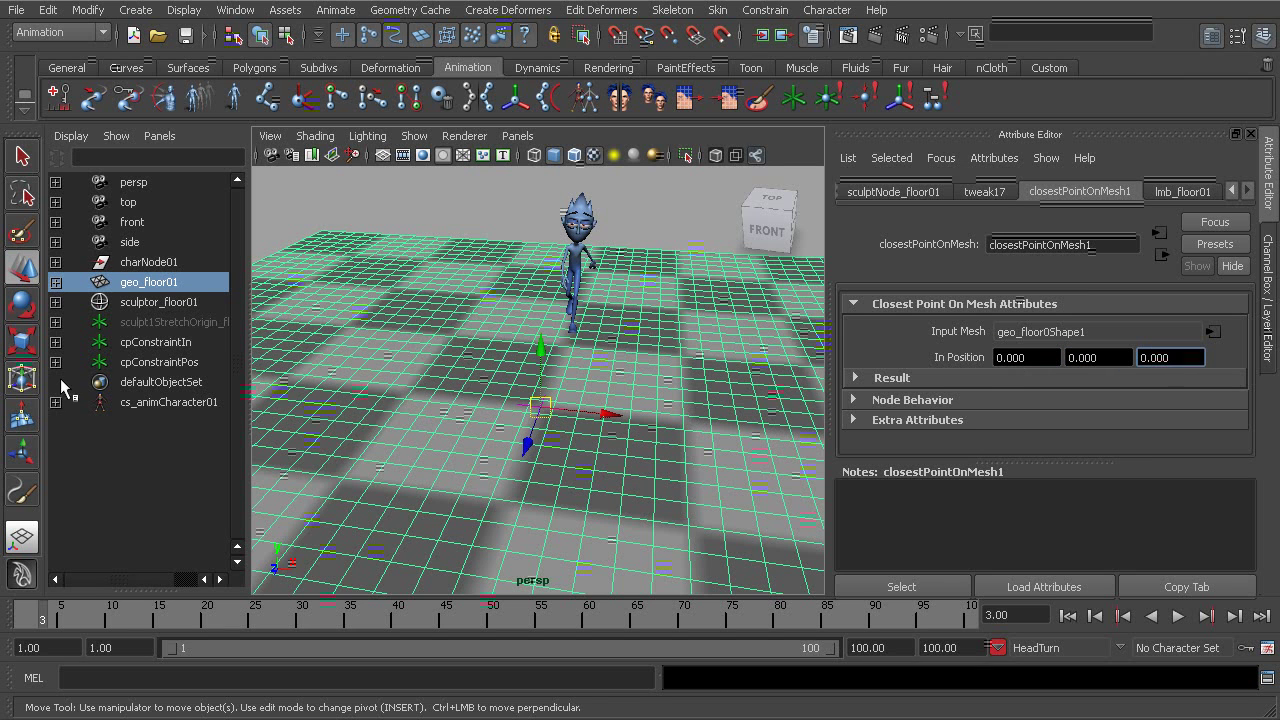
Try moving the cpConstraintIn locator to about X -3.853, Y -2.506, Z 3.281 and onward, and undo the moves
left_click(158, 343)
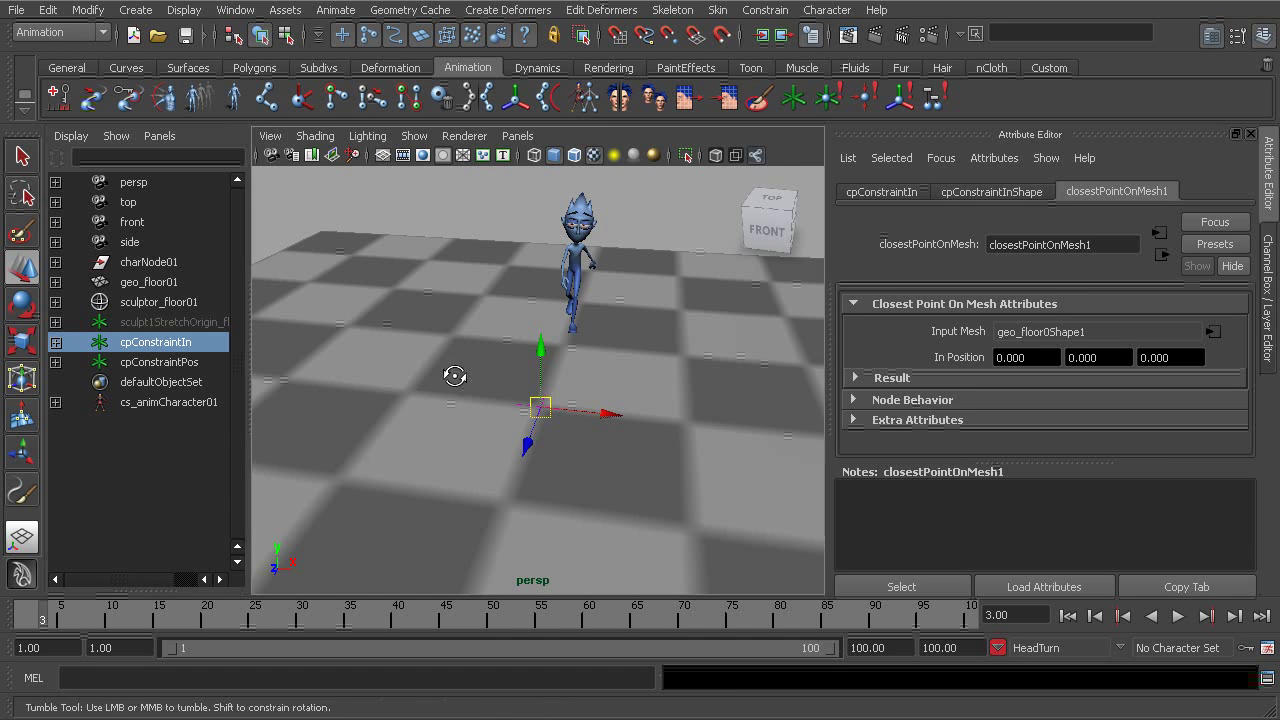
left_click_drag(451, 373, 432, 517, "alt")
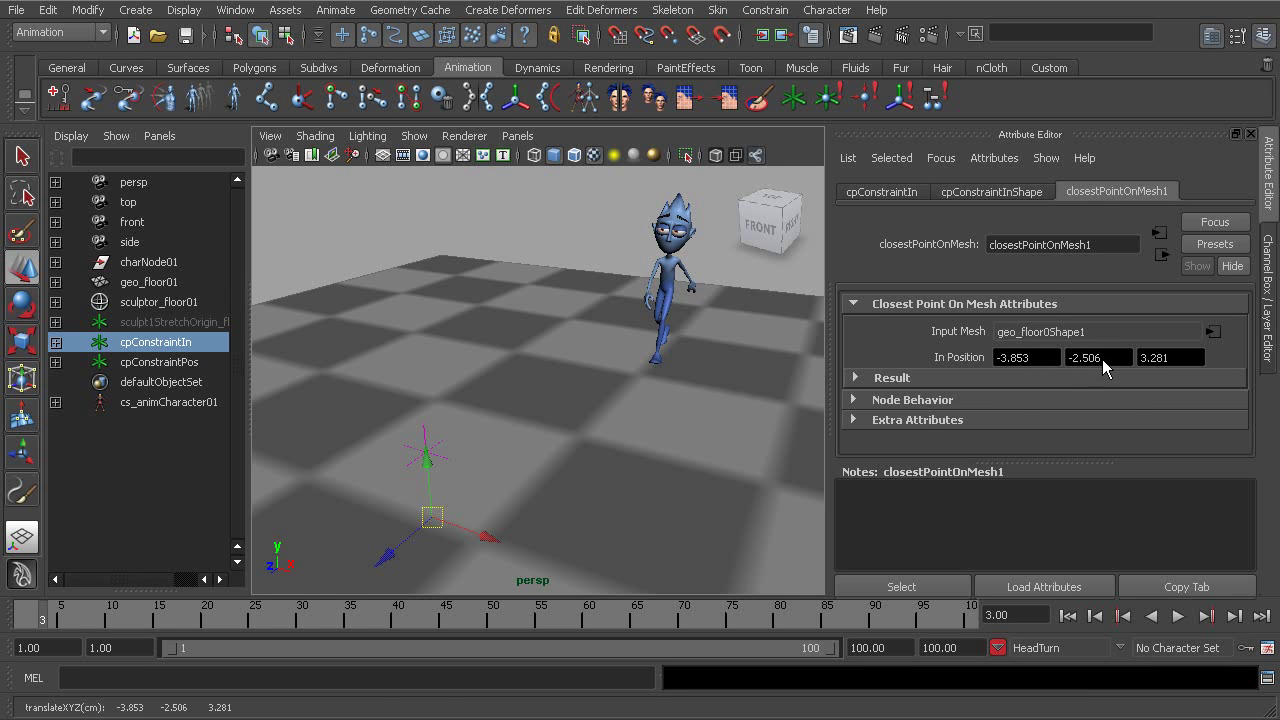
left_click_drag(430, 517, 563, 449)
key("ctrl+z")
key("ctrl+z")
key("ctrl+z")
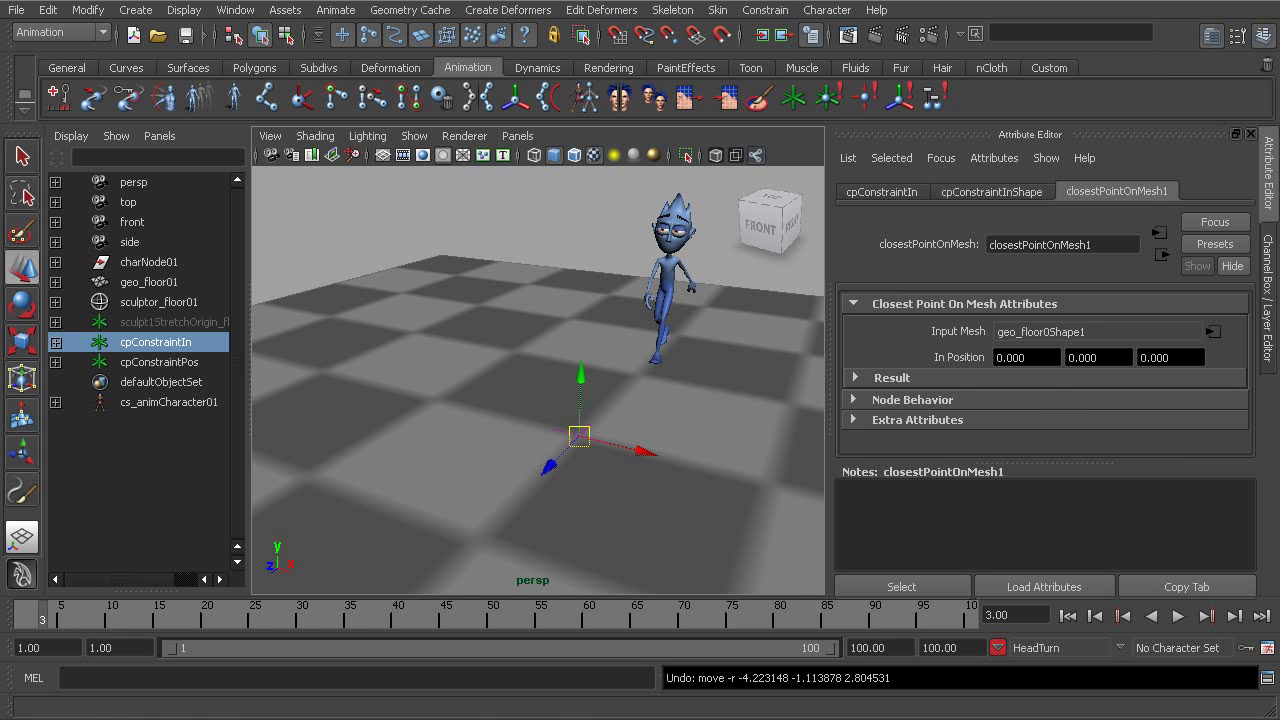
Turn off Input Position Locator and Closest Position Locator in the Closest Point On options
left_click(470, 718)
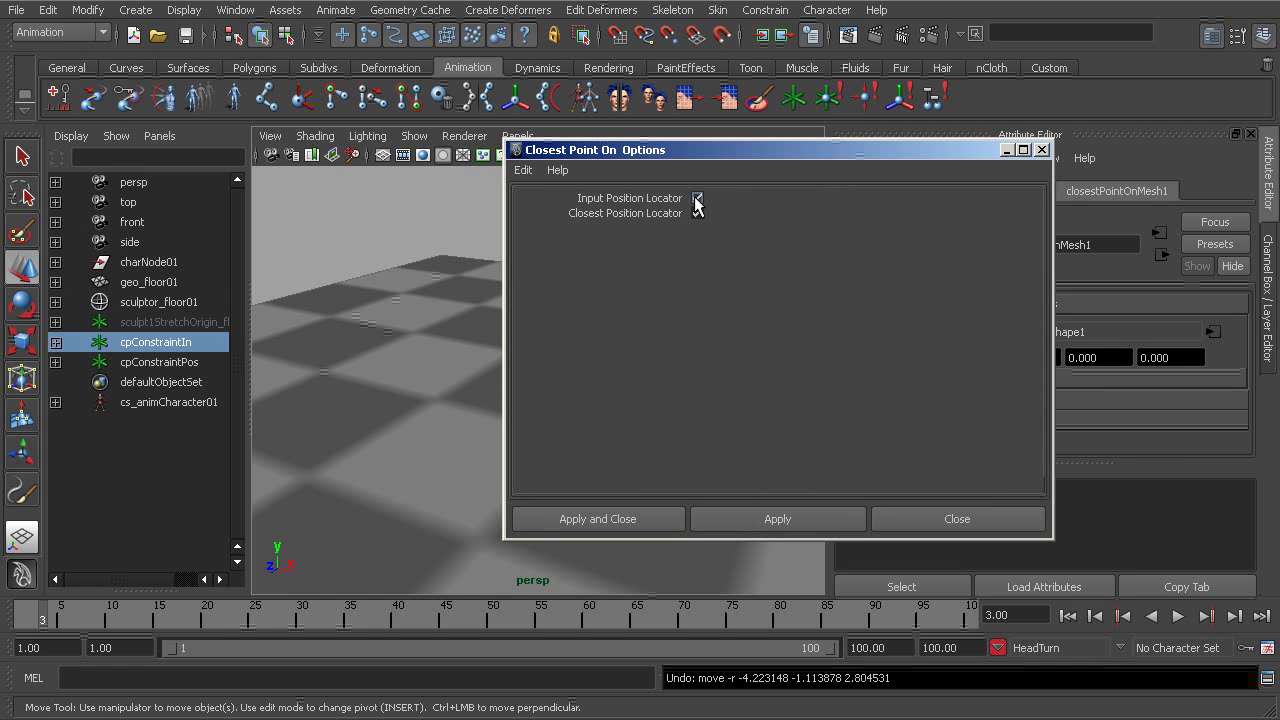
left_click_drag(729, 151, 519, 382)
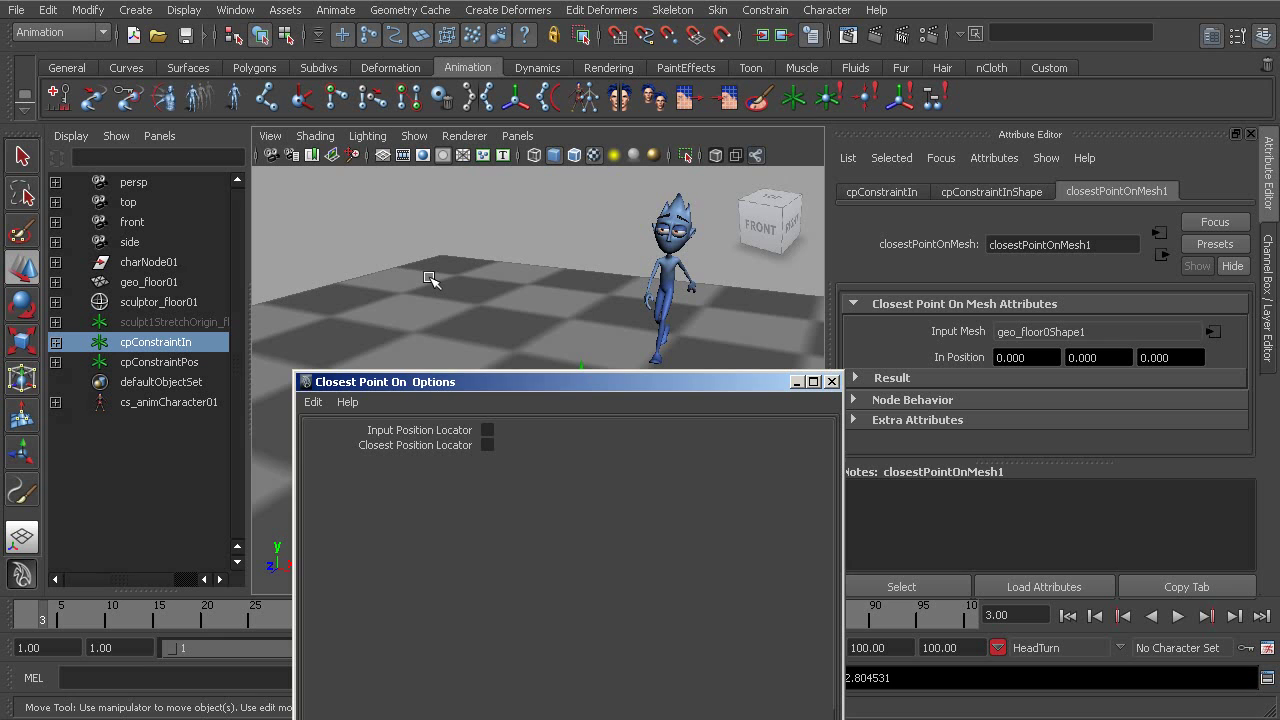
Create a NURBS sphere and move it above the floor to about X -4.552, Y 4.693, Z 0.920
left_click(130, 12)
mouse_move(147, 42)
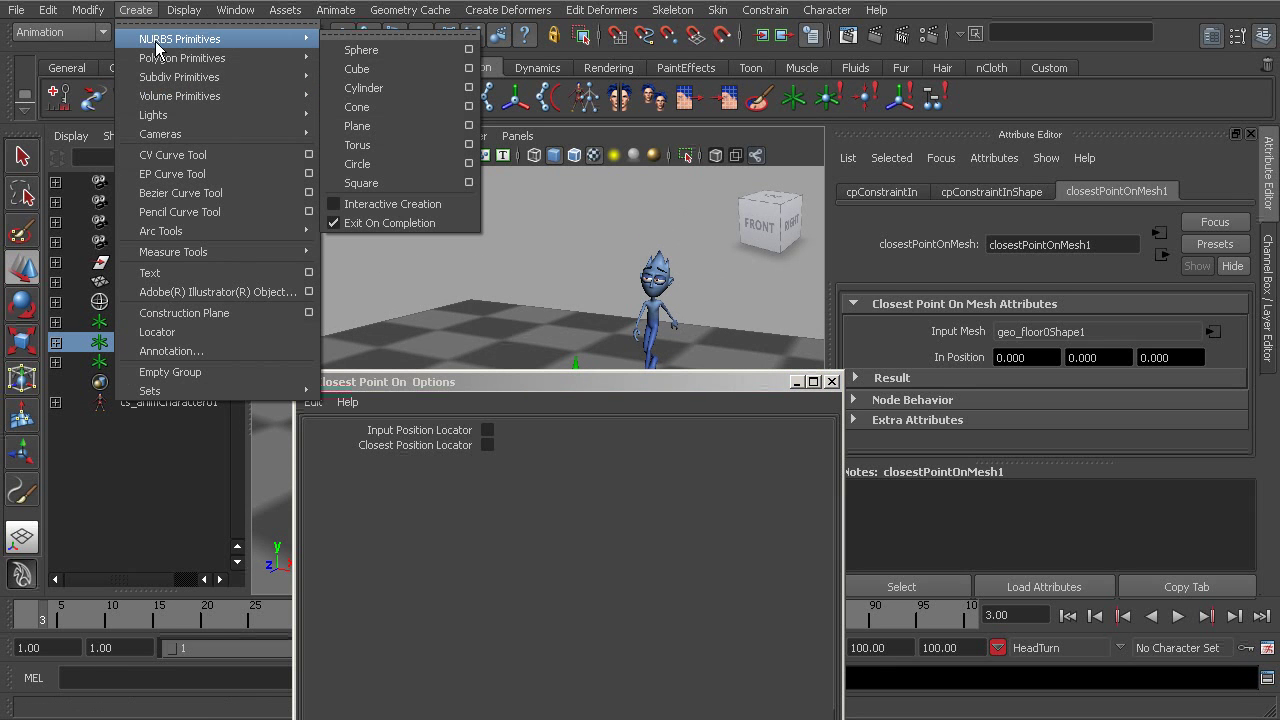
left_click(361, 50)
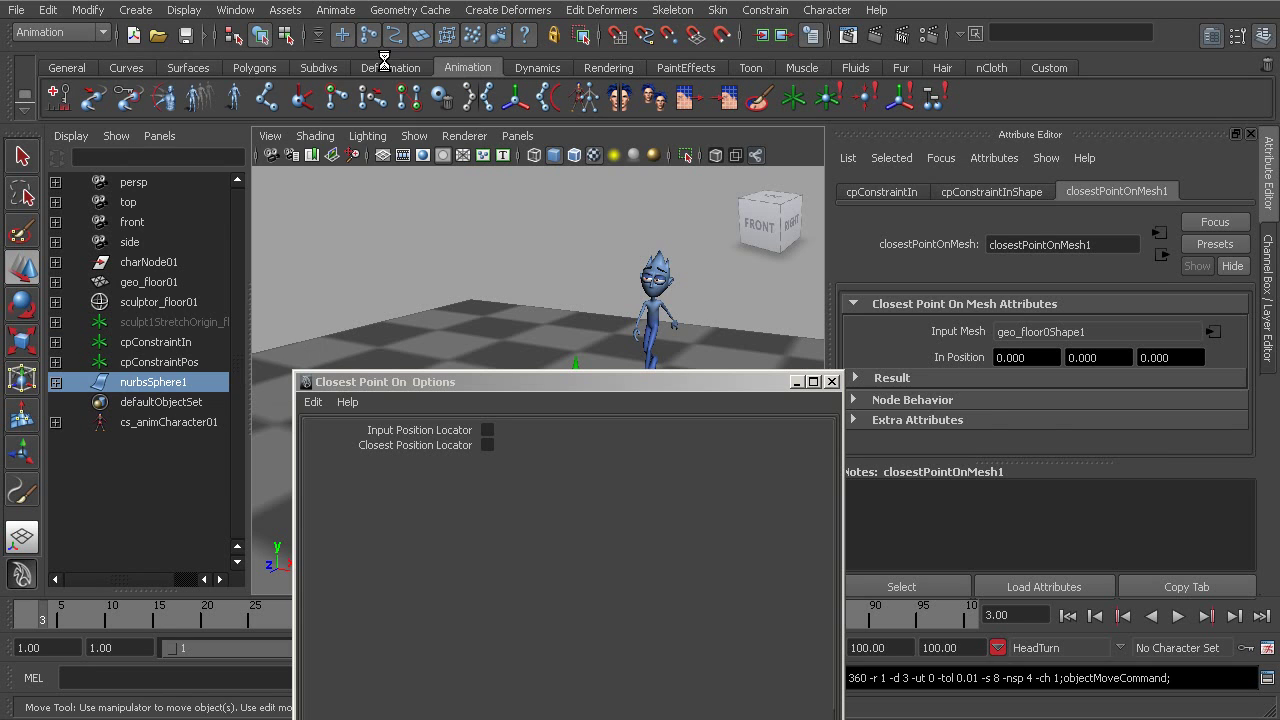
middle_click_drag(502, 227, 482, 239, "alt")
left_click_drag(520, 342, 421, 230)
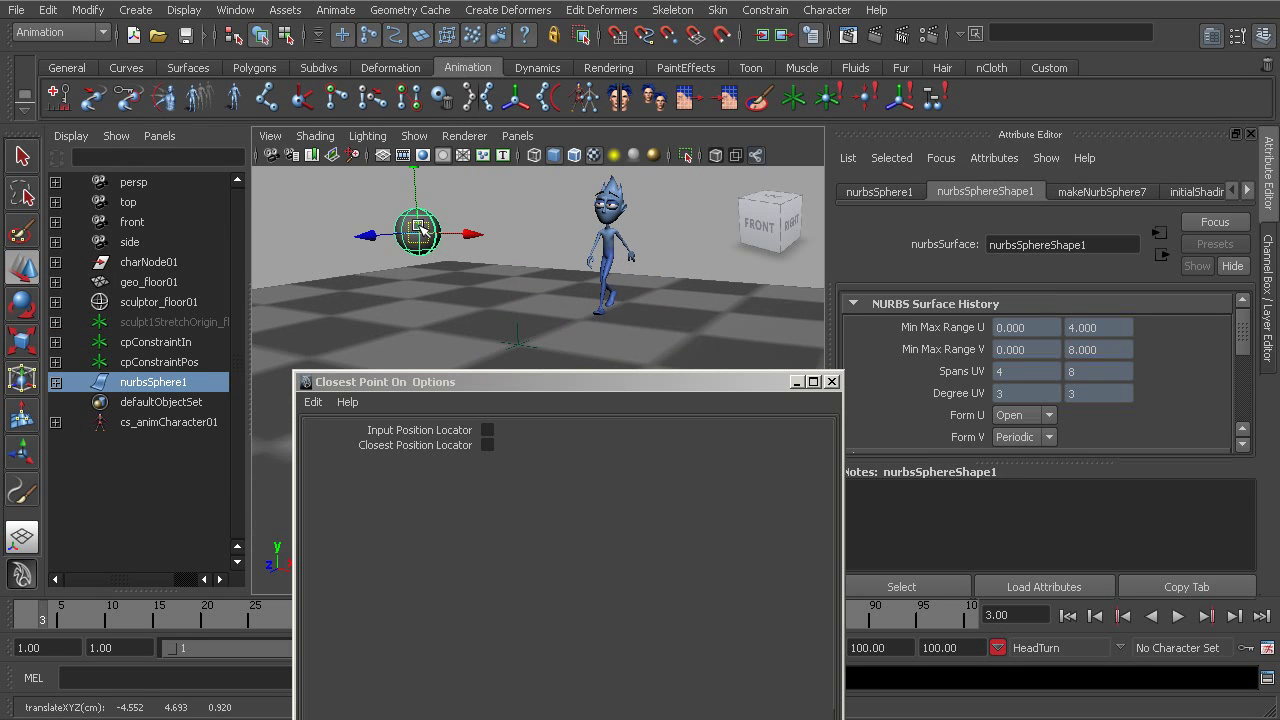
Apply the Closest Point On constraint to the NURBS sphere without either locator and close the options
middle_click_drag(408, 232, 421, 247, "alt")
right_click_drag(421, 247, 484, 260, "alt")
middle_click_drag(484, 260, 523, 300, "alt")
right_click_drag(523, 300, 557, 317, "alt")
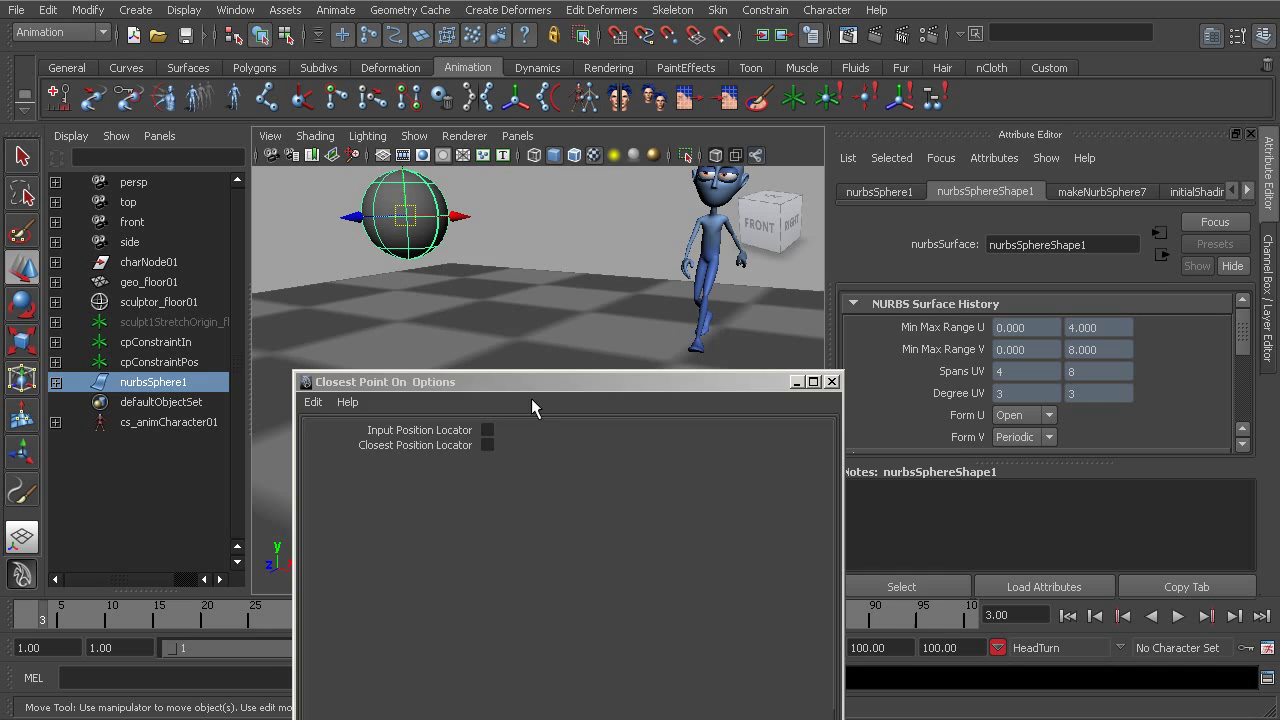
left_click_drag(530, 391, 649, 241)
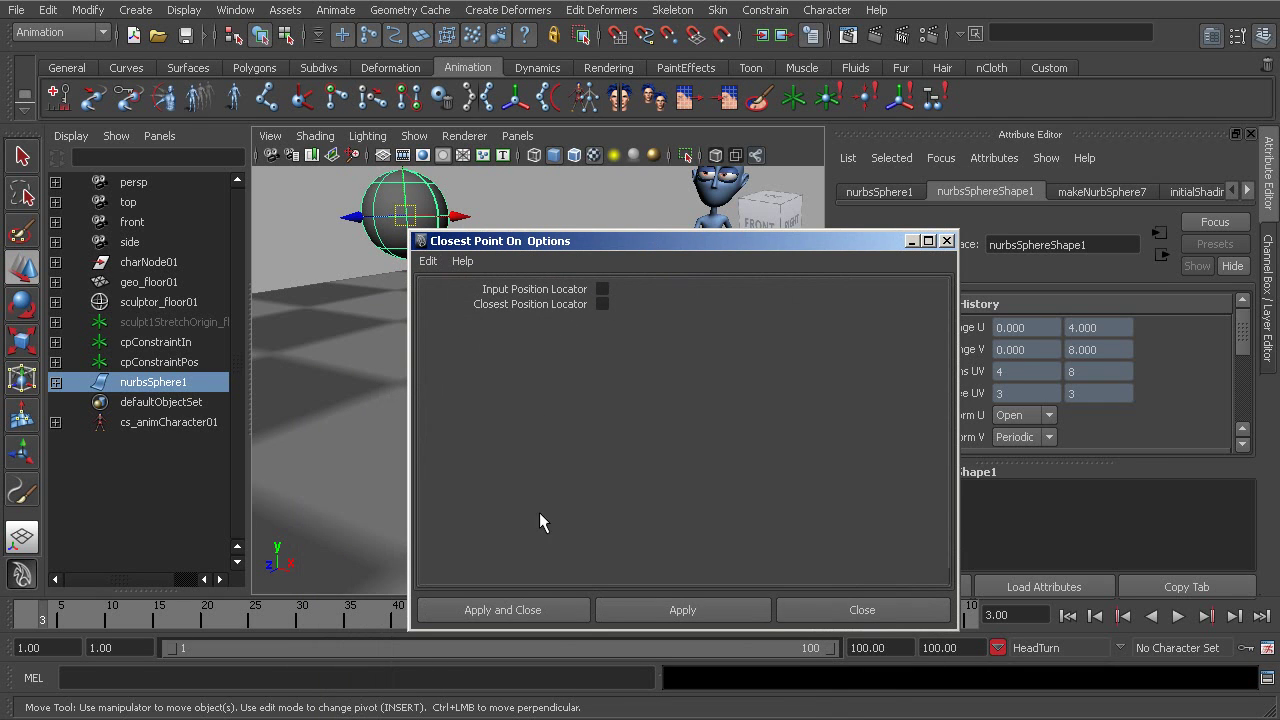
left_click(527, 612)
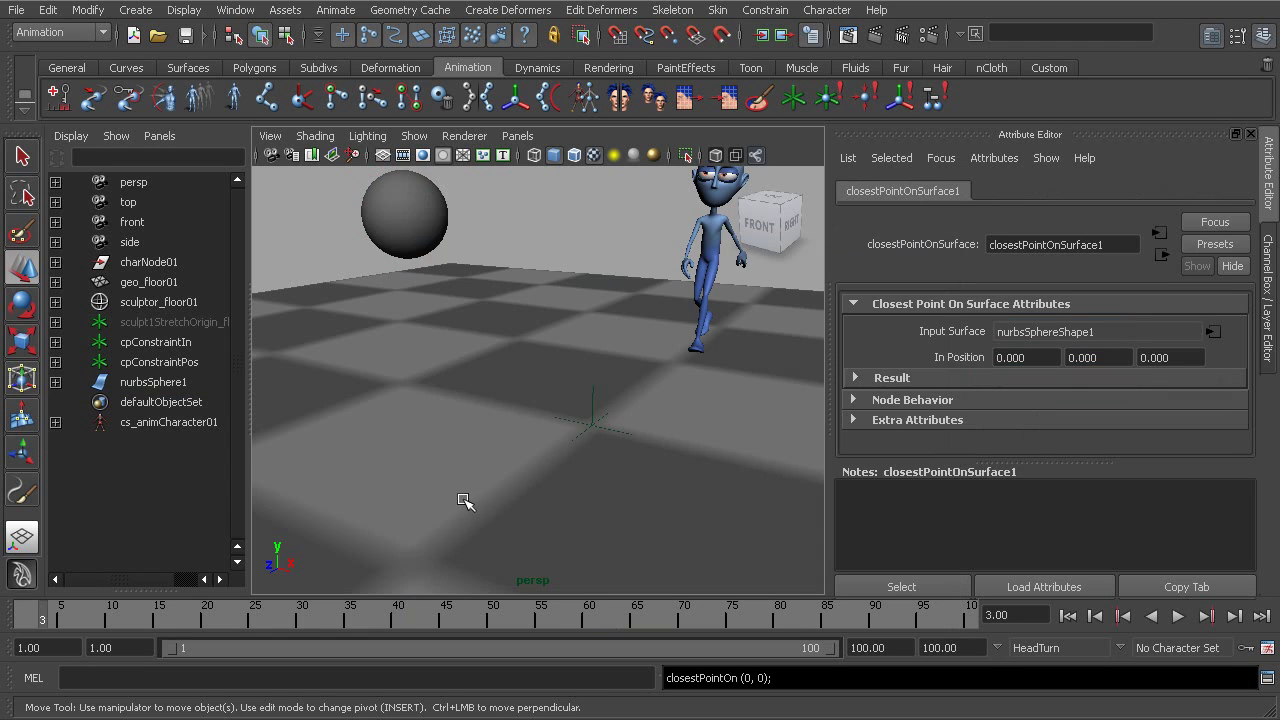
Select the NURBS sphere and display the attributes of its closestPointOnSurface1 node
left_click(465, 276)
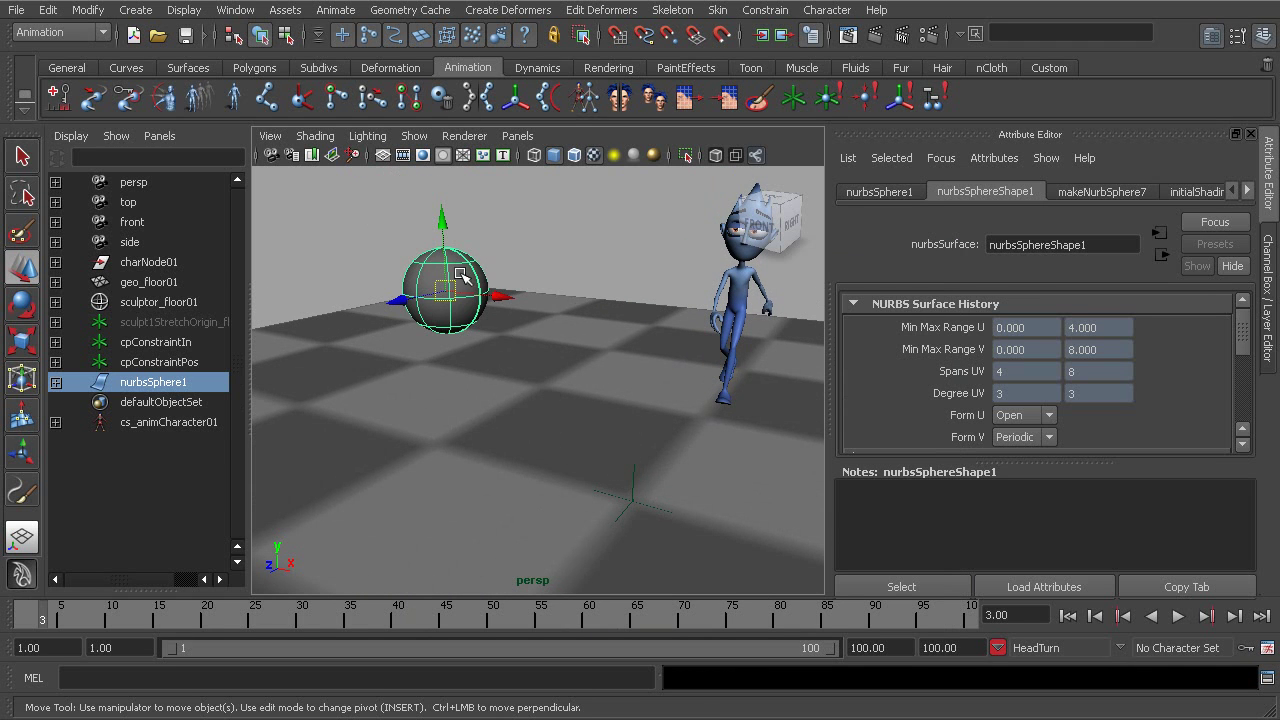
left_click(1248, 190)
left_click(1248, 190)
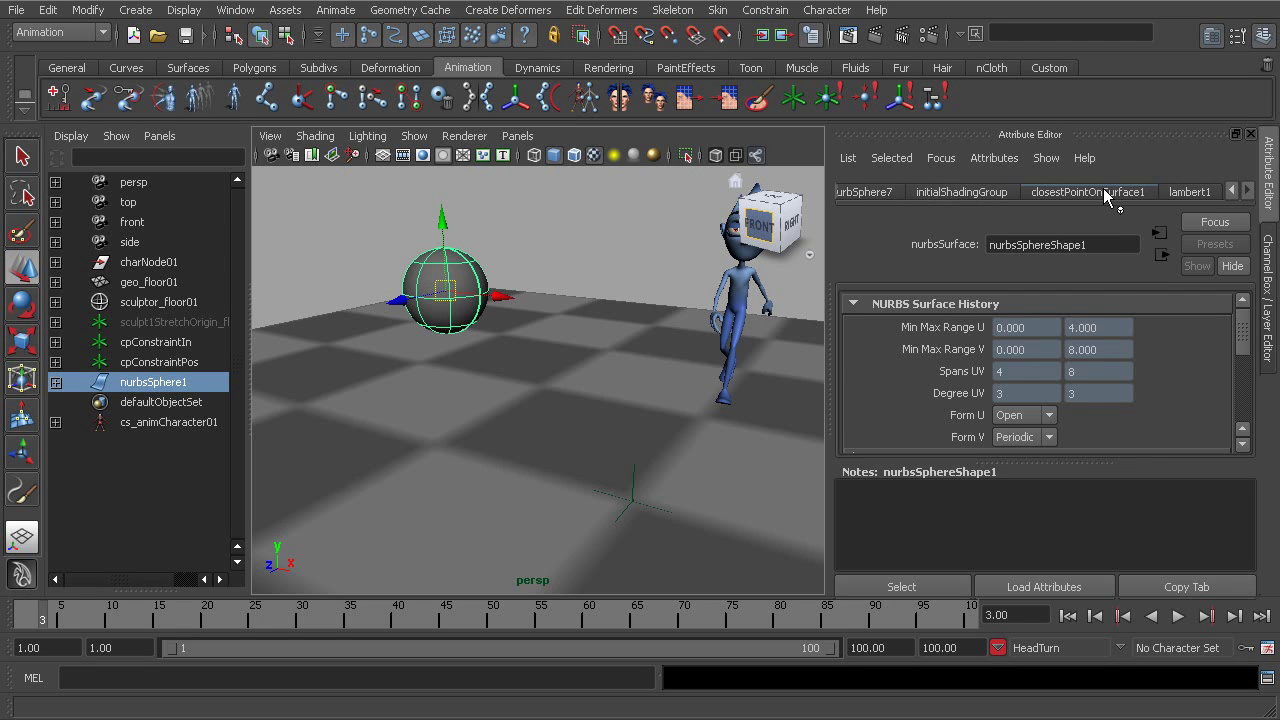
left_click(1103, 190)
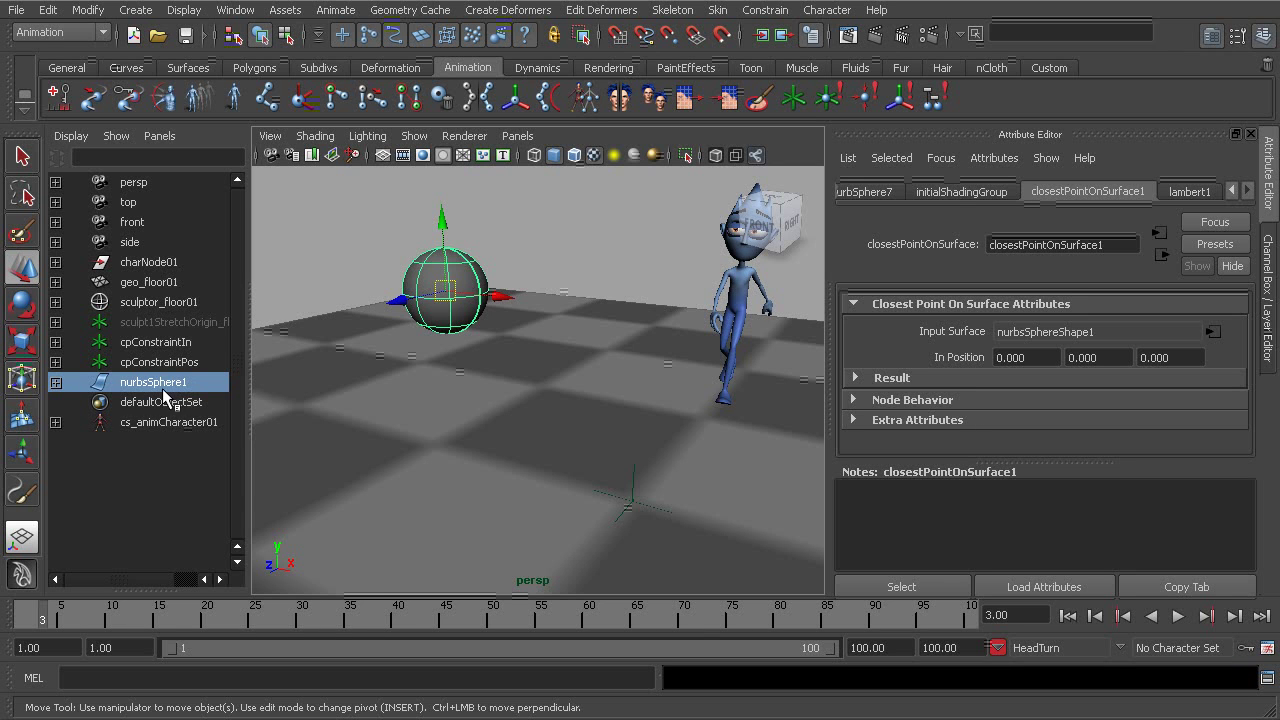
Delete the NURBS sphere from the scene
middle_click_drag(436, 282, 516, 405, "alt")
left_click_drag(517, 405, 517, 320, "alt")
left_click(525, 332)
left_click(445, 360)
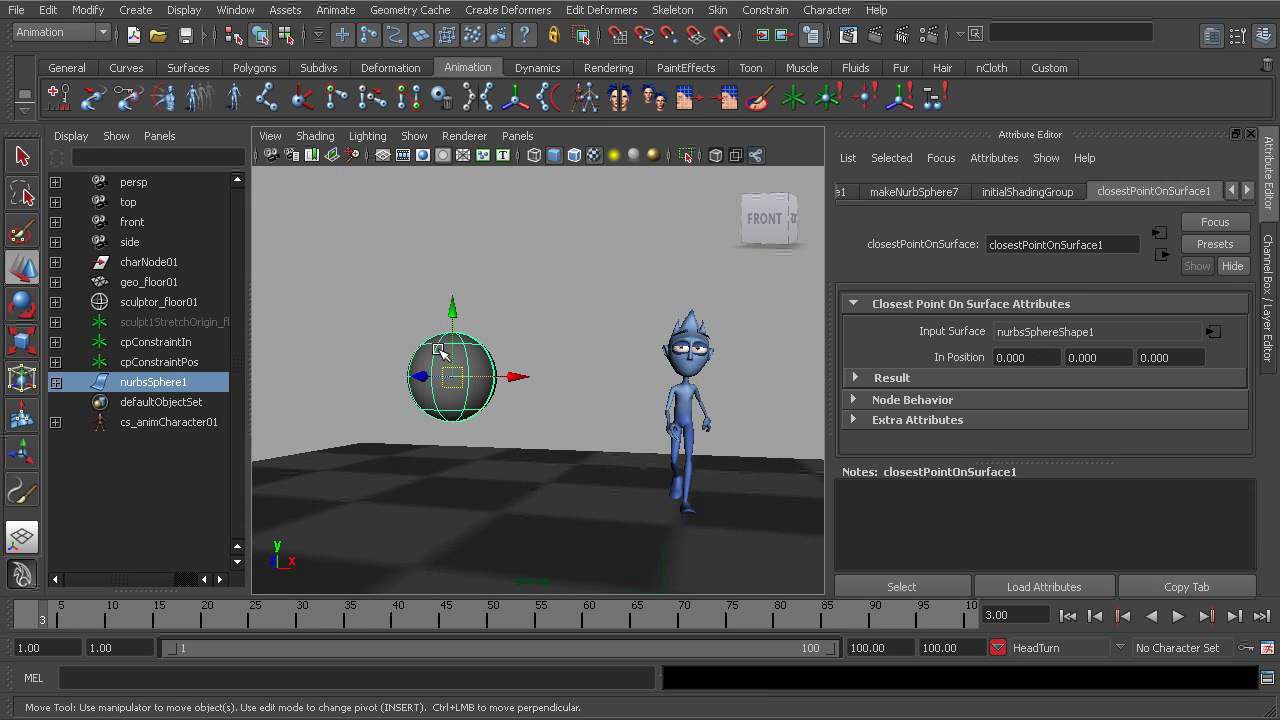
key("Delete")
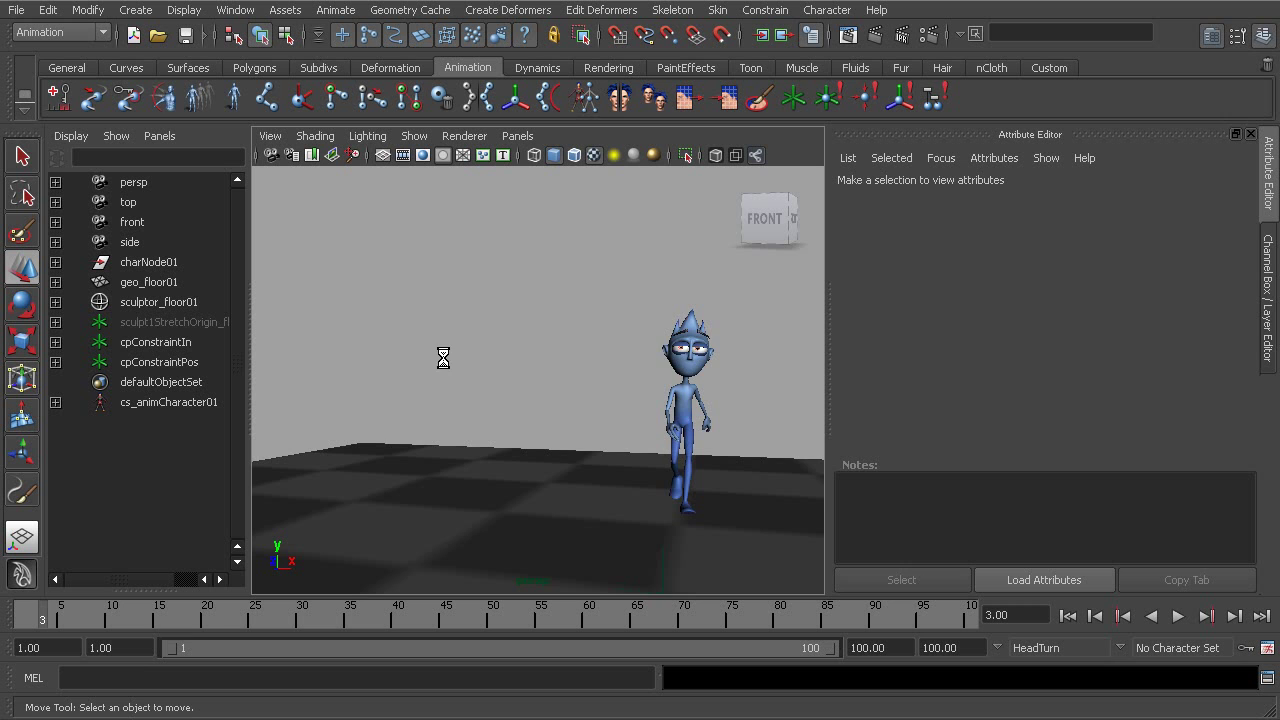
Try moving and tilting the geo_floor01 mesh and examine the constraint locators around it
right_click_drag(560, 437, 431, 391, "alt")
left_click_drag(540, 365, 490, 440, "alt")
right_click_drag(550, 435, 465, 415, "alt")
left_click_drag(580, 430, 553, 440, "alt")
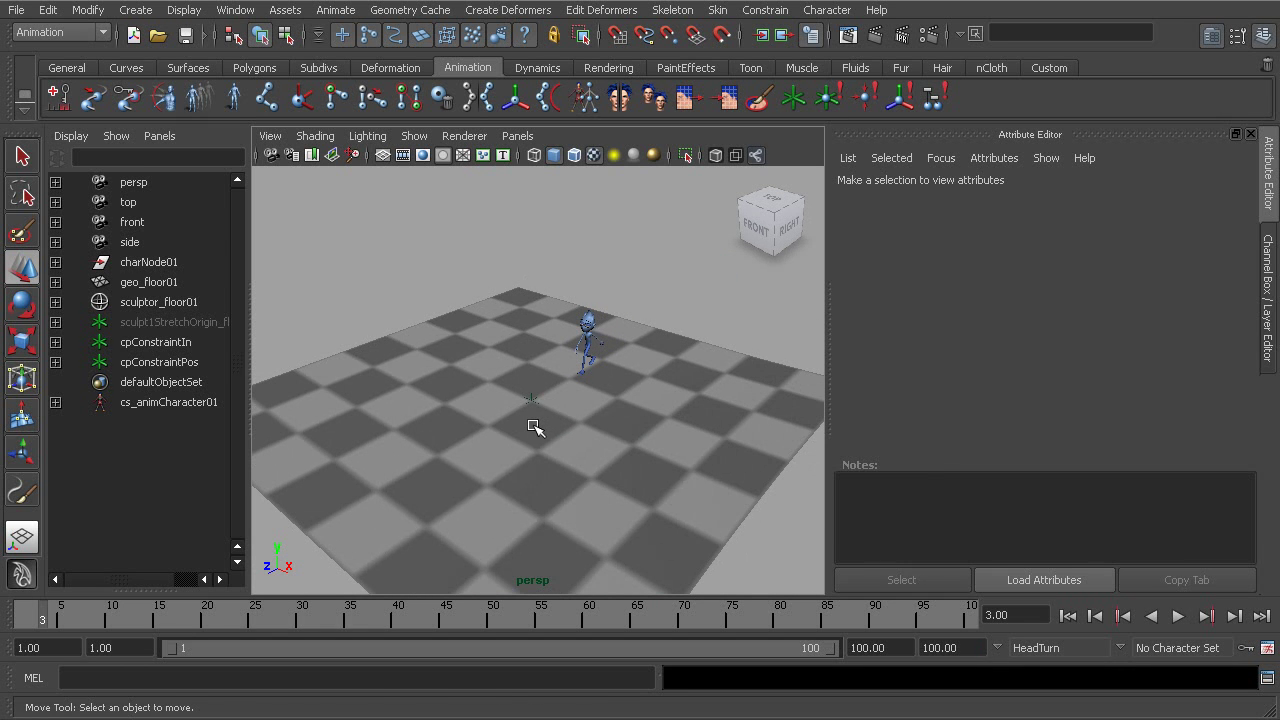
left_click(535, 427)
left_click_drag(537, 420, 223, 557)
left_click_drag(600, 345, 530, 425, "alt")
middle_click_drag(395, 350, 486, 365, "alt")
left_click_drag(458, 326, 414, 397)
left_click_drag(626, 467, 712, 285)
key("e")
middle_click_drag(714, 297, 589, 400, "alt")
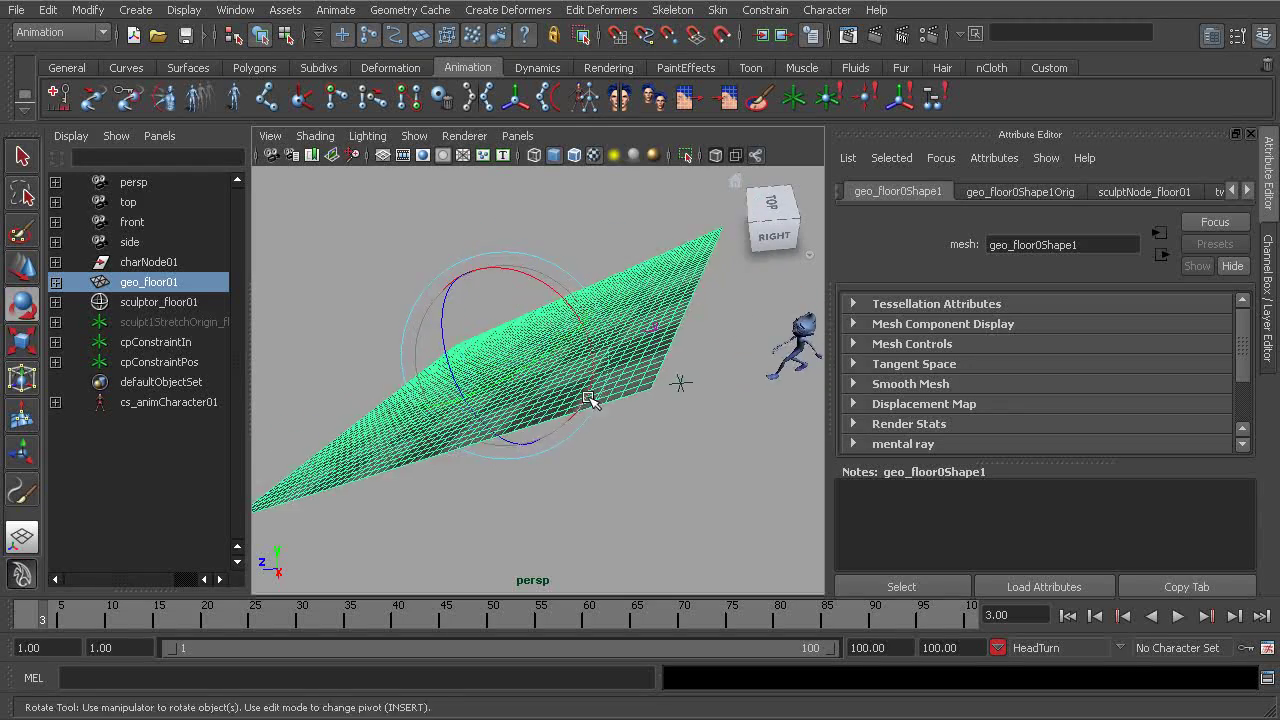
right_click_drag(589, 400, 737, 443, "alt")
middle_click_drag(737, 435, 560, 428, "alt")
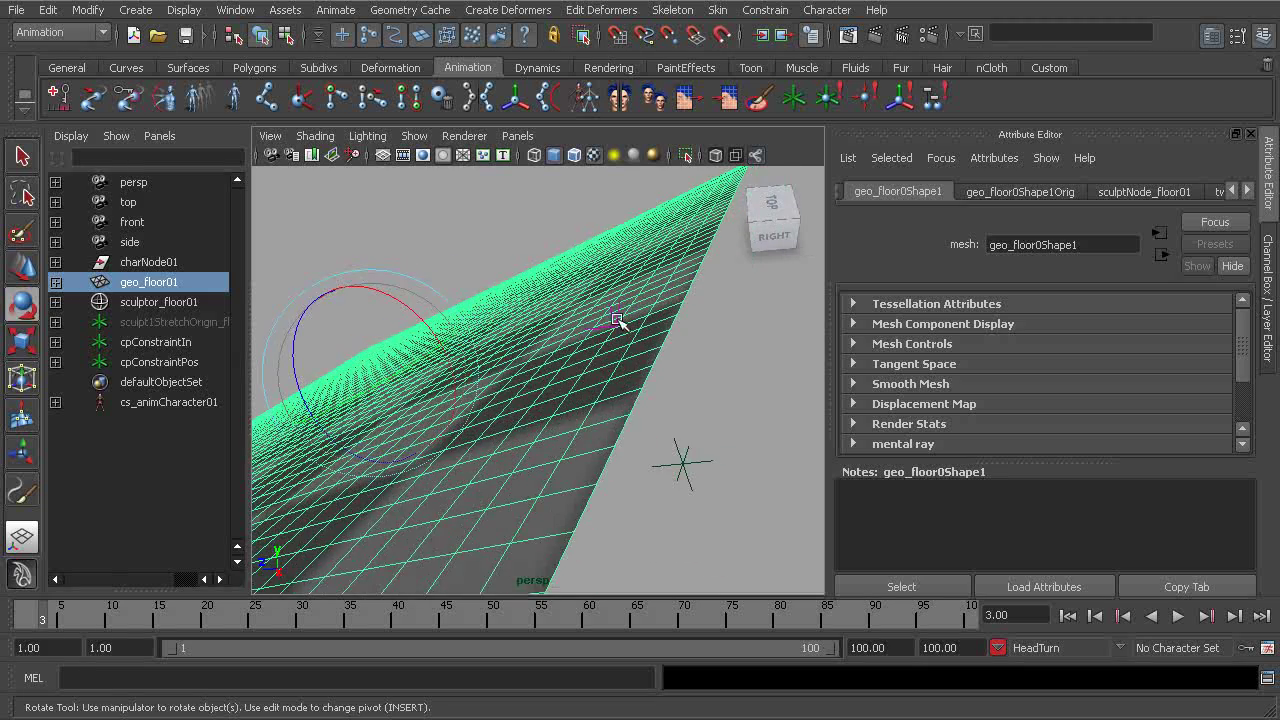
Undo the moves and the tilt of the geo_floor01 mesh
key("ctrl+z")
key("ctrl+z")
key("ctrl+z")
right_click_drag(600, 388, 450, 395, "alt")
middle_click_drag(450, 395, 530, 394, "alt")
left_click_drag(500, 394, 564, 432, "alt")
middle_click_drag(564, 432, 498, 450, "alt")
key("ctrl+z")
Return the timeline to frame 1 and preview the animation on the floor
right_click_drag(498, 450, 650, 484, "alt")
left_click_drag(650, 484, 577, 391, "alt")
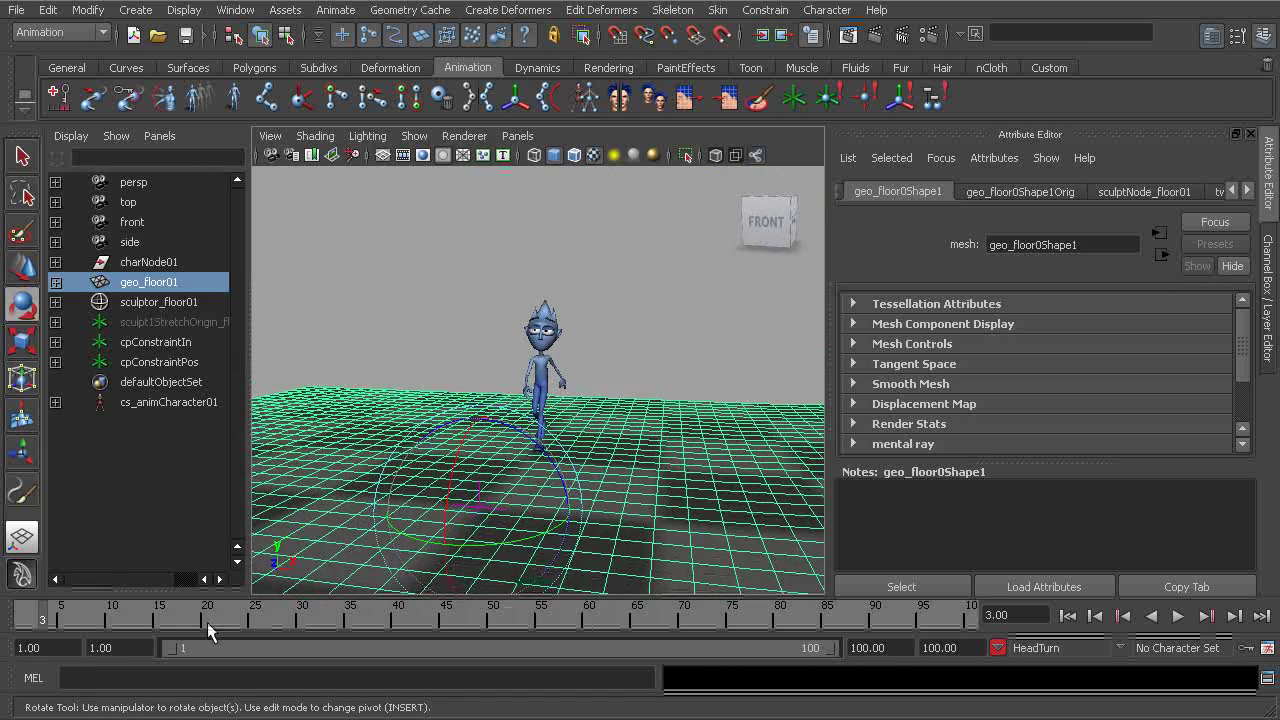
mouse_move(40, 609)
left_mouse_down()
mouse_move(388, 611)
mouse_move(51, 595)
mouse_move(22, 612)
left_mouse_up()
key("alt+v")
left_click_drag(600, 448, 620, 432, "alt")
Show the object channels and compare the translate channels of cpConstraintIn and cpConstraintPos
key("ctrl+a")
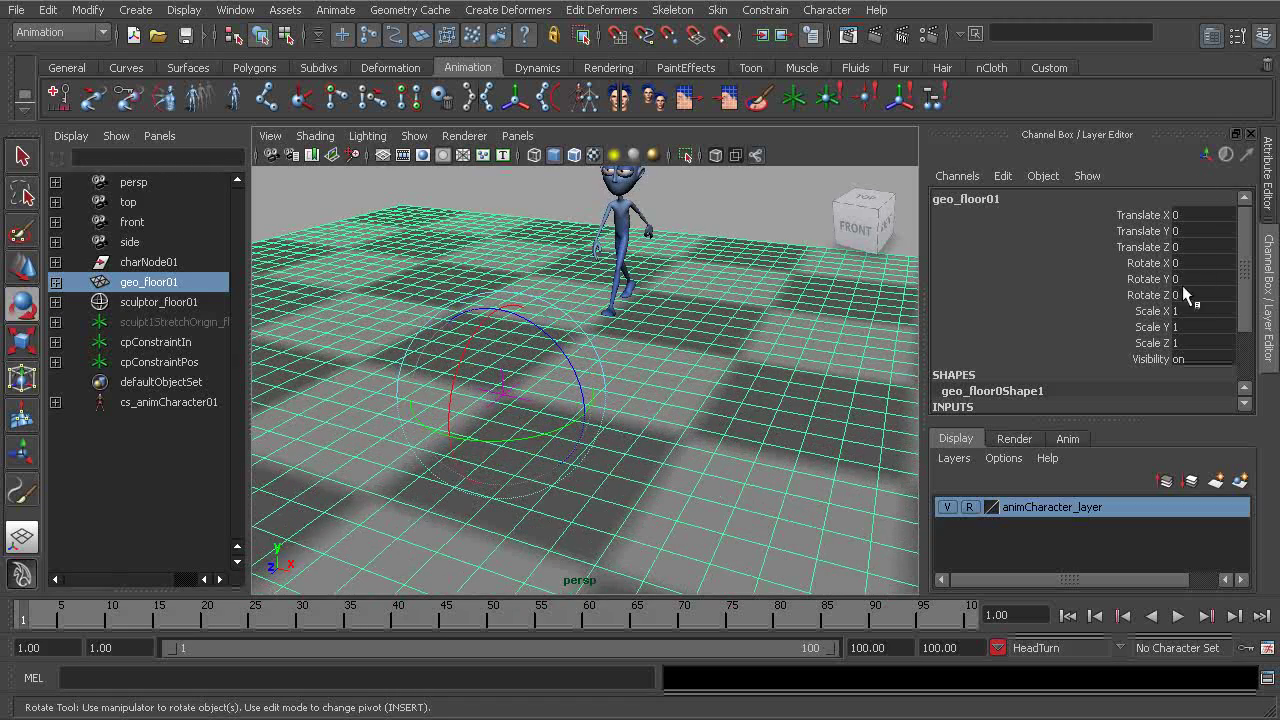
left_click_drag(517, 426, 605, 430, "alt")
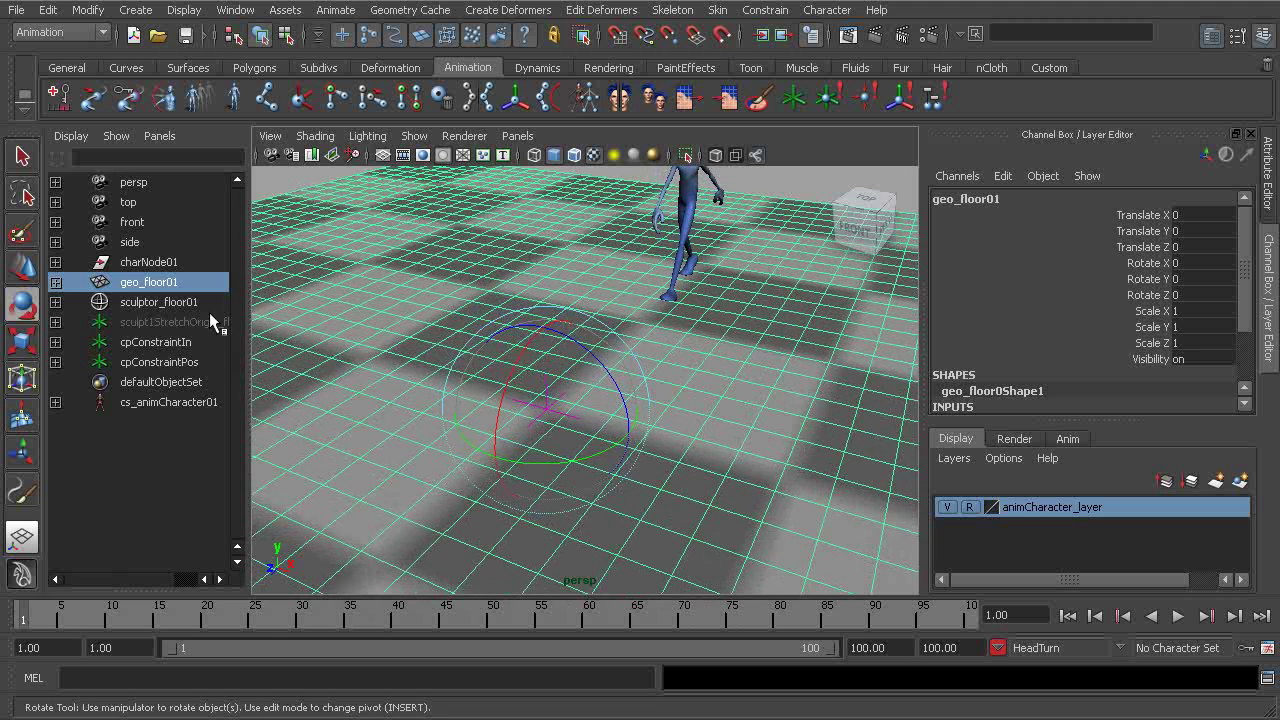
left_click(165, 346)
left_click(161, 362)
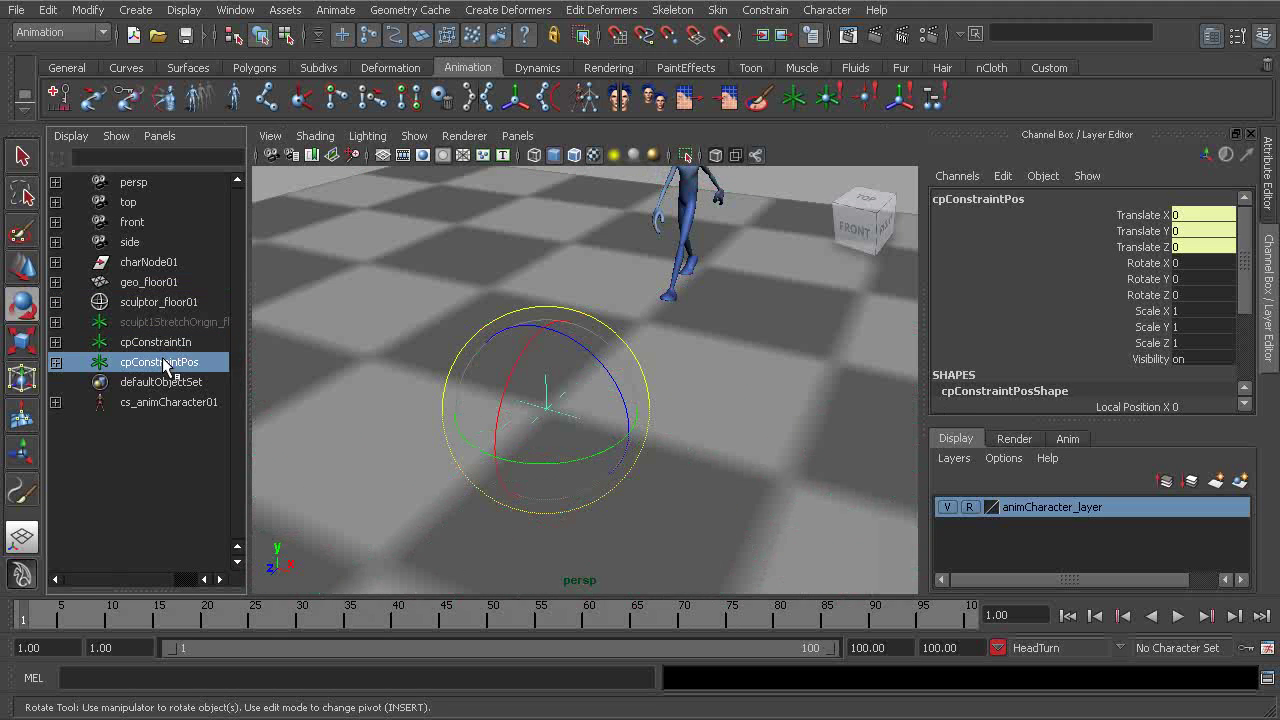
left_click(161, 342)
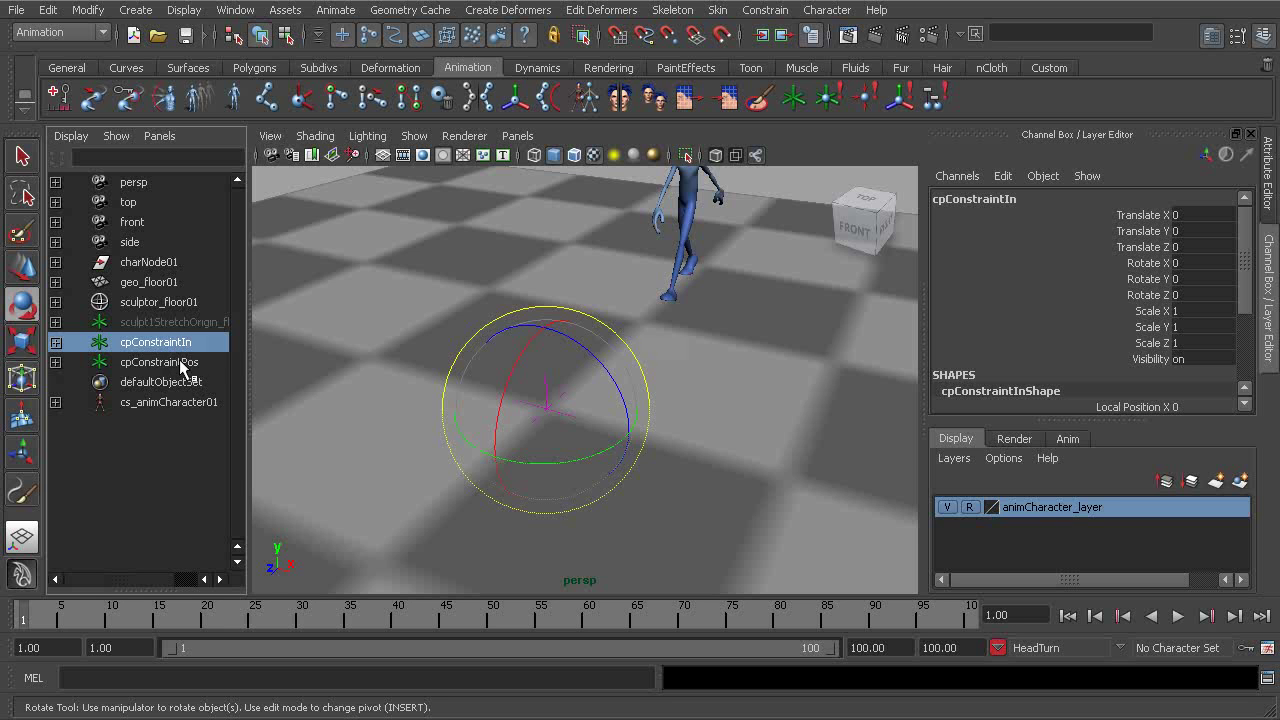
left_click(177, 364)
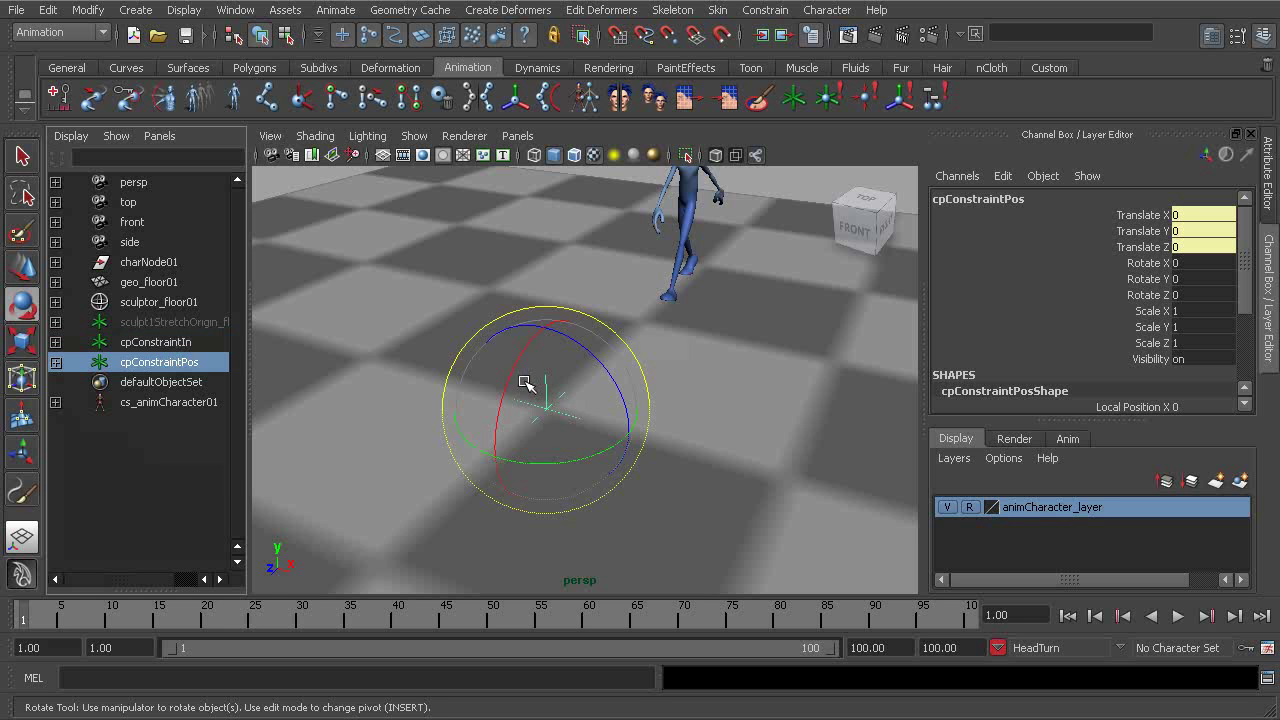
left_click(152, 341)
left_click(160, 363)
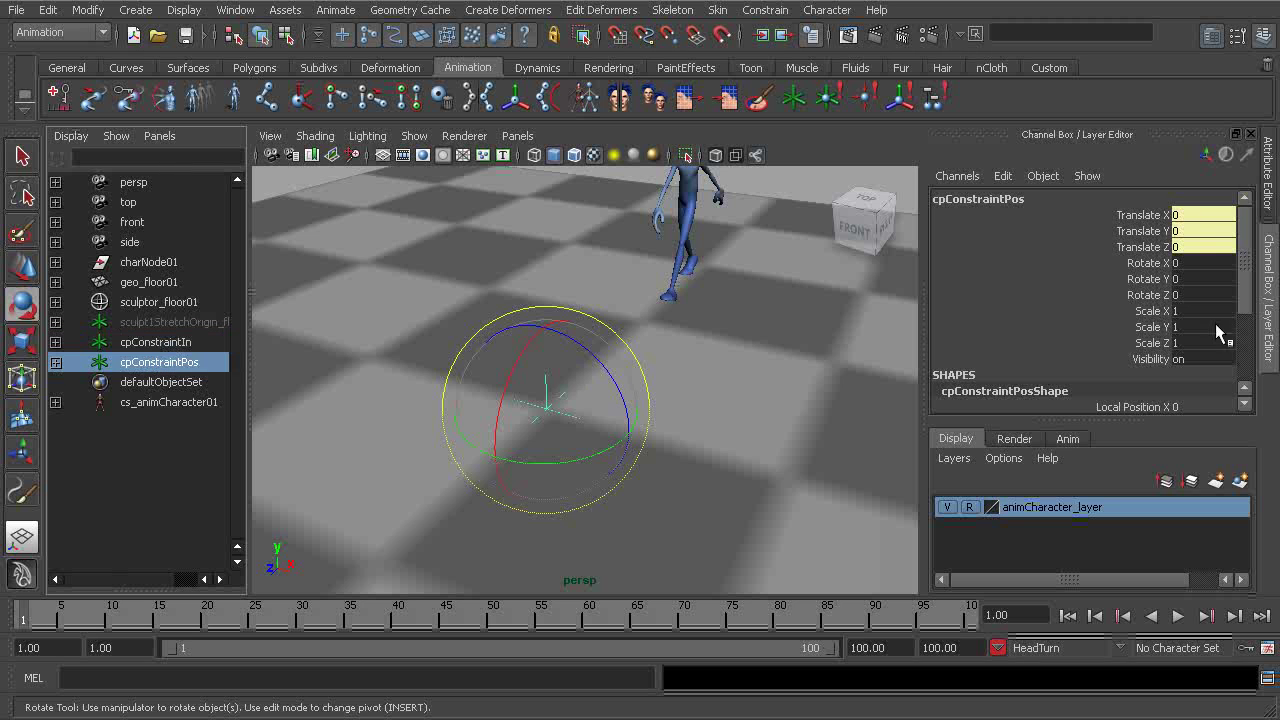
Expand the charNode01 hierarchy, select its cc_global01 control and inspect the nodes beneath it
left_click_drag(563, 358, 566, 367, "alt")
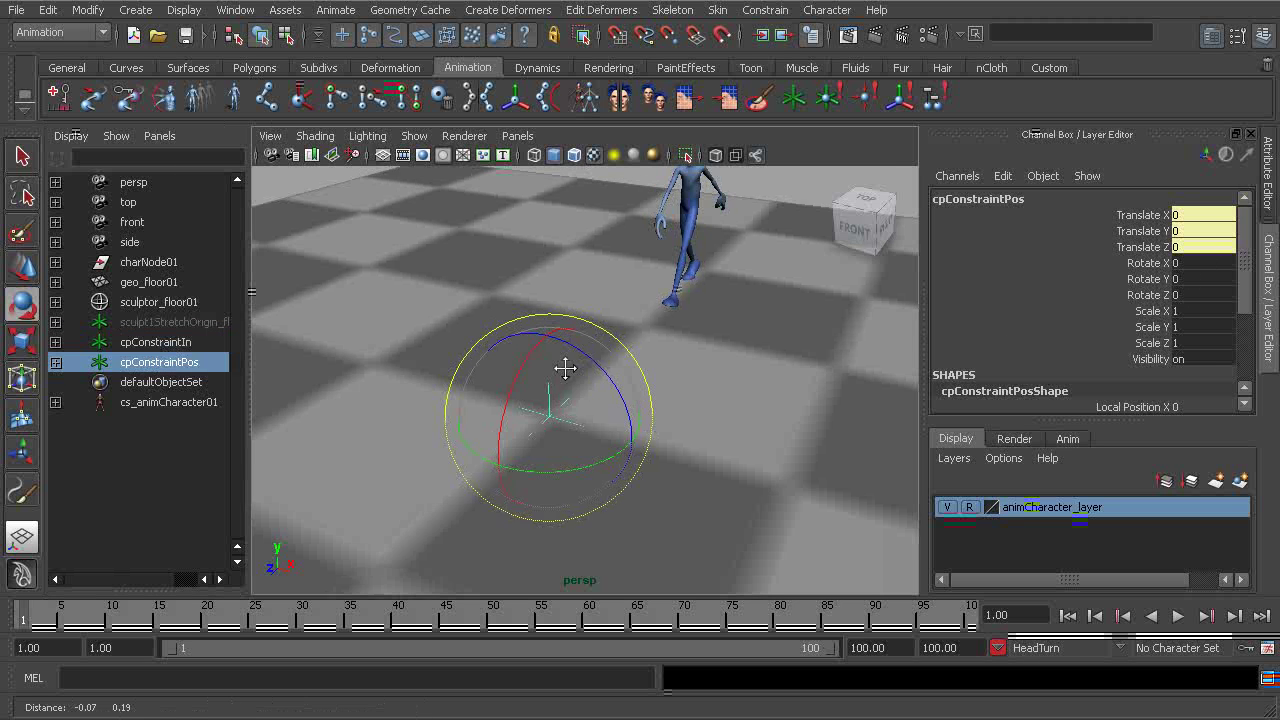
middle_click_drag(566, 367, 606, 417, "alt")
right_click_drag(606, 417, 543, 354, "alt")
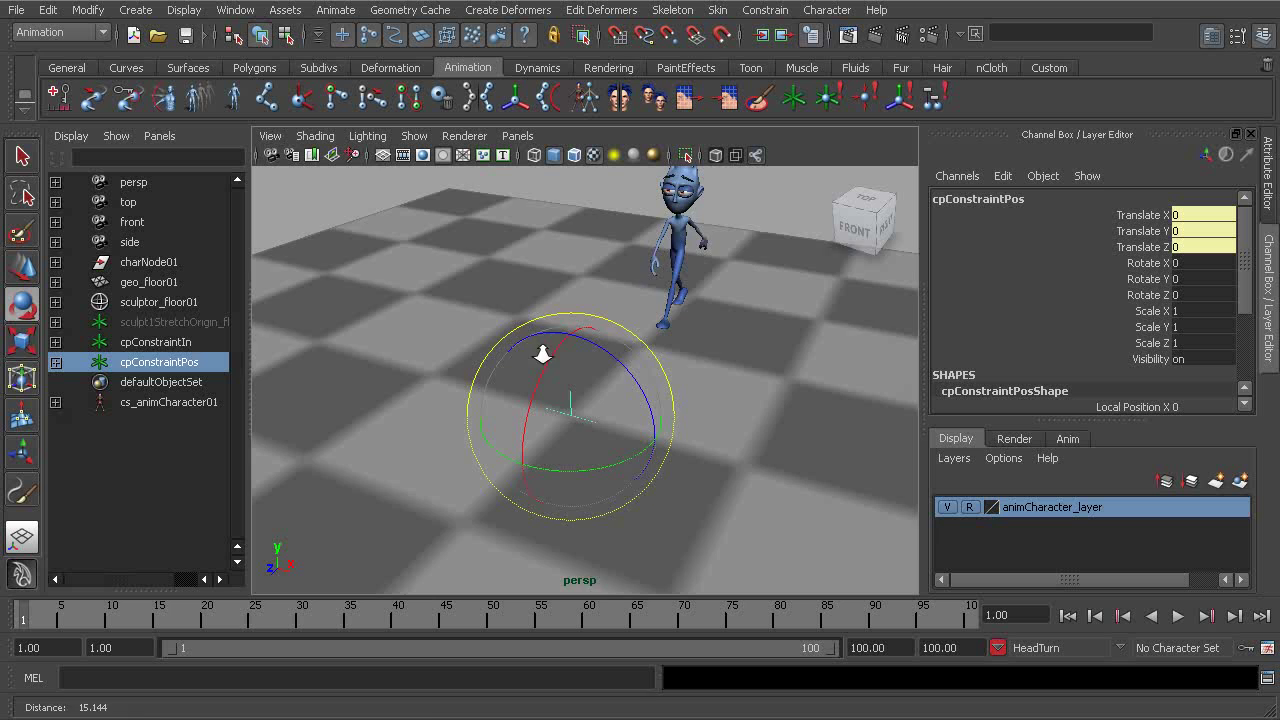
middle_click_drag(543, 354, 530, 401, "alt")
left_click_drag(530, 401, 520, 360, "alt")
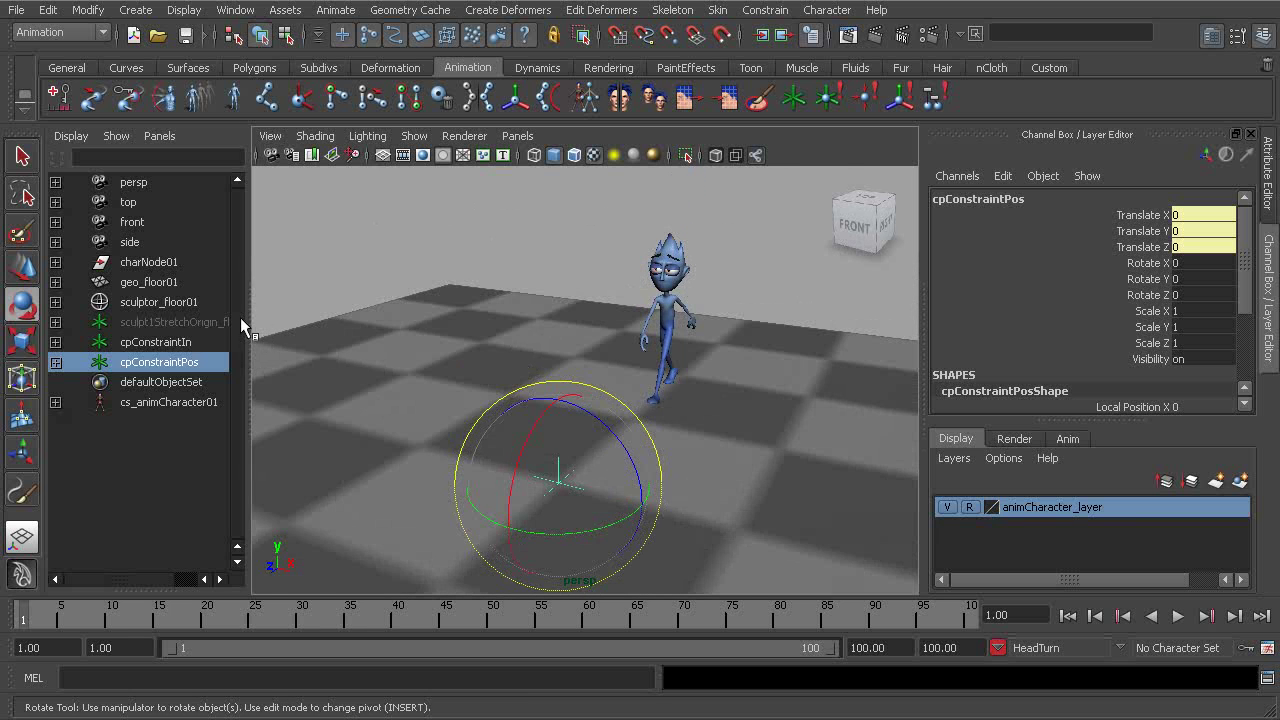
left_click(55, 262)
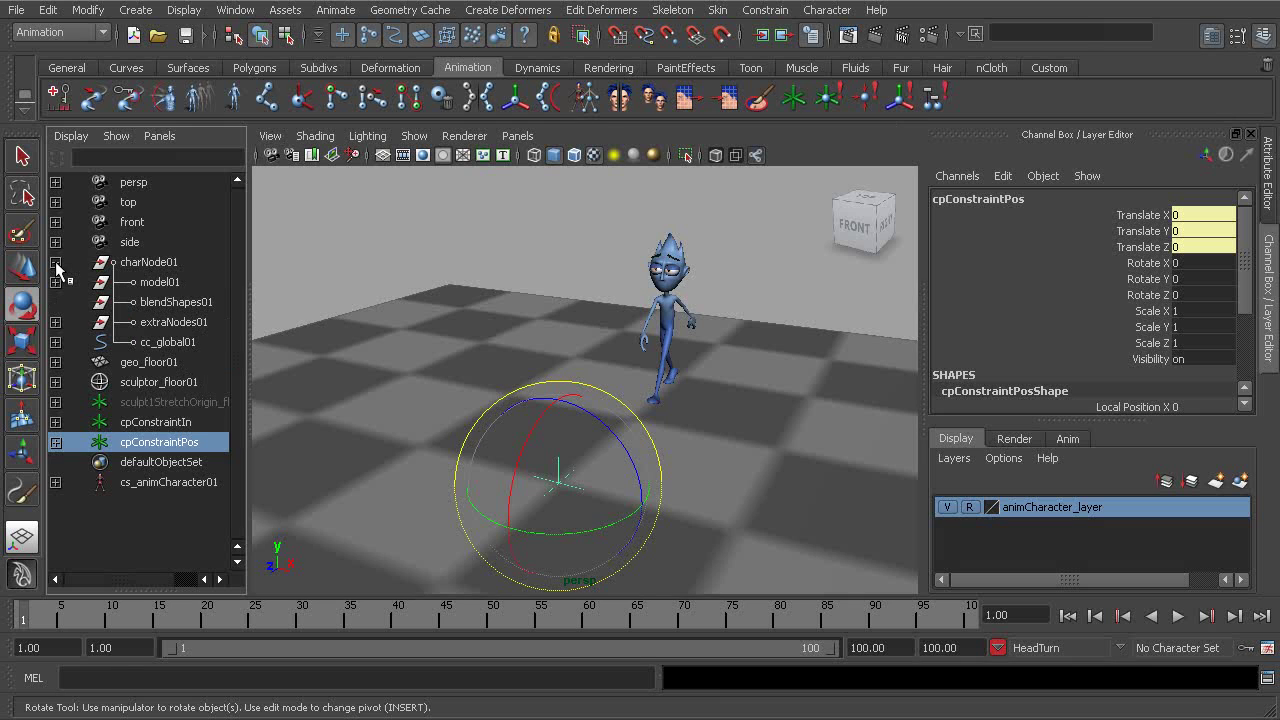
left_click(161, 344)
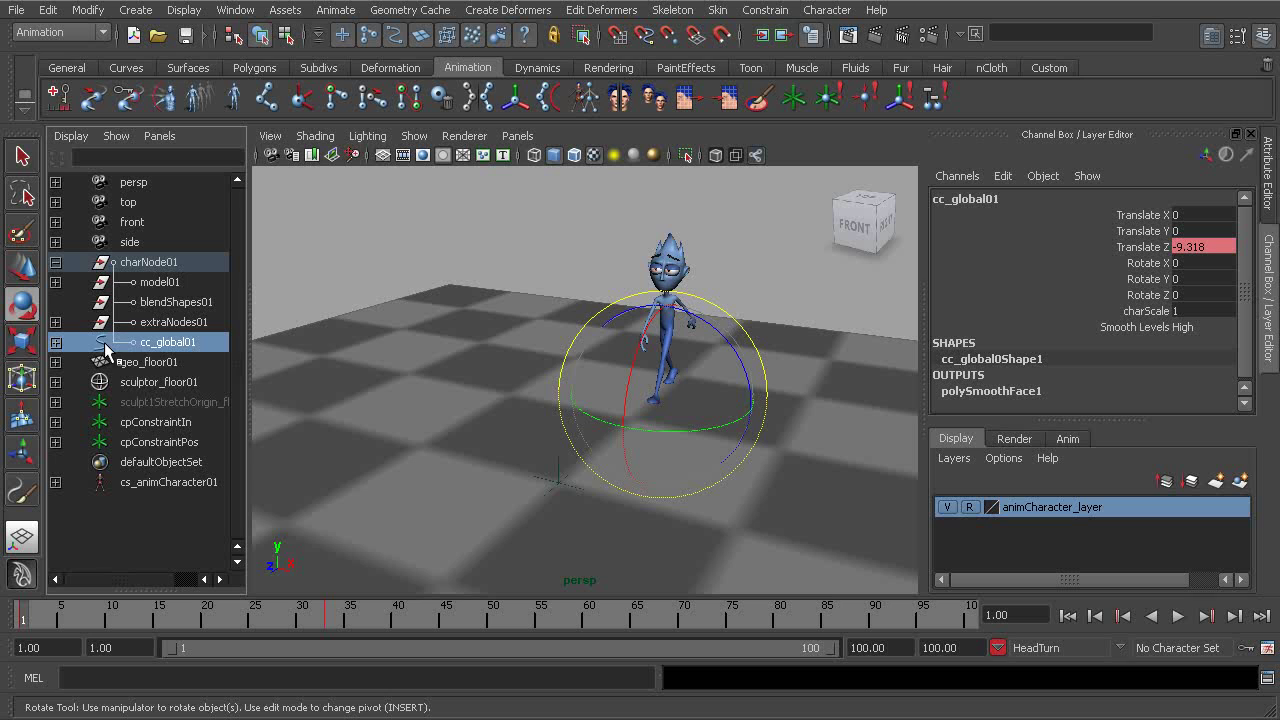
middle_click_drag(105, 343, 137, 325)
left_click(56, 342)
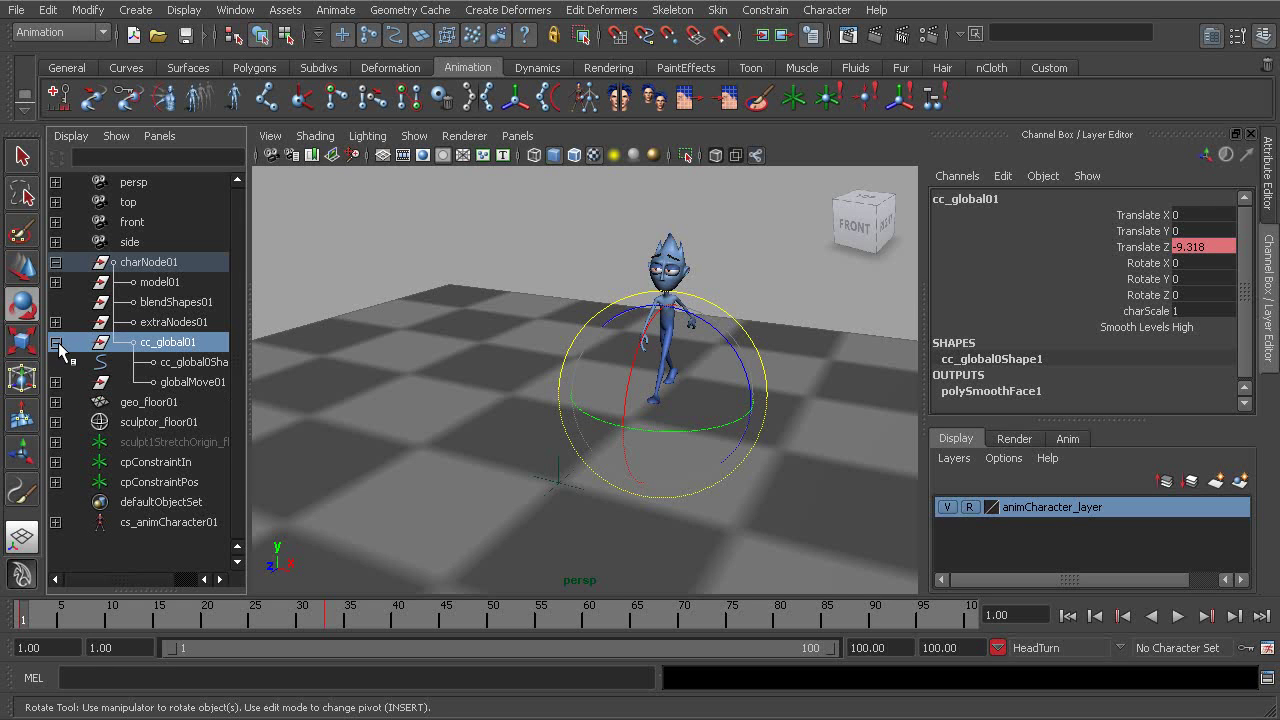
left_click(57, 342)
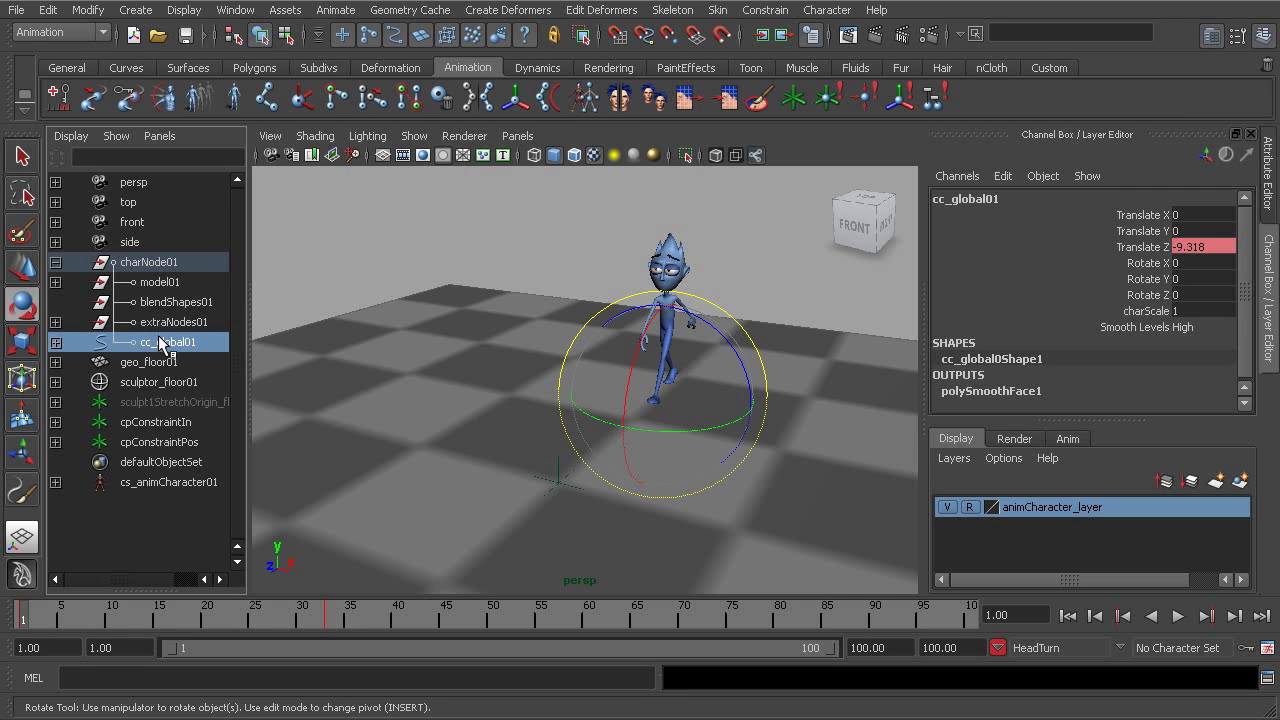
Scrub the timeline and play the animation to examine the character's walk across the floor
left_click_drag(806, 343, 570, 383, "alt")
left_click_drag(148, 615, 30, 570)
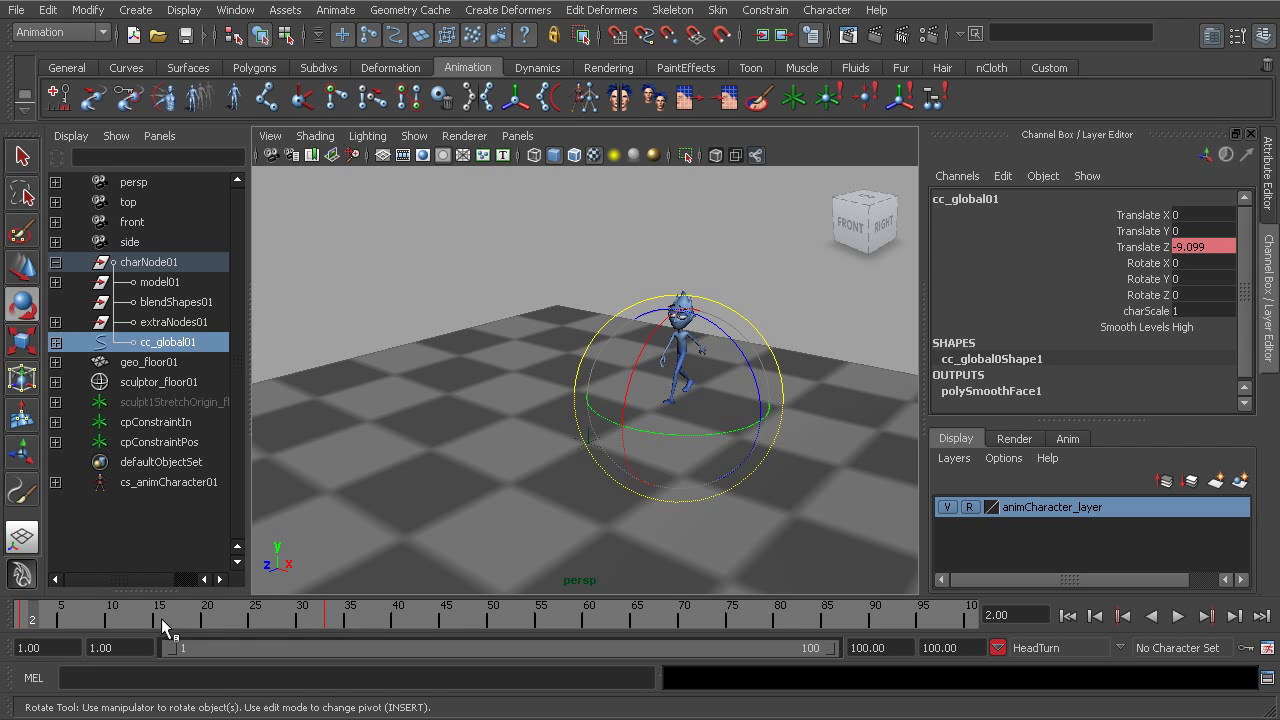
key("alt+v")
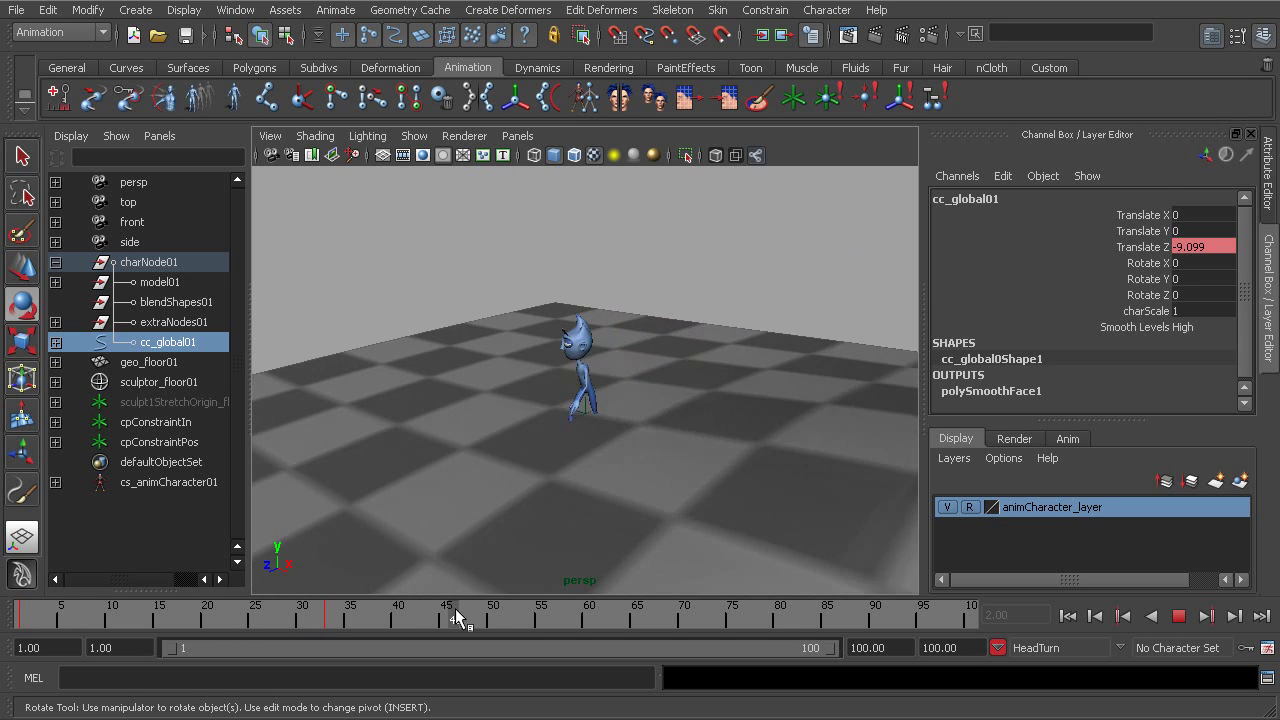
Stop playback, return to frame 1 and expand cc_global01 in a widened Outliner to show its child nodes
key("Escape")
left_click_drag(582, 616, 22, 614)
left_click_drag(472, 460, 540, 412, "alt")
left_click(56, 342)
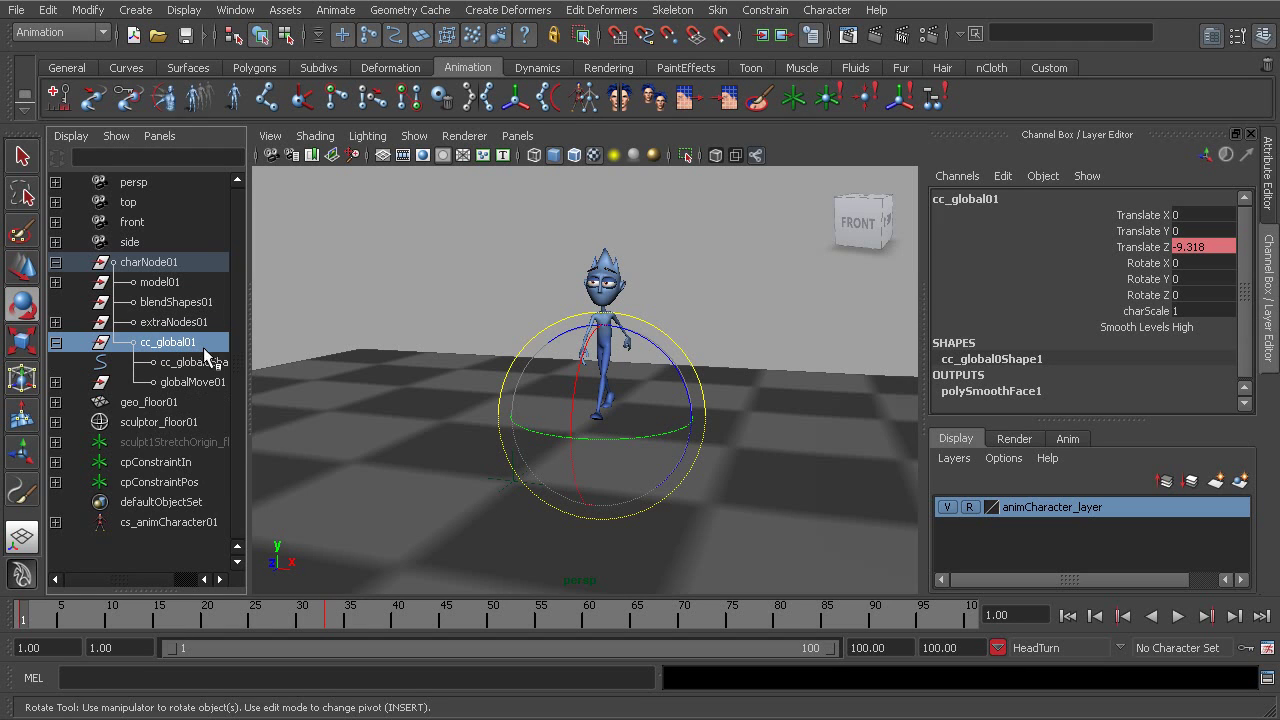
left_click_drag(247, 349, 297, 340)
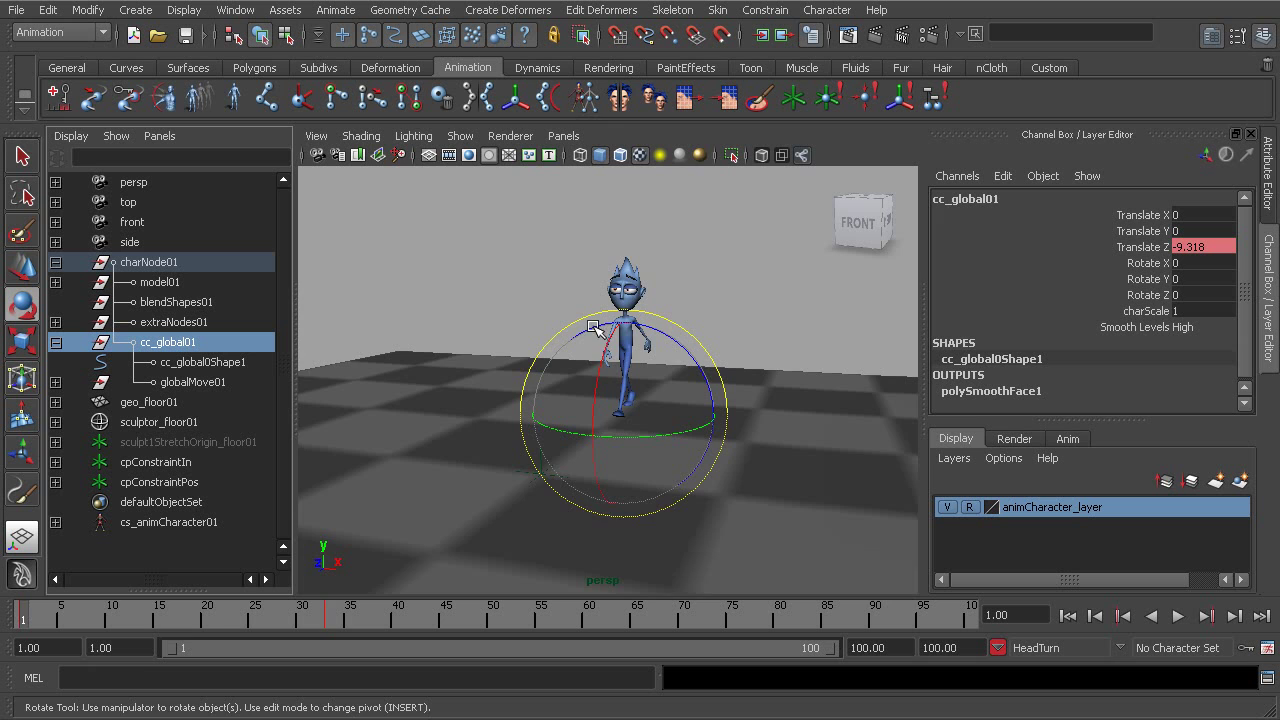
right_click_drag(600, 362, 623, 398, "alt")
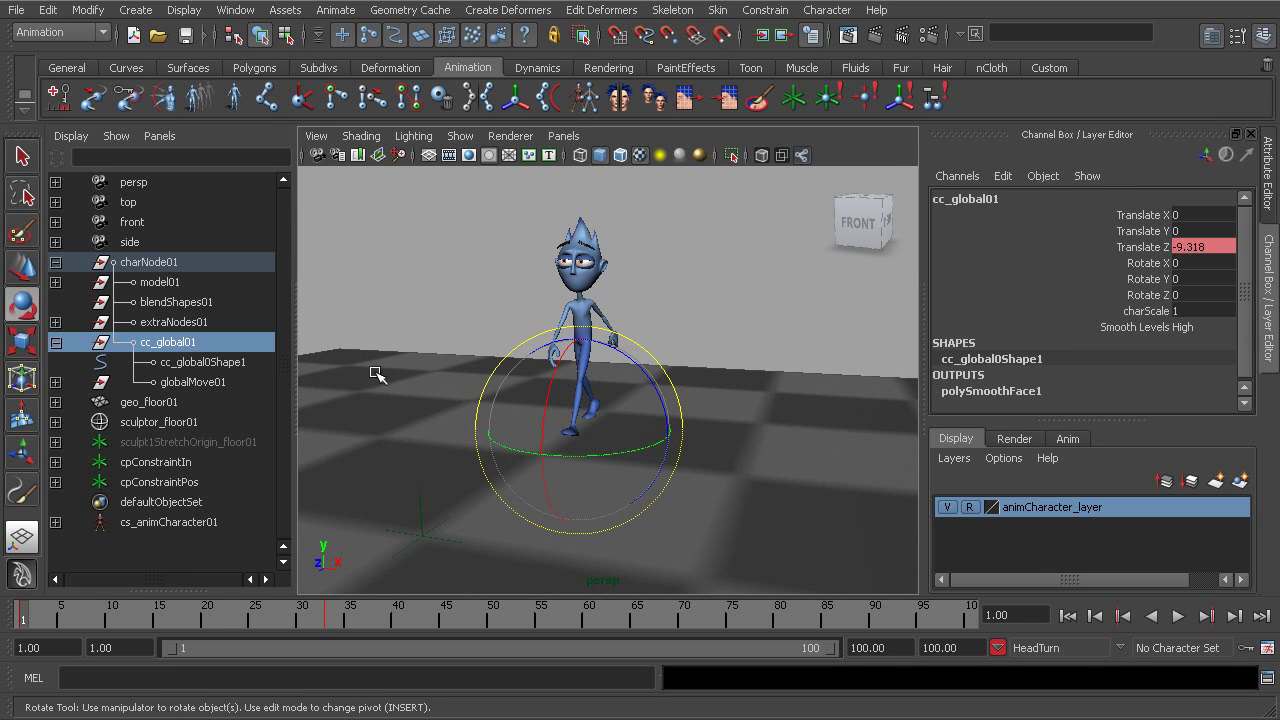
Compare the channels of globalMove01 with those of its parent control cc_global01
left_click(185, 380)
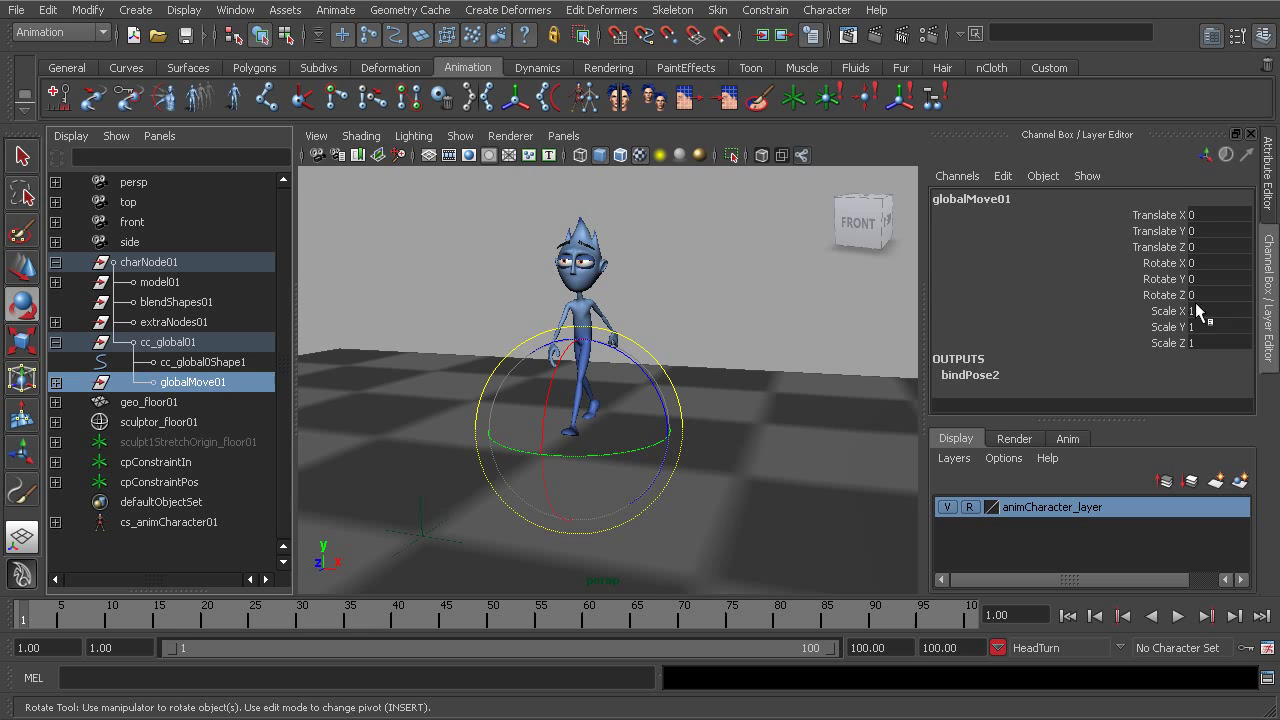
left_click(170, 343)
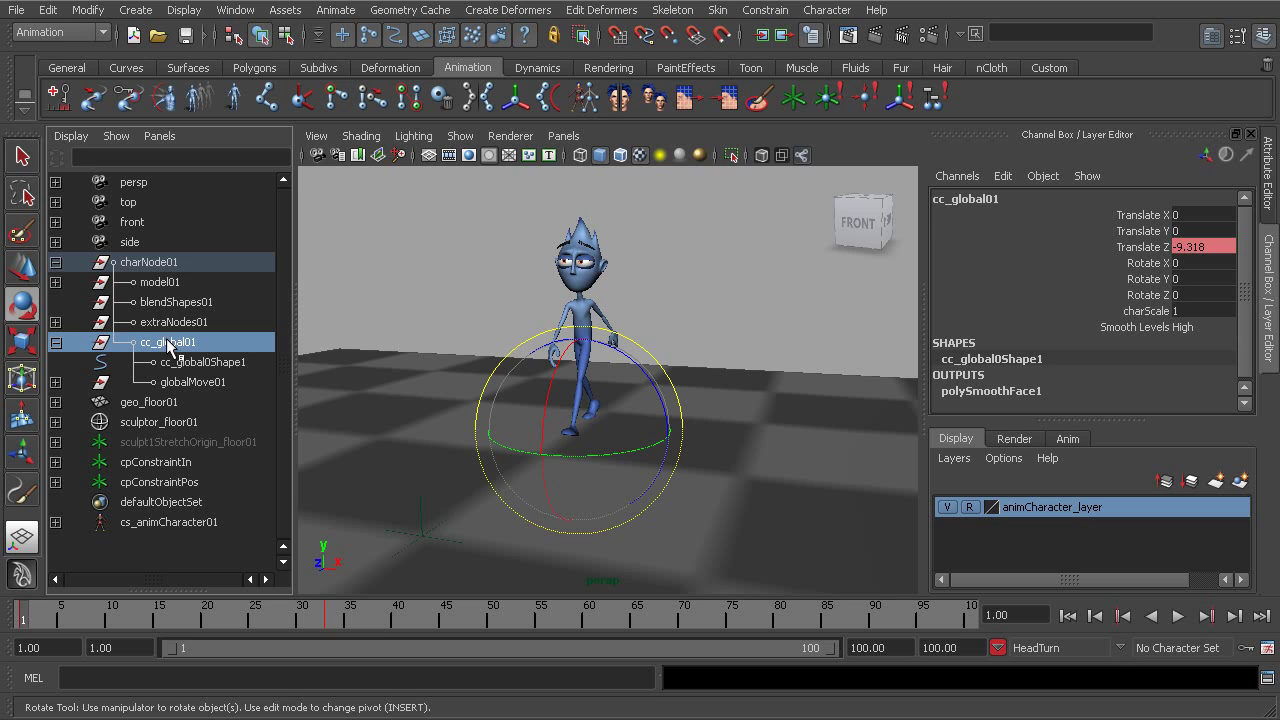
left_click(183, 386)
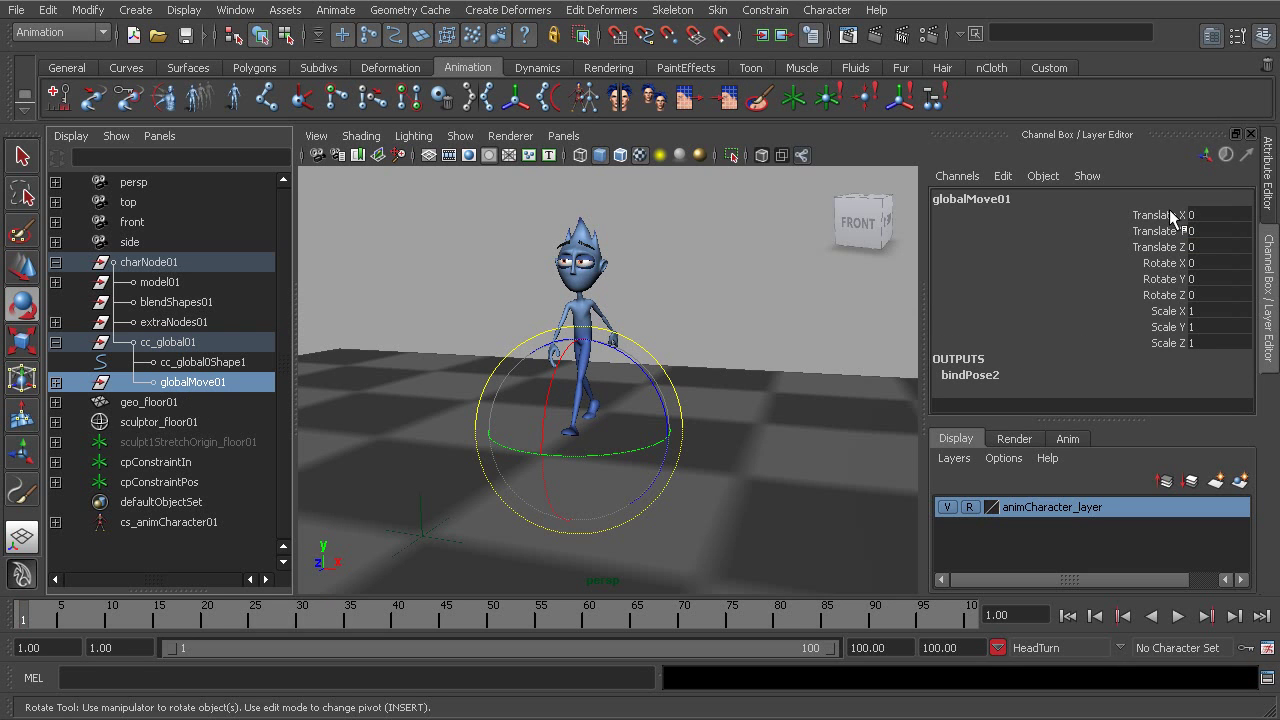
left_click(171, 341)
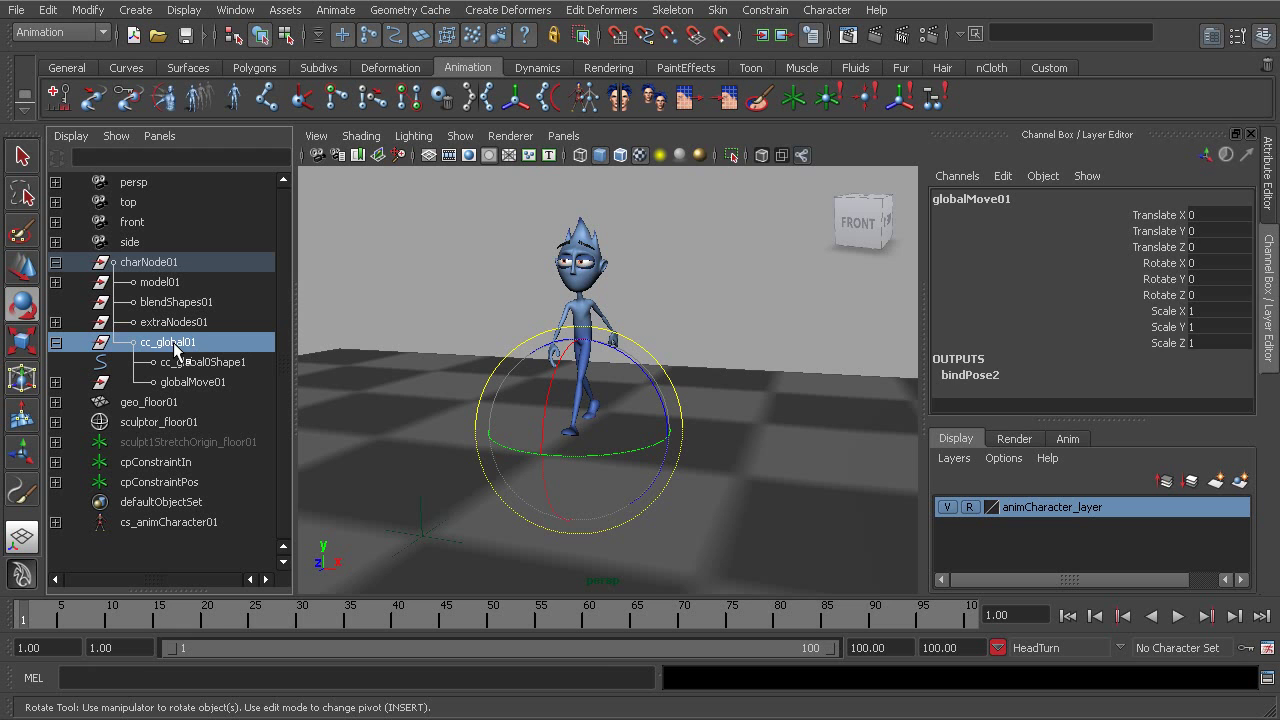
Turn on the display of NURBS Curves in the perspective view and collapse the cc_global01 hierarchy
left_click(460, 136)
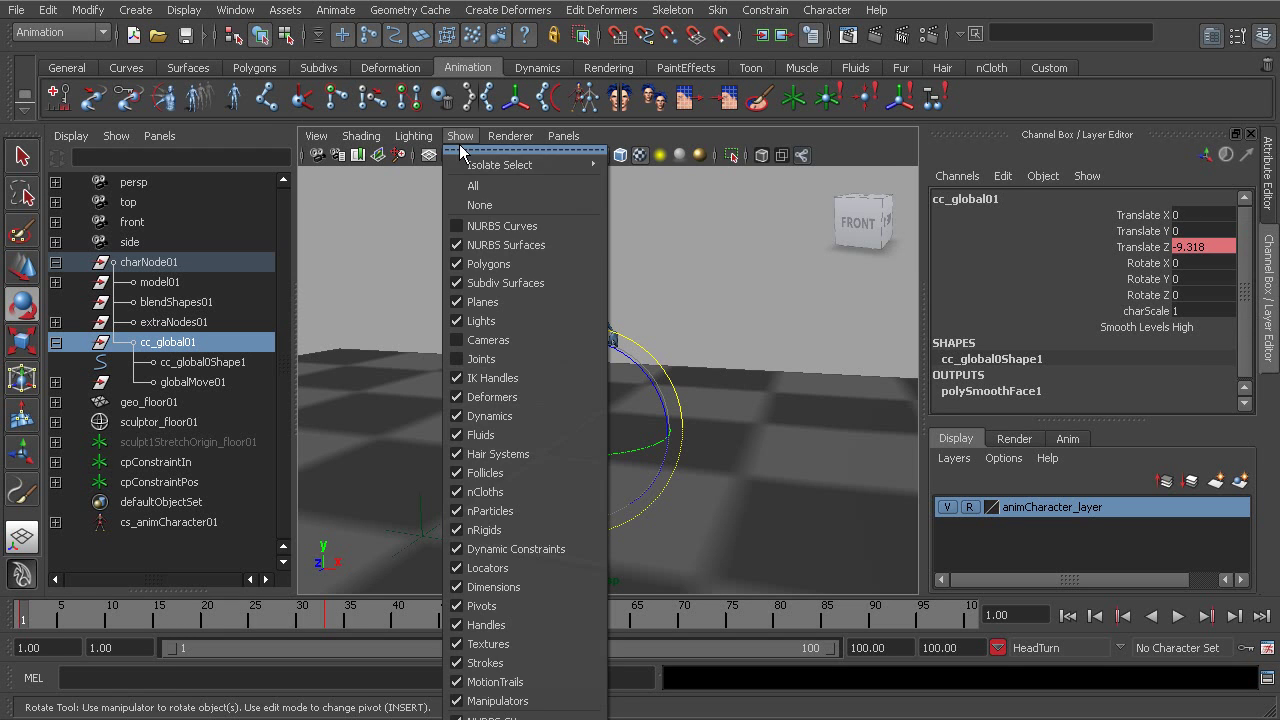
left_click(482, 227)
scroll(432, 330, "up", 2)
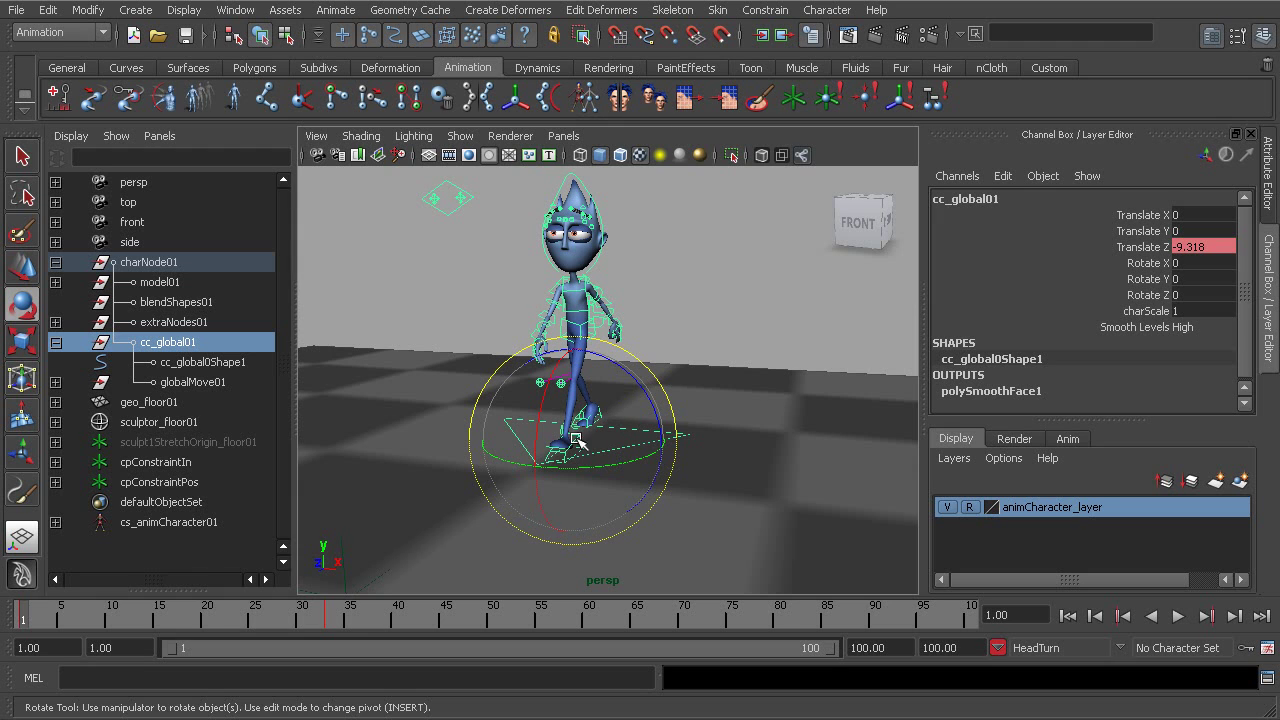
left_click(57, 342)
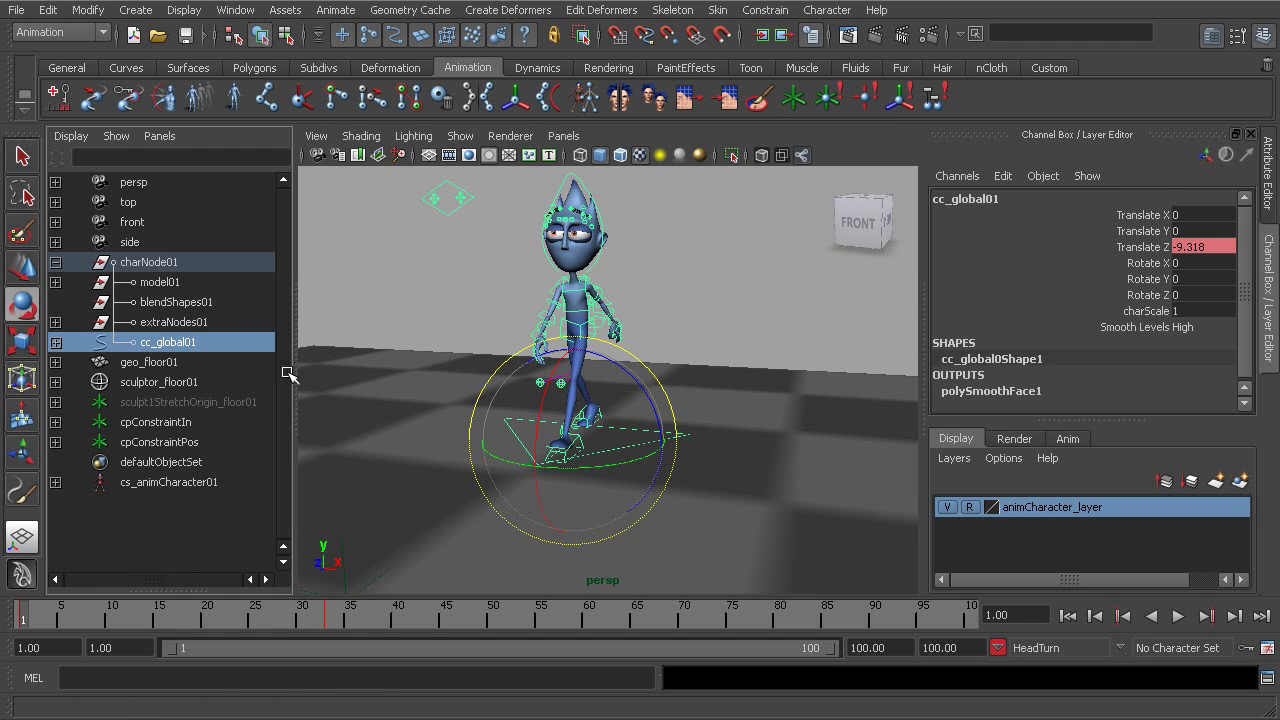
Play and scrub the walk animation to examine how the character and its control curves move across the floor
right_click_drag(719, 454, 510, 378, "alt")
left_click_drag(510, 378, 420, 368, "alt")
right_click_drag(660, 430, 465, 374, "alt")
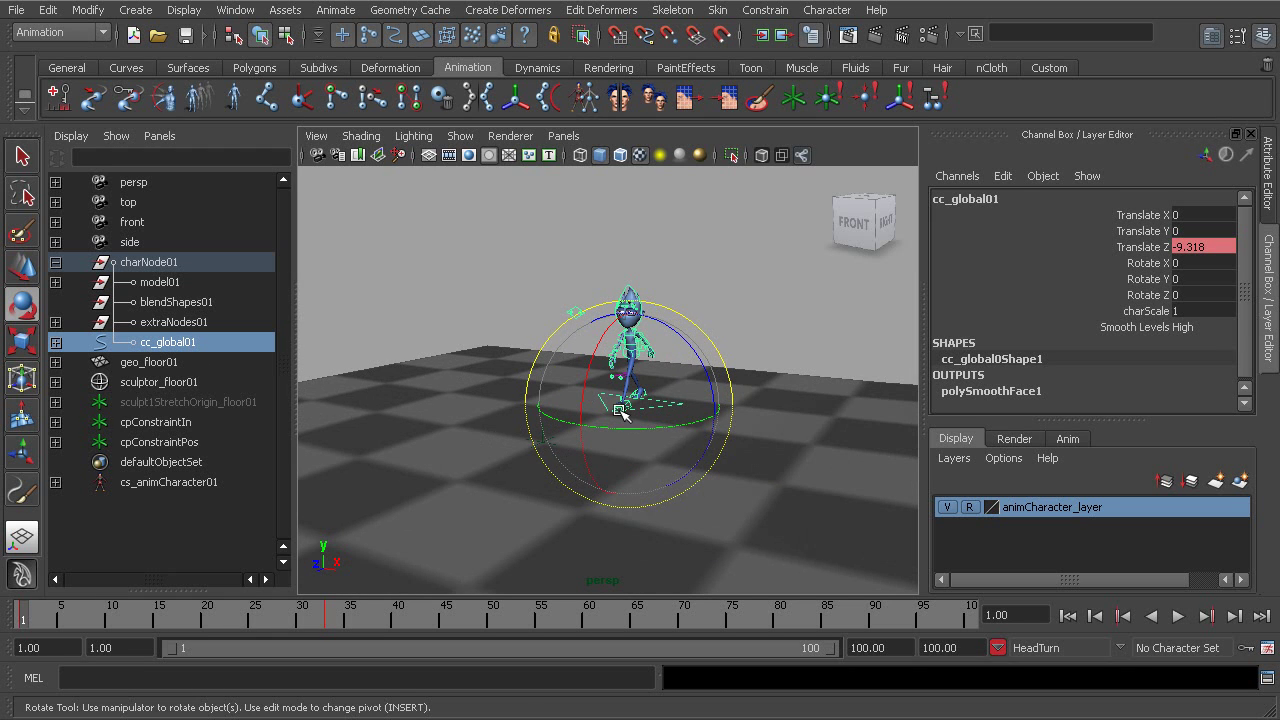
key("alt+v")
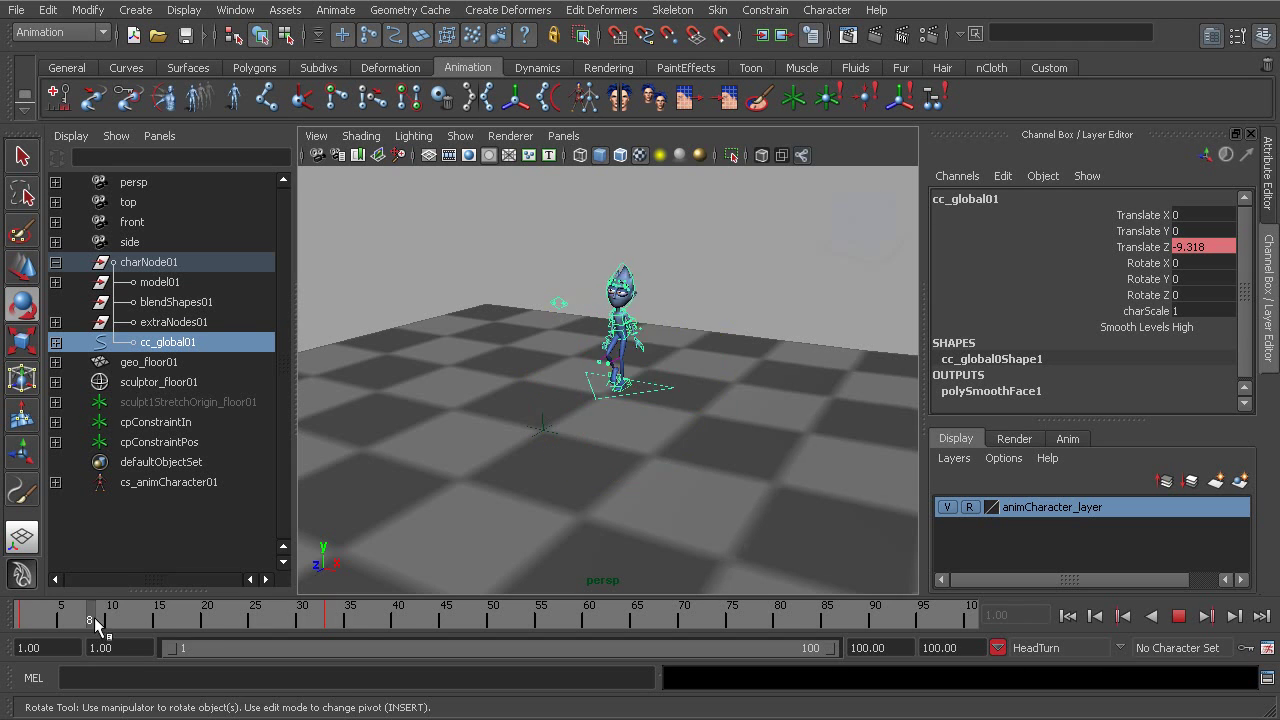
key("alt+v")
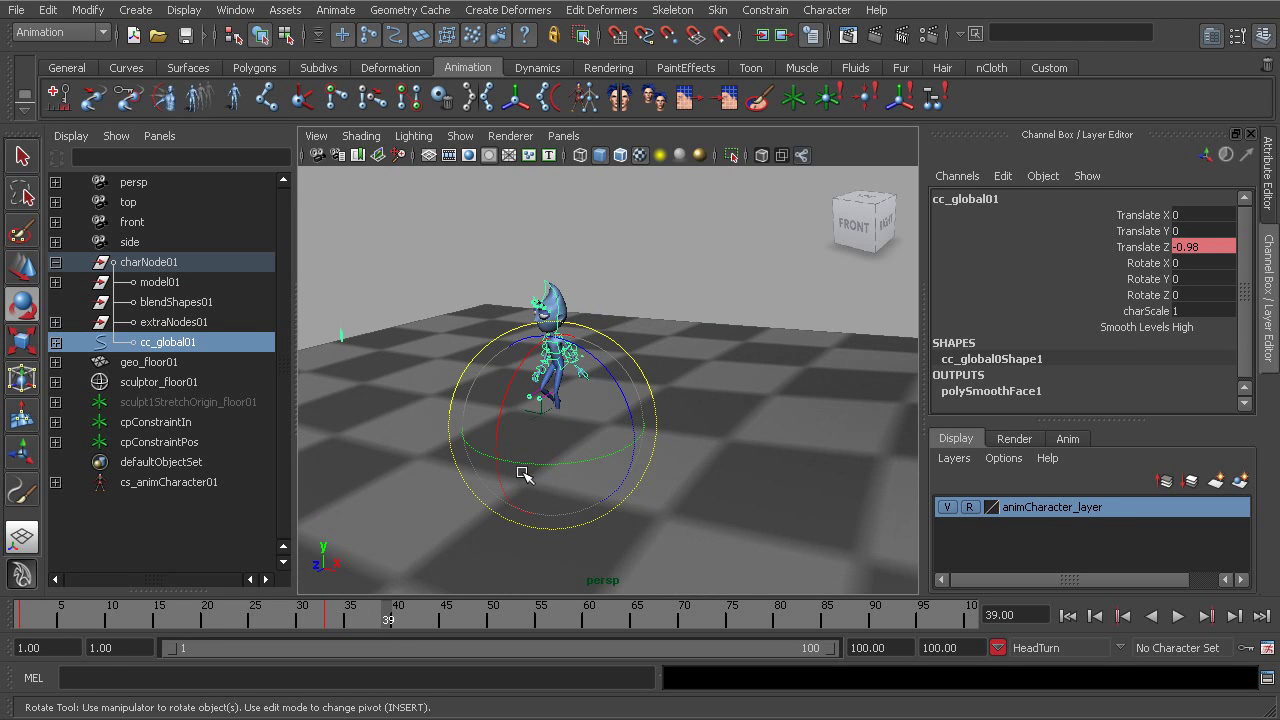
left_click_drag(391, 620, 531, 617)
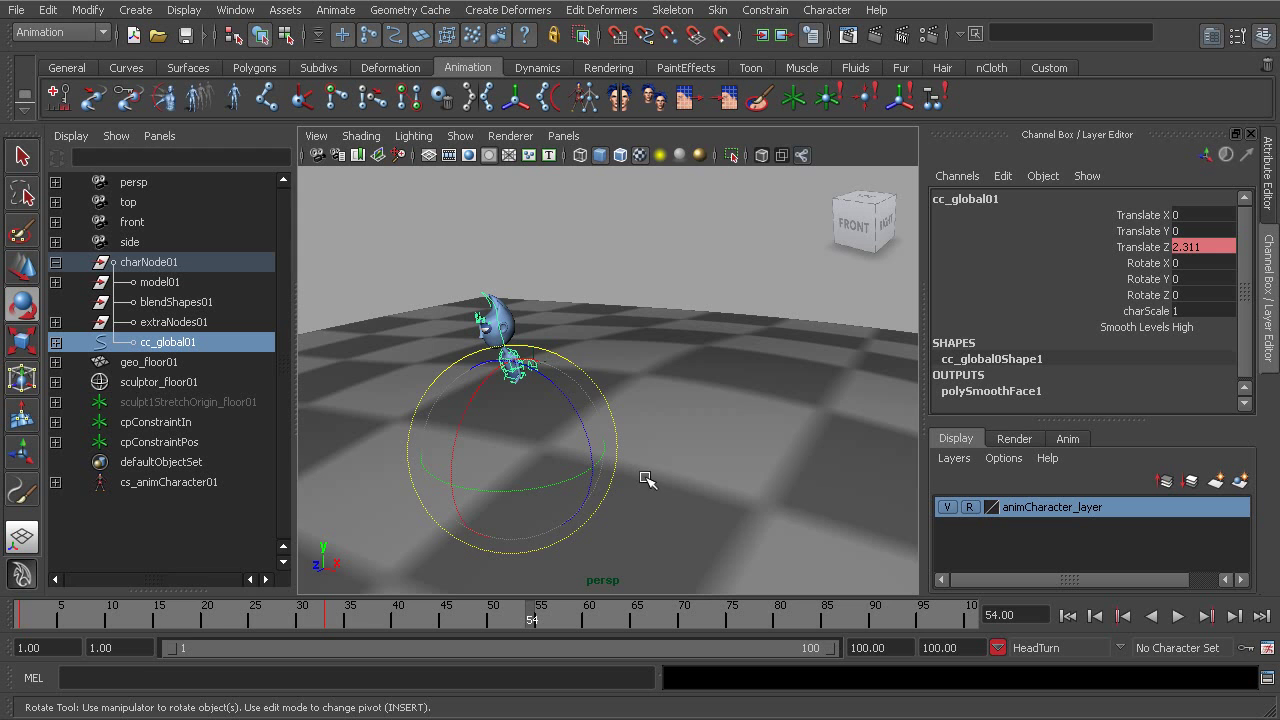
key("alt+v")
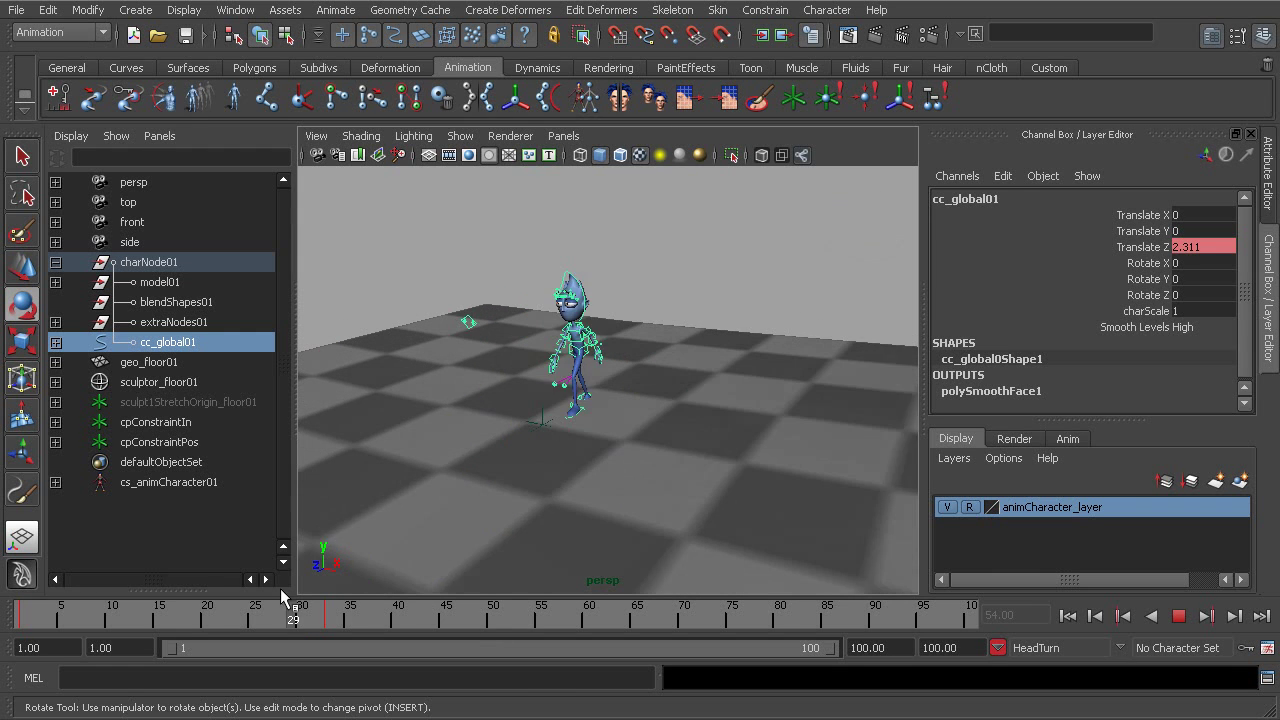
key("alt+v")
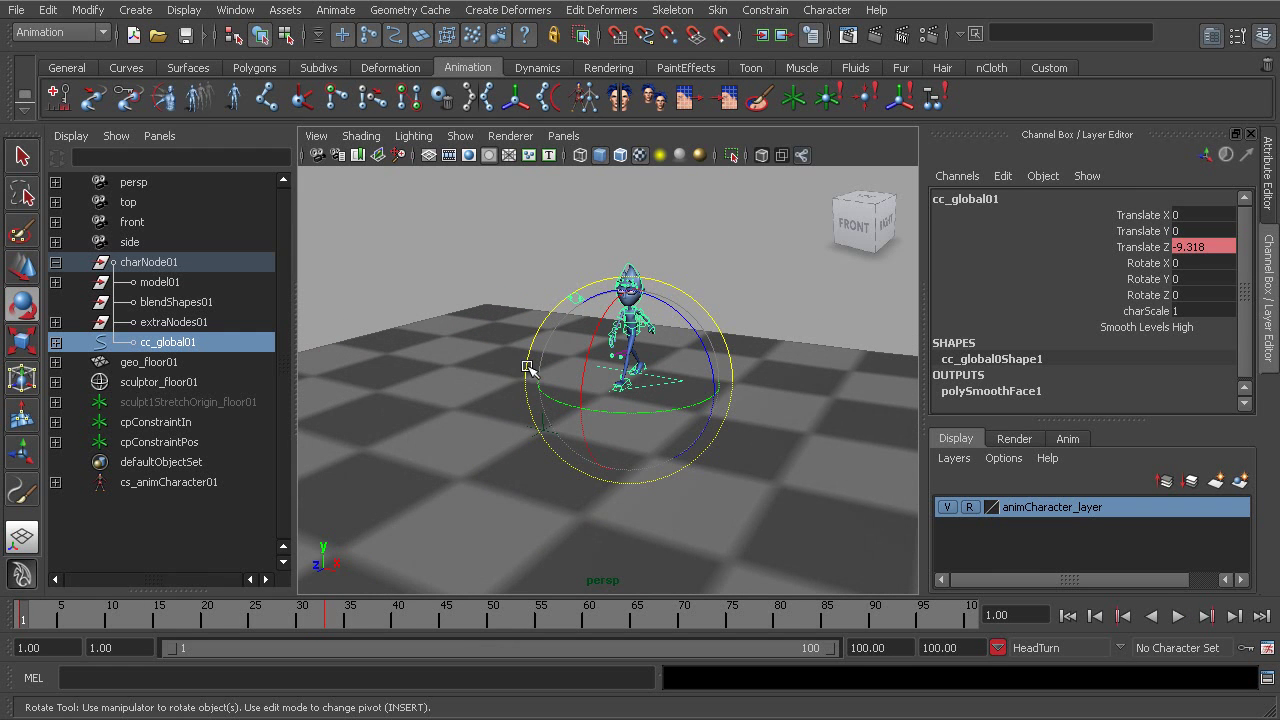
Examine the character at frame 1 from several angles and deselect cc_global01 to inspect its control curves
right_click_drag(502, 455, 626, 483, "alt")
left_click_drag(502, 468, 560, 451, "alt")
middle_click_drag(545, 430, 591, 408, "alt")
left_click_drag(591, 407, 562, 408, "alt")
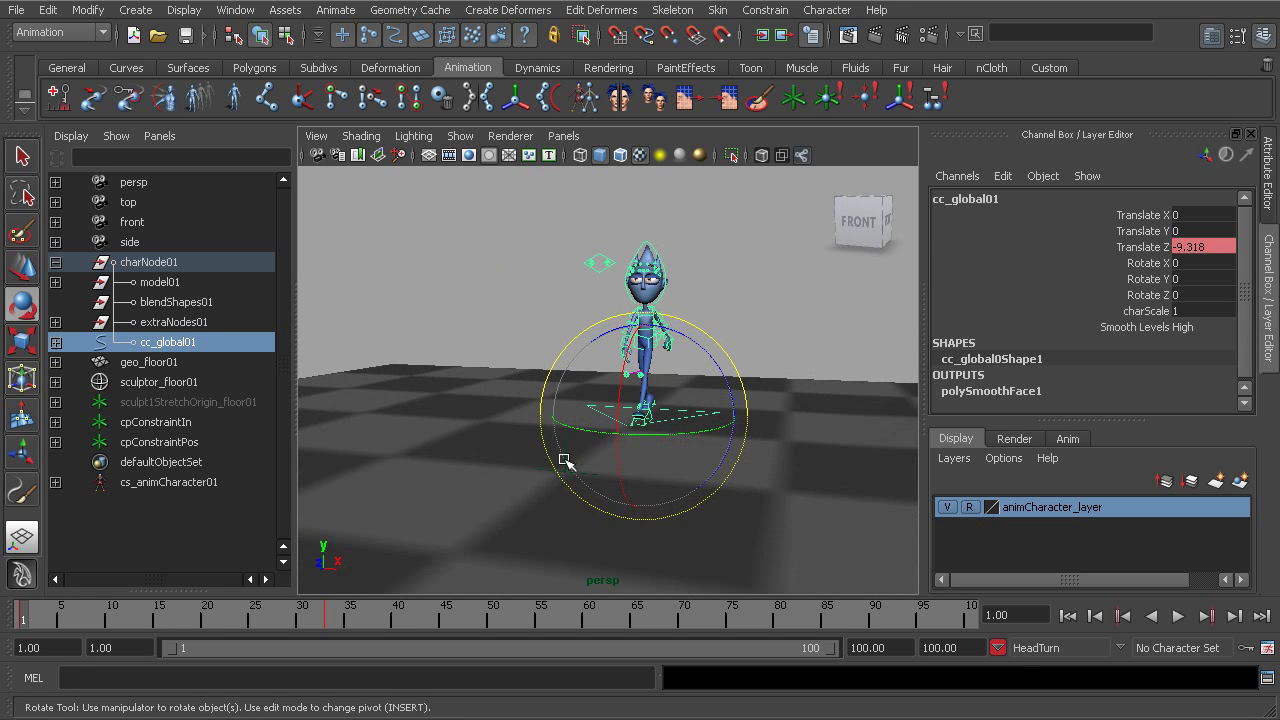
left_click_drag(564, 460, 520, 455, "alt")
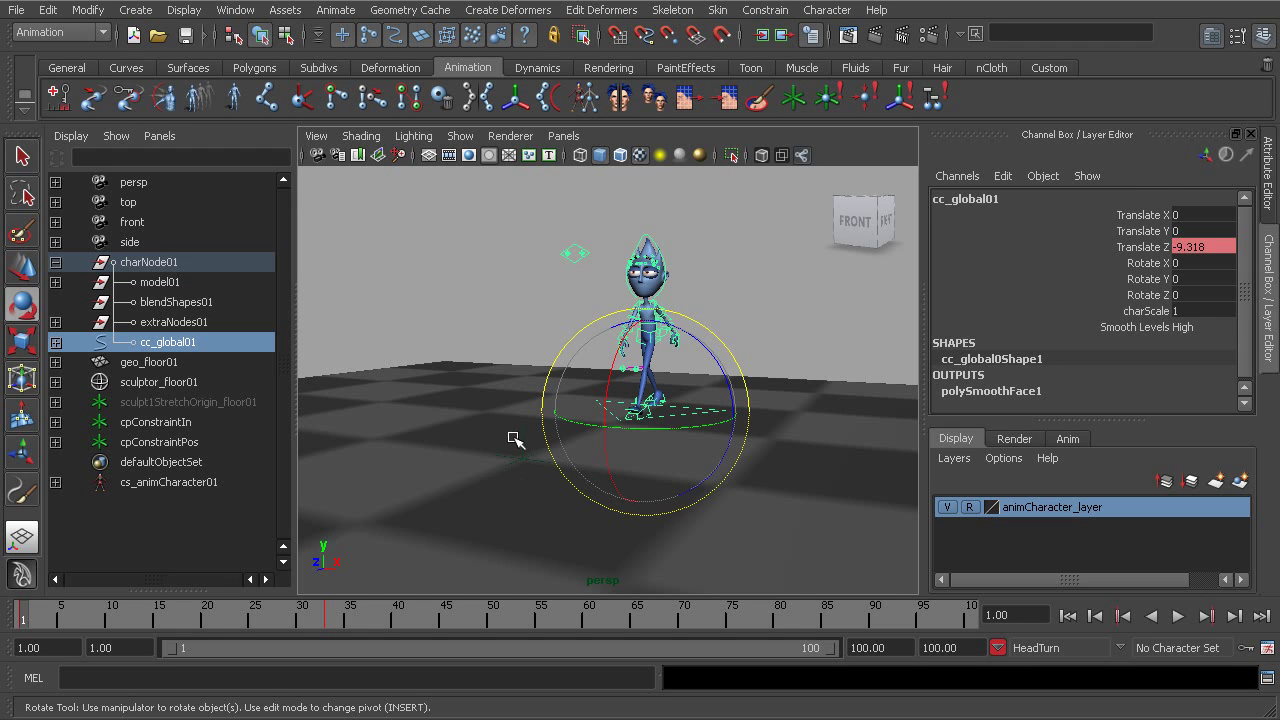
left_click(477, 252)
middle_click_drag(511, 347, 491, 337, "alt")
left_click_drag(491, 337, 486, 331, "alt")
middle_click_drag(486, 331, 501, 326, "alt")
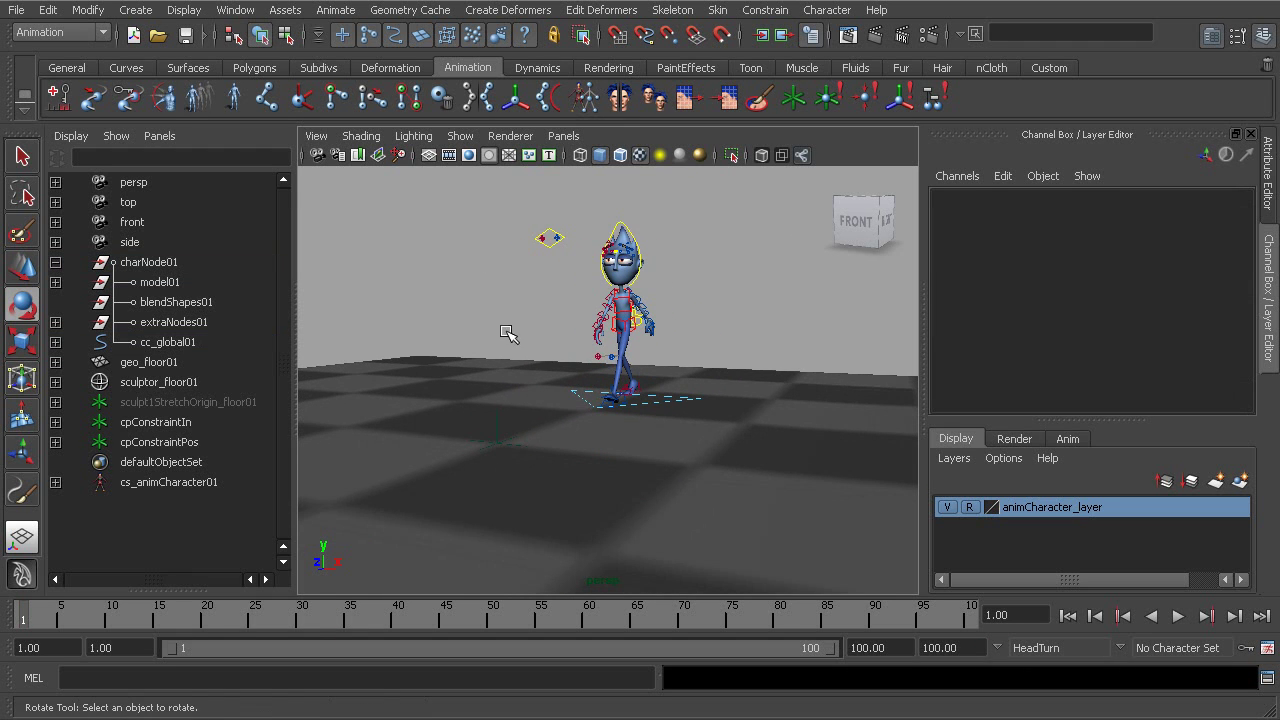
Group the cc_global01 control with its pivot at the origin and compare the group's location with cpConstraintIn
left_click(182, 342)
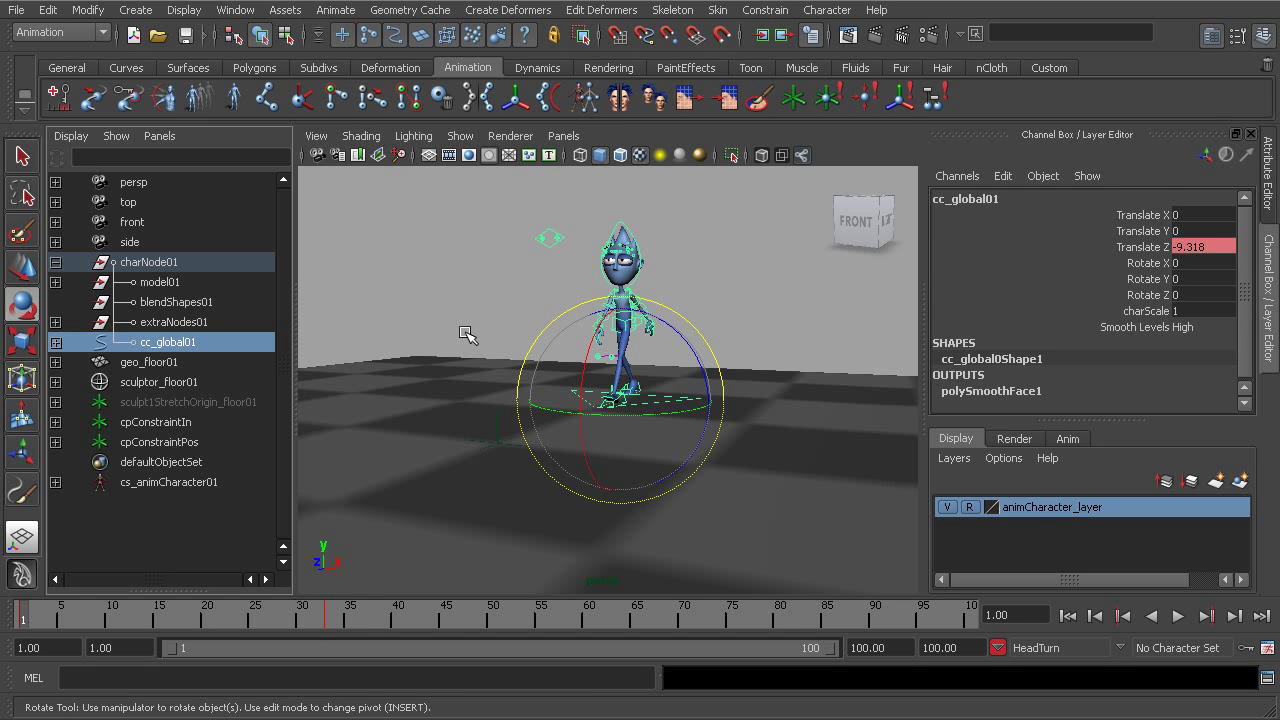
key("ctrl+g")
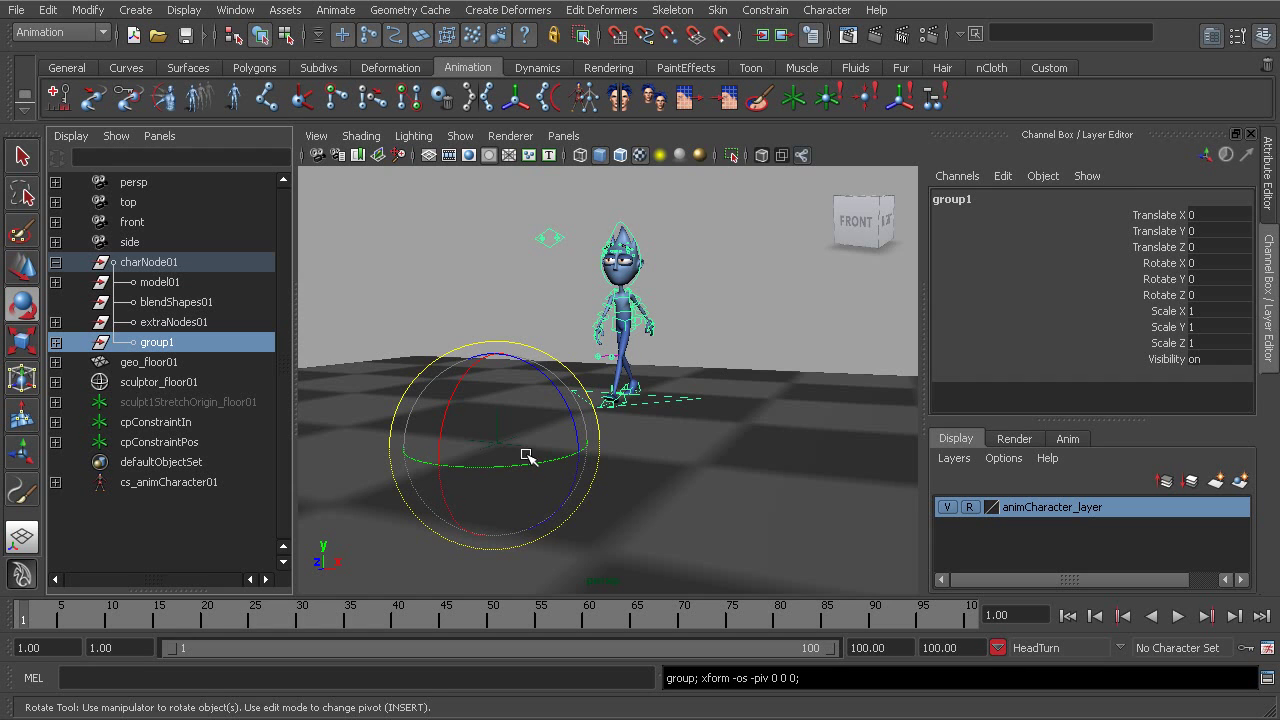
mouse_move(519, 451)
left_mouse_down("alt")
mouse_move(489, 448)
mouse_move(520, 451)
left_mouse_up("alt")
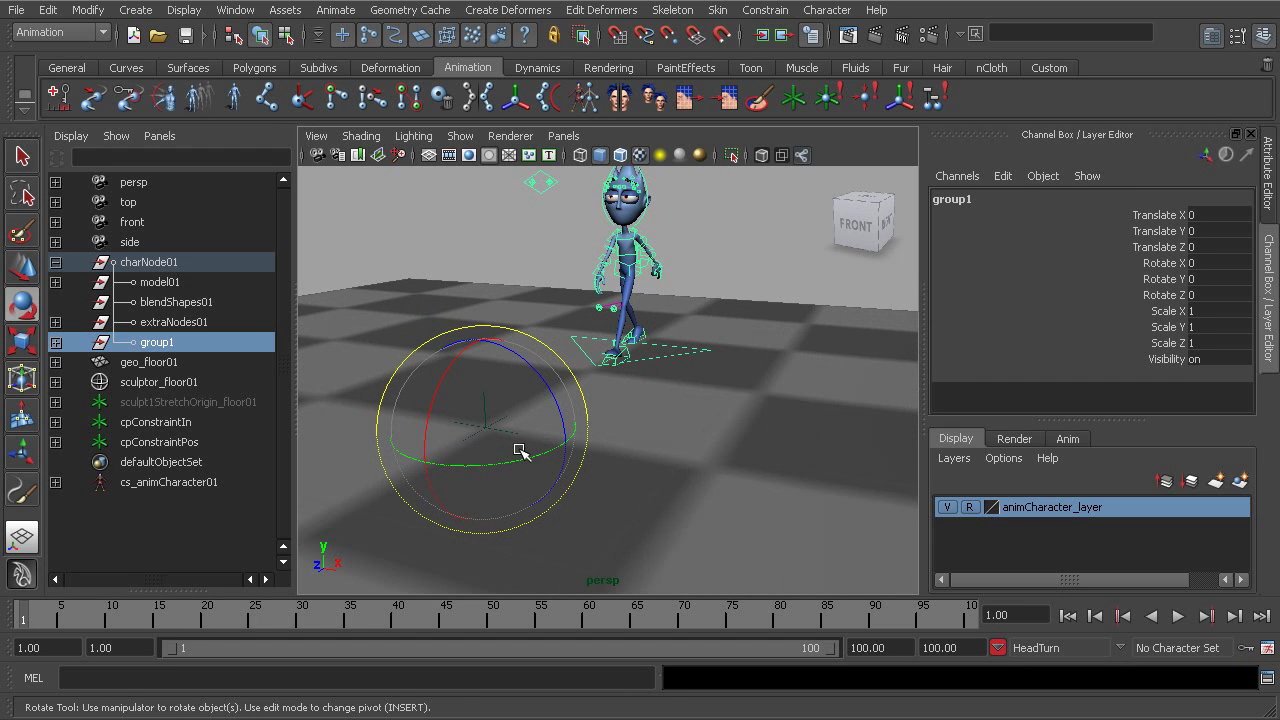
left_click(182, 423)
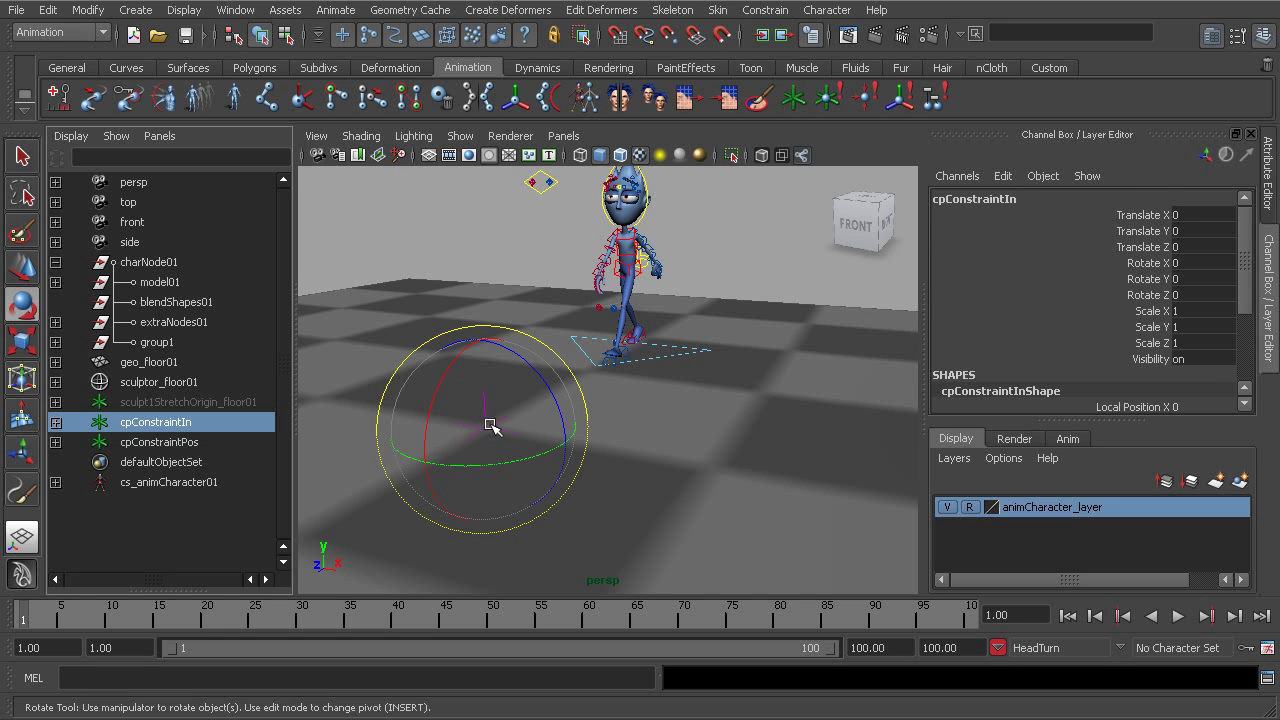
left_click(160, 343)
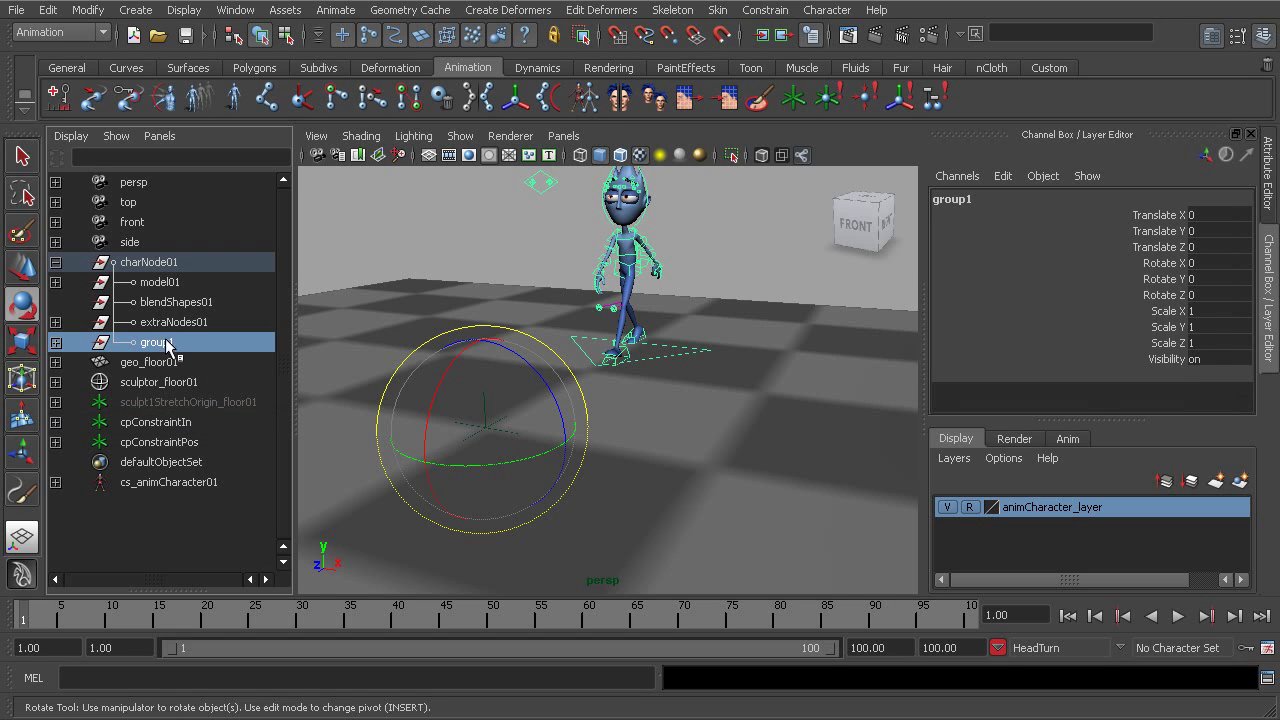
Rename the new group above cc_global01 as grpCNS_globalMove01
double_click(188, 344)
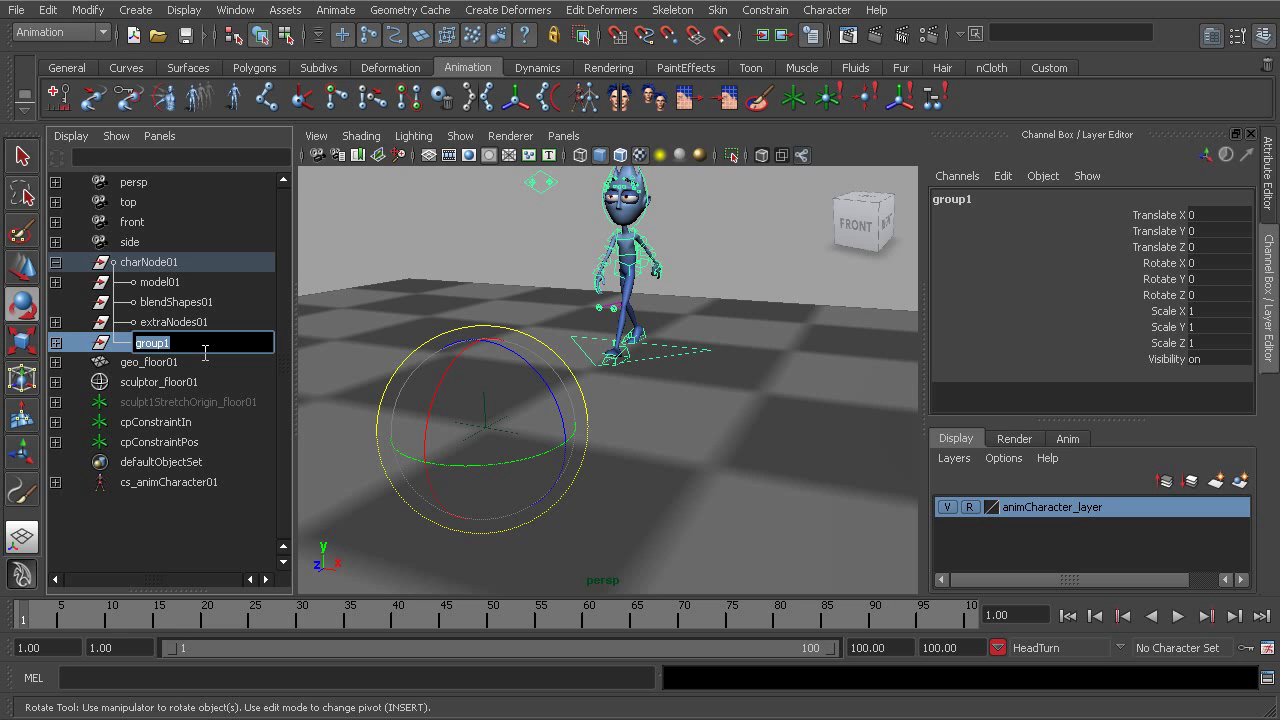
type("gr")
key("Return")
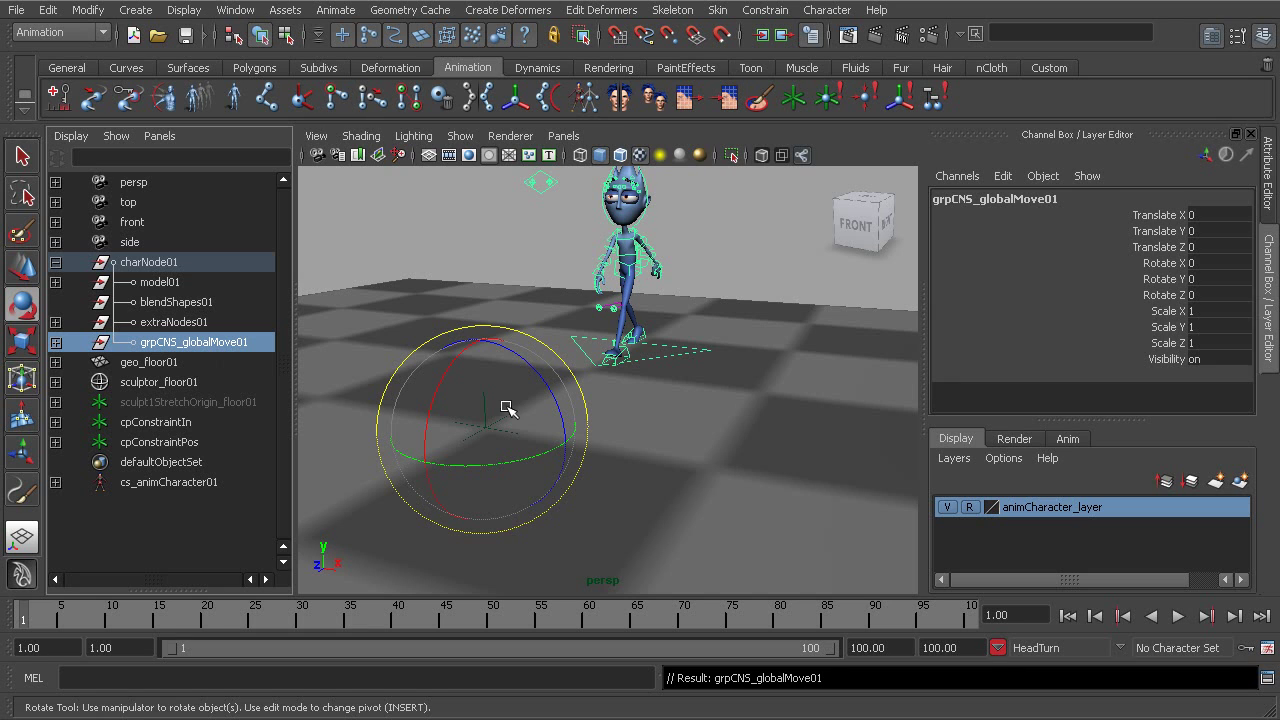
Point-constrain grpCNS_globalMove01 to the cpConstraintPos locator and clear the selection
left_click(165, 442)
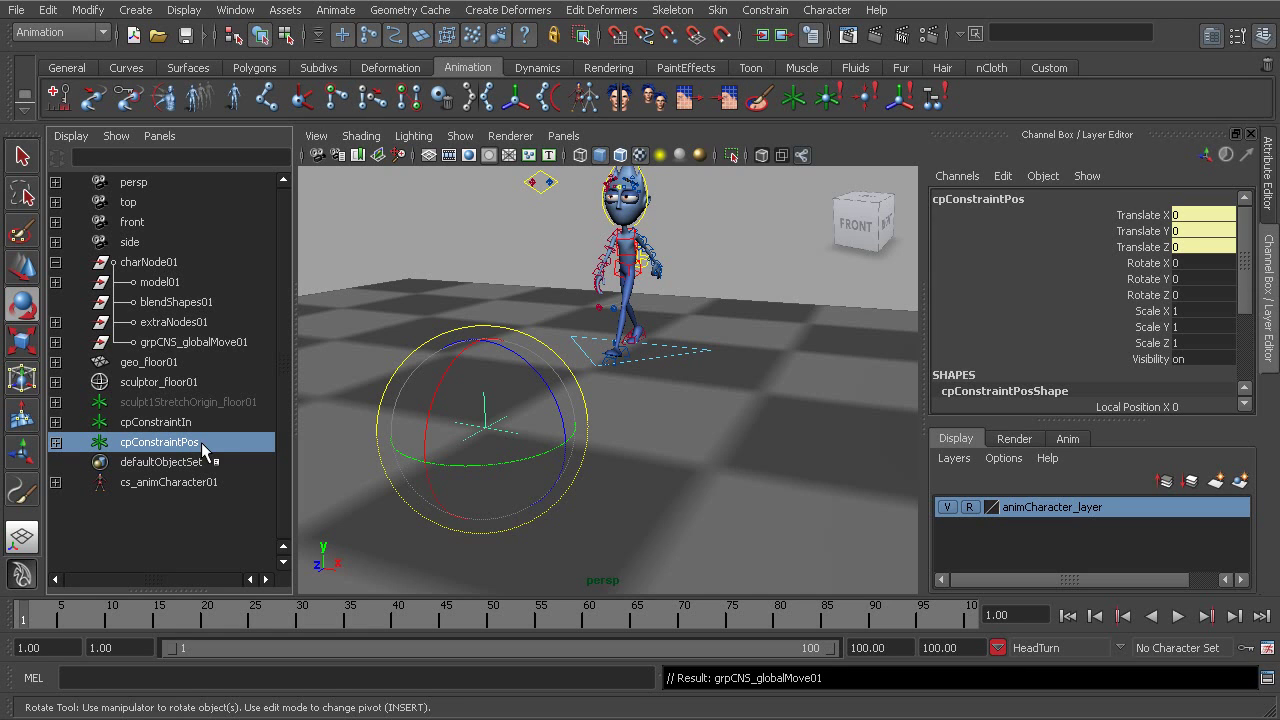
left_click(205, 340, "ctrl")
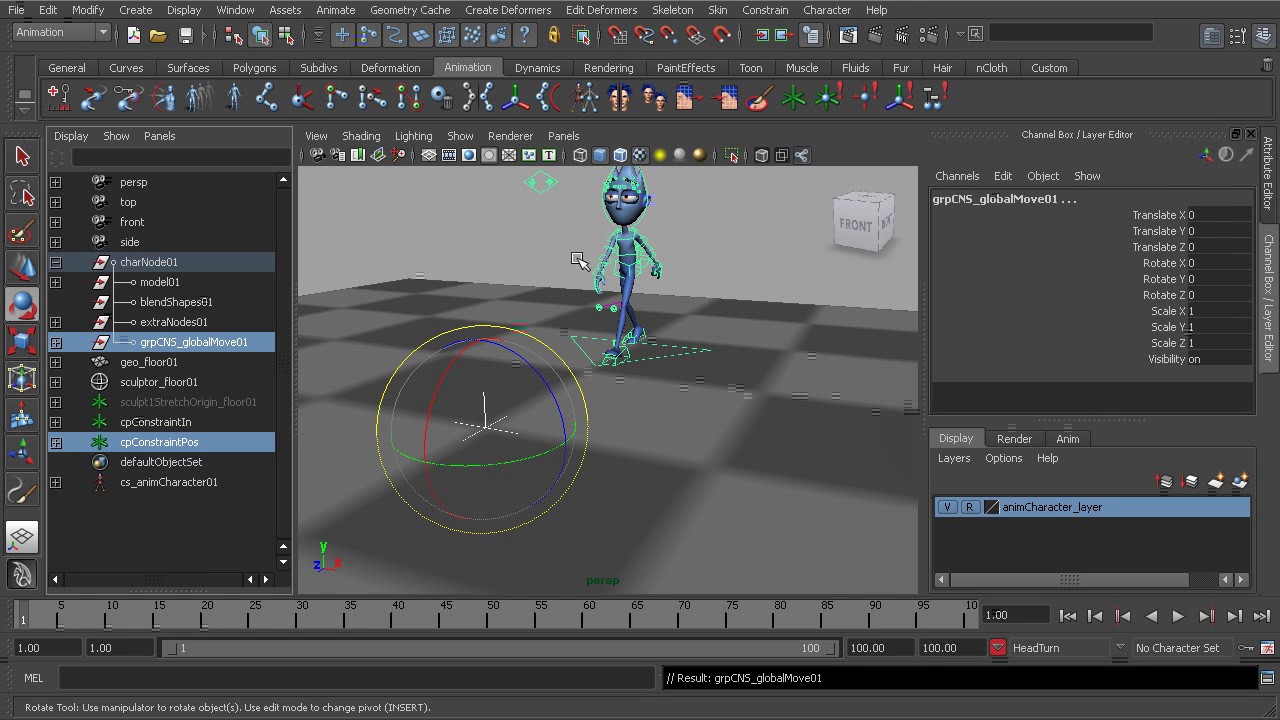
left_click(765, 10)
left_click(770, 40)
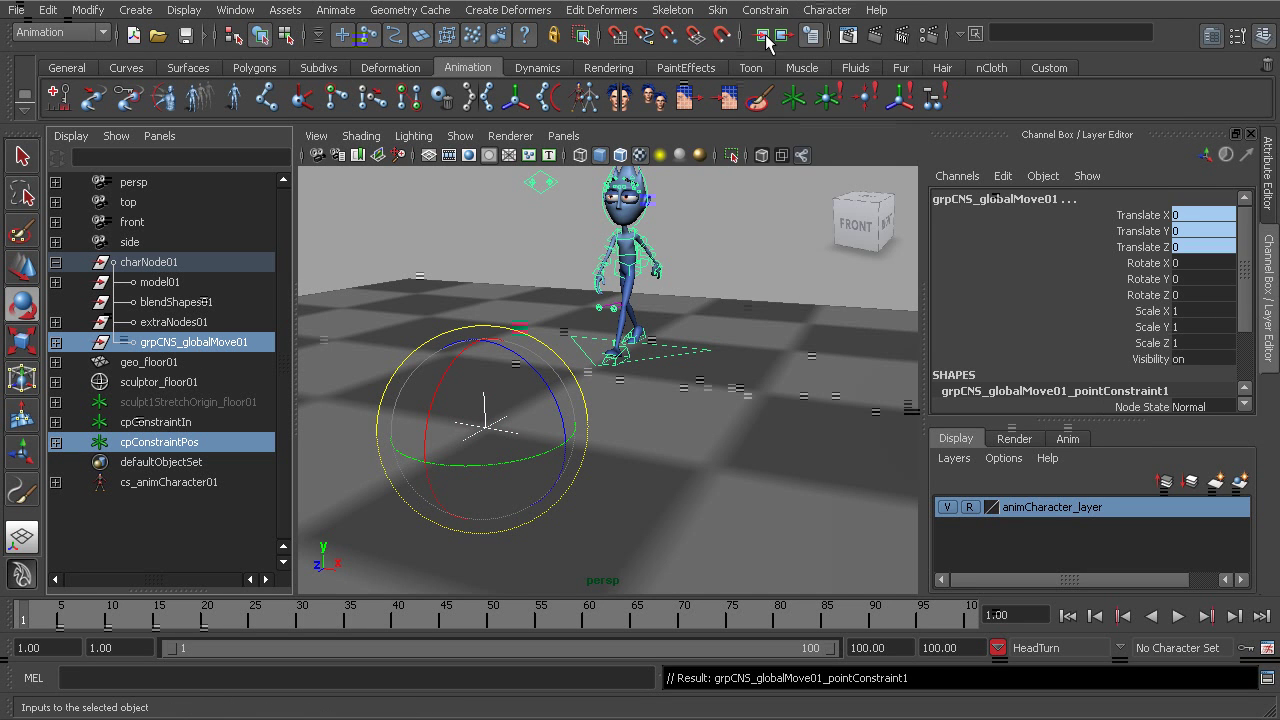
left_click(490, 228)
Scrub and play the walk, with geo_floor01 selected, to check how the constrained character follows the deforming floor
right_click_drag(685, 382, 505, 352, "alt")
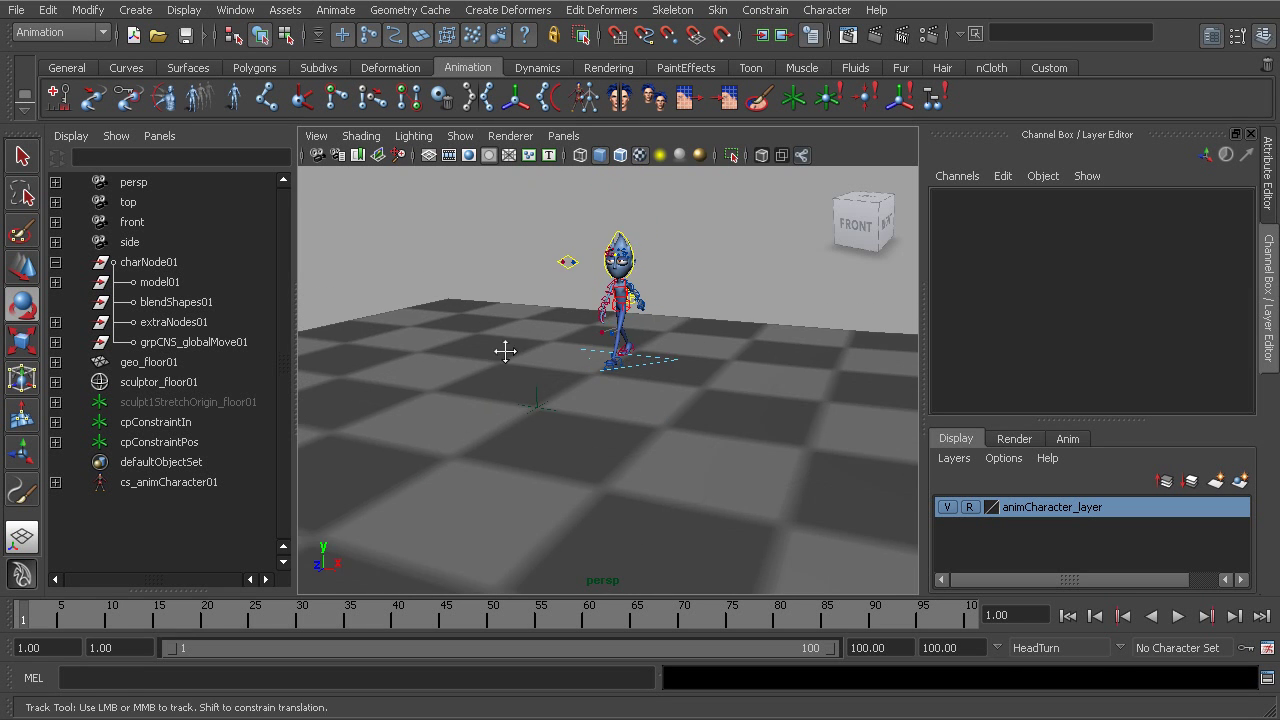
left_click_drag(498, 354, 517, 346, "alt")
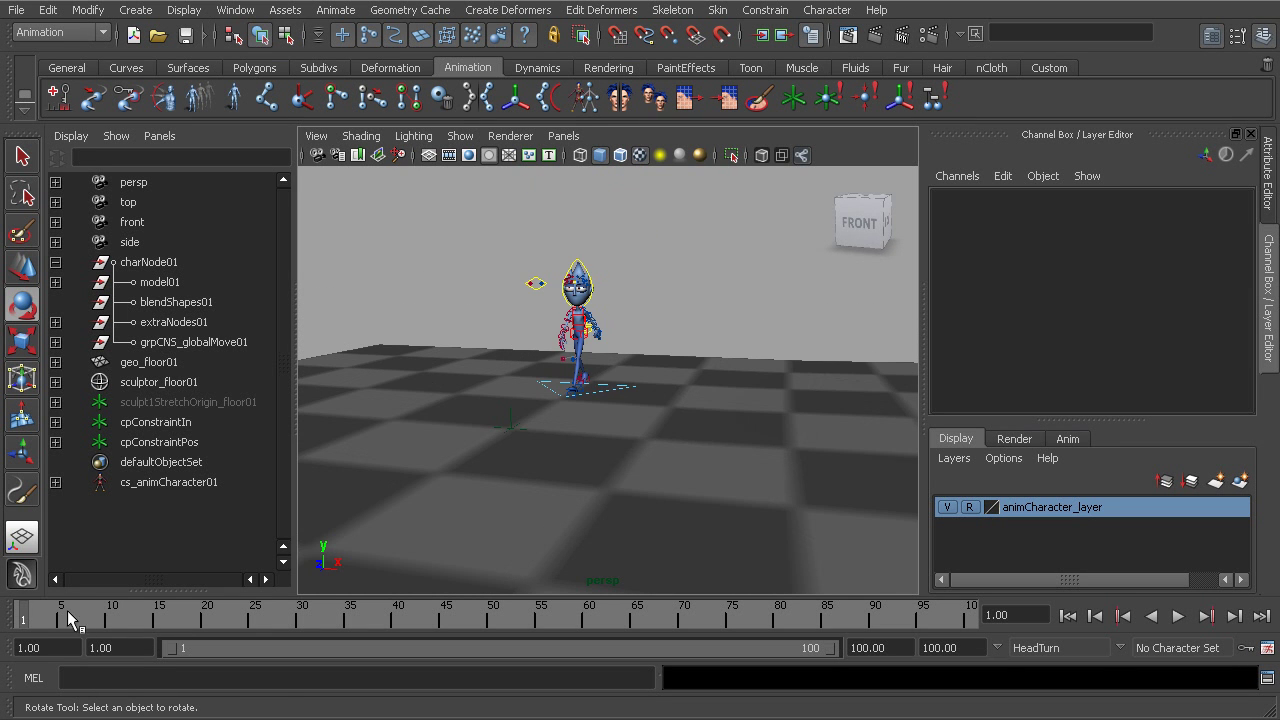
left_click_drag(67, 610, 446, 615)
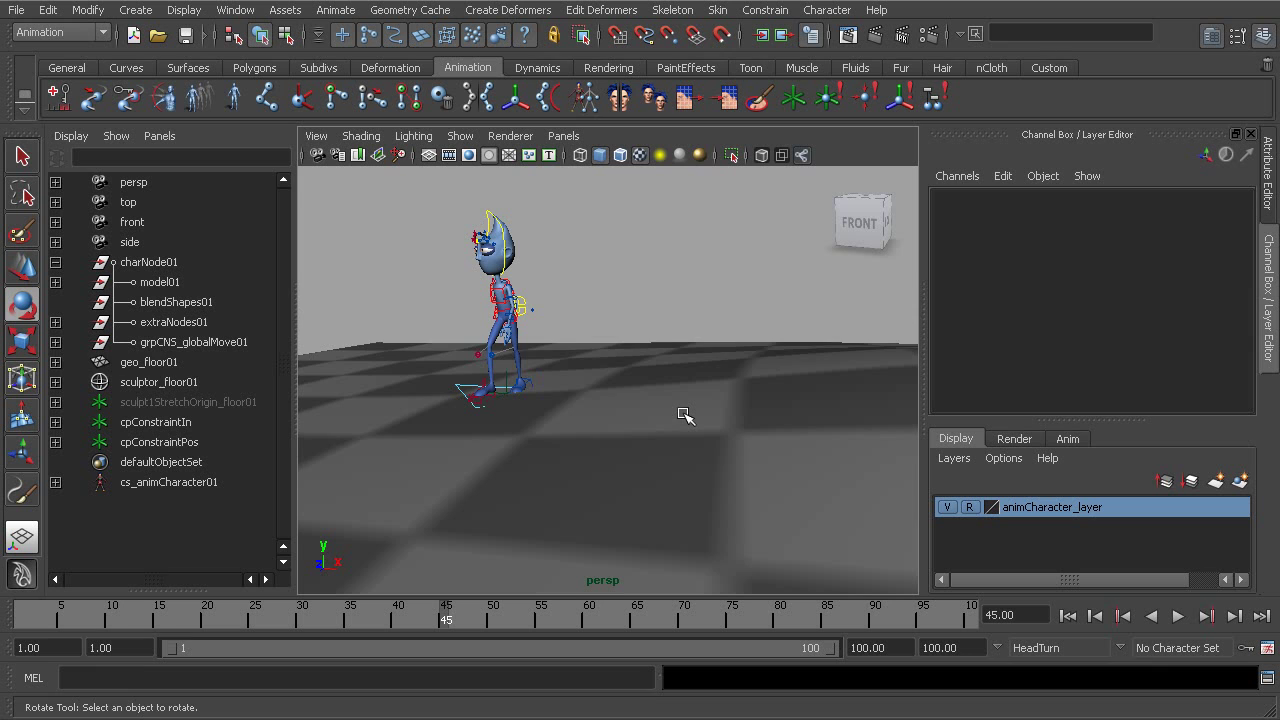
left_click(636, 389)
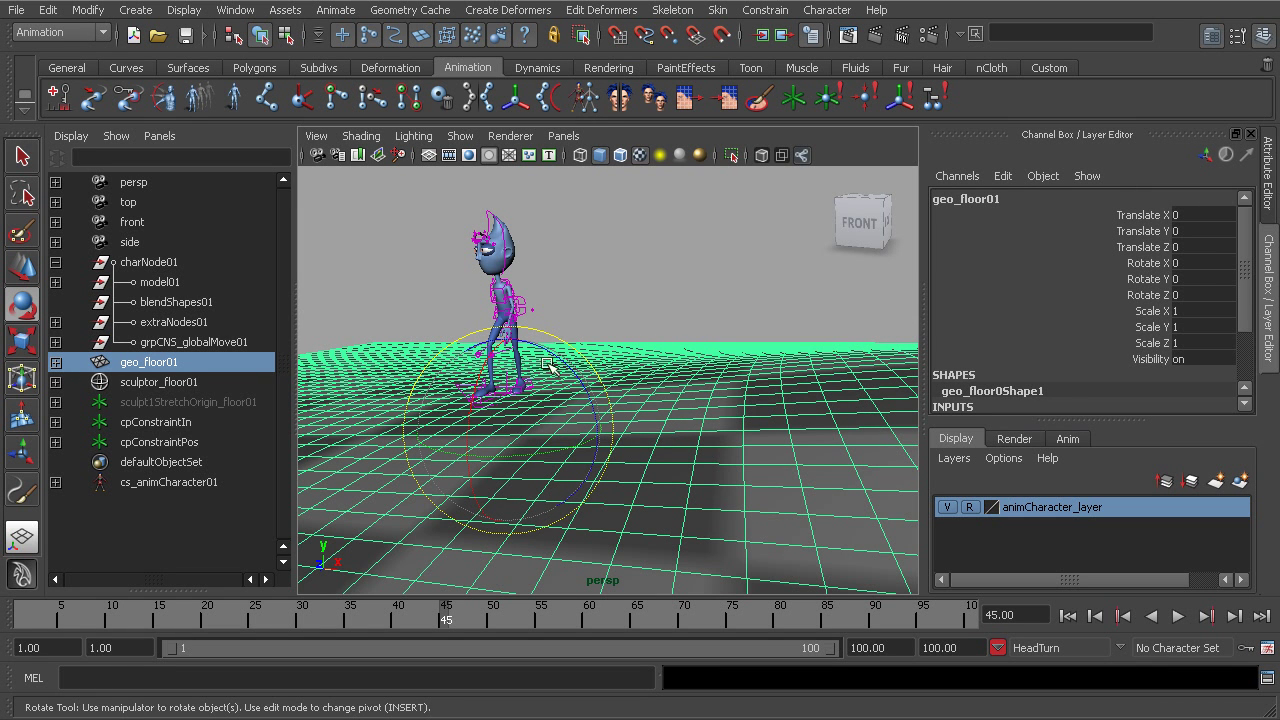
key("alt+v")
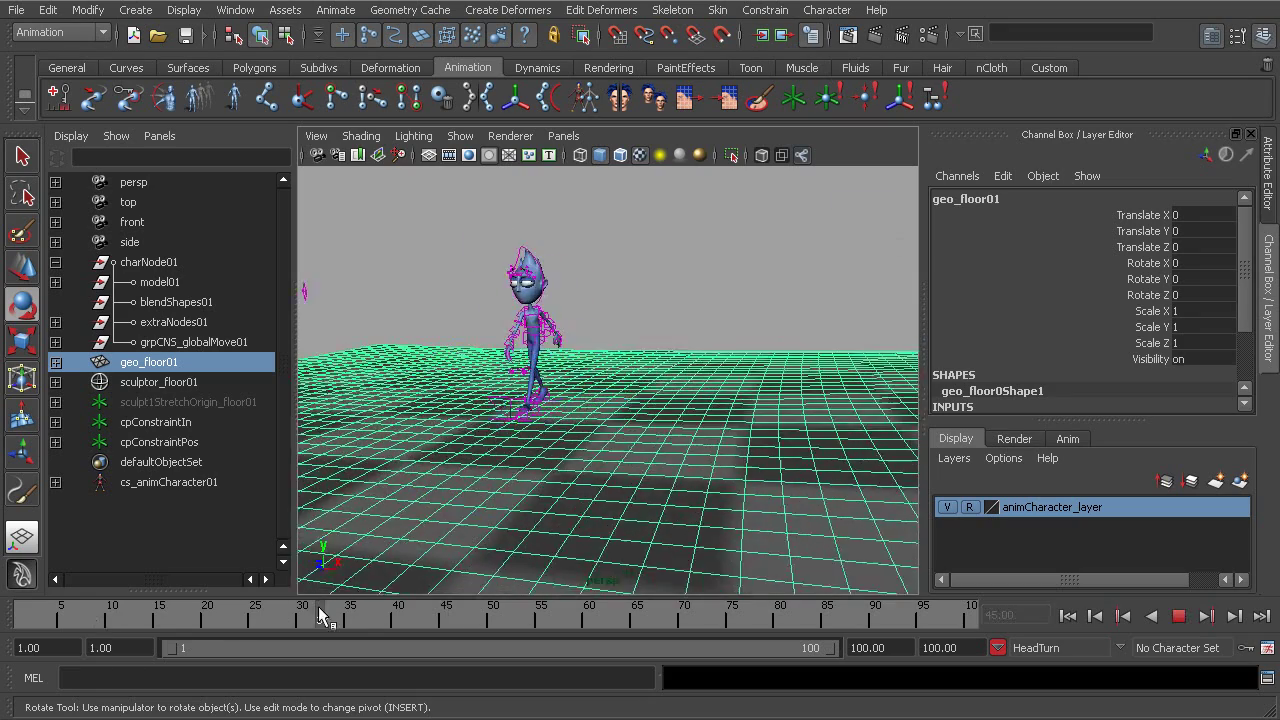
key("Escape")
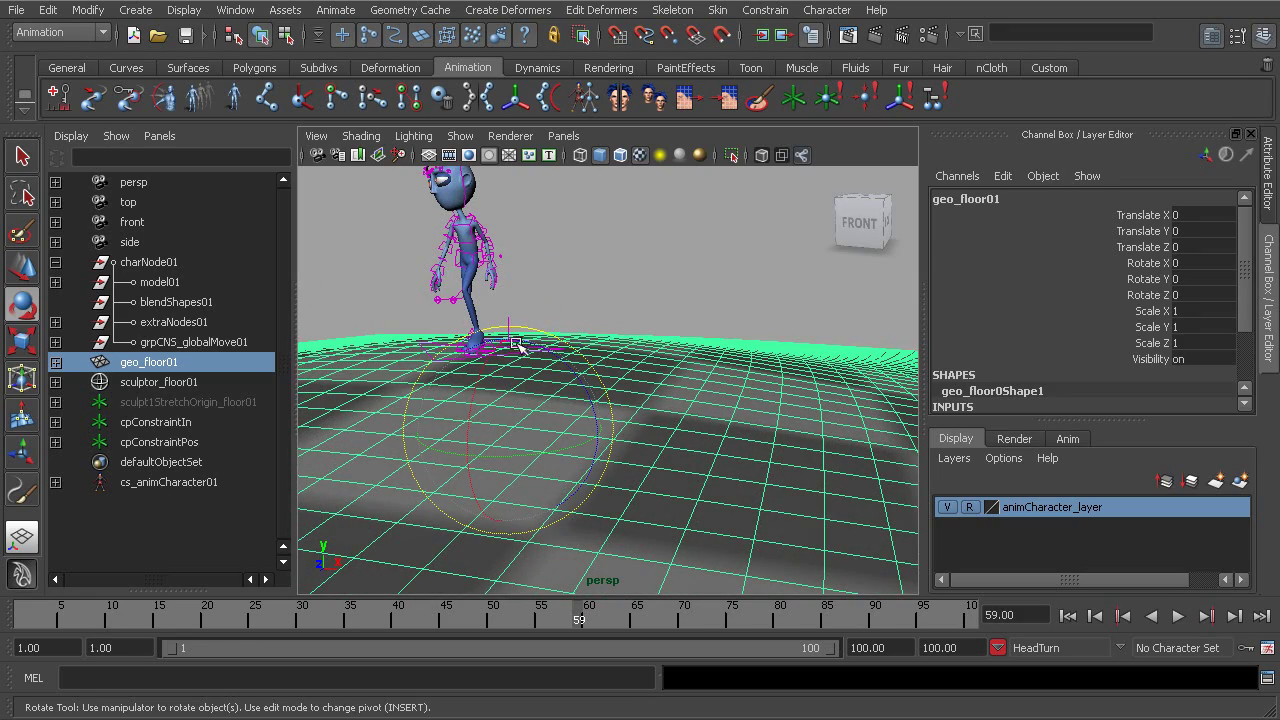
Scrub the walk back to frame 1 and deselect geo_floor01
left_click_drag(581, 617, 388, 615)
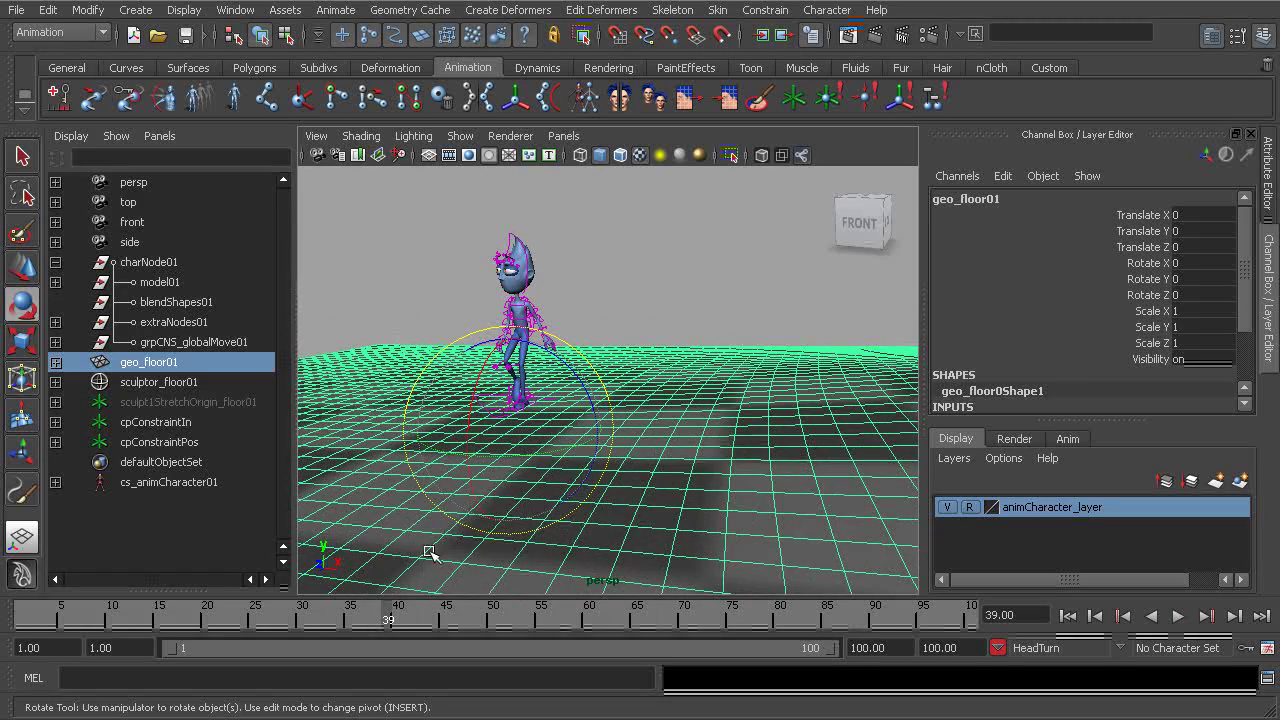
left_click_drag(119, 616, 6, 595)
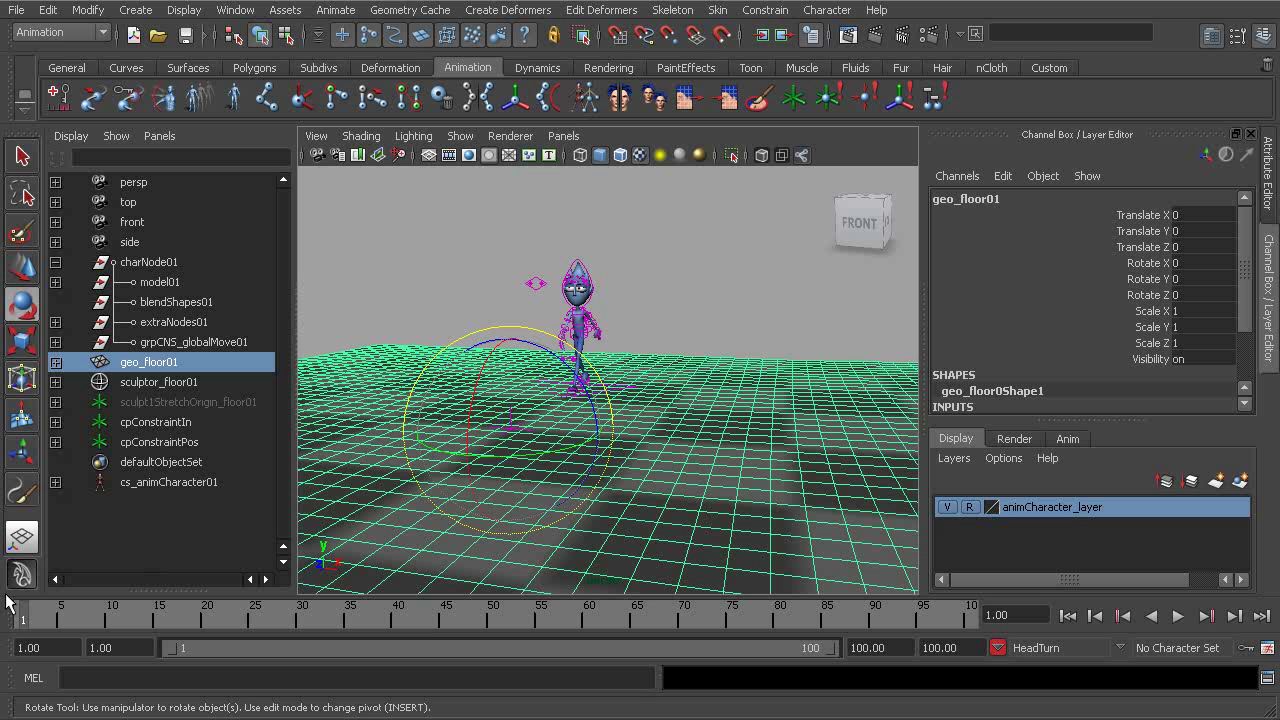
left_click(648, 318)
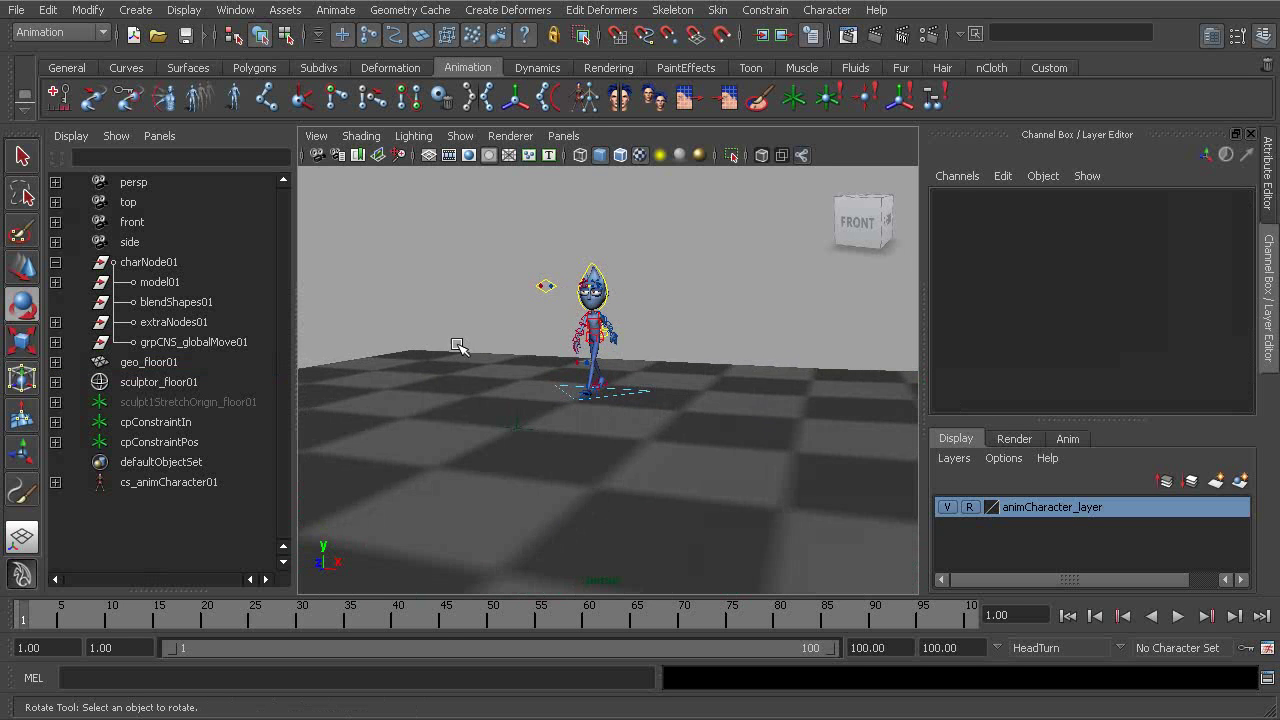
Hide the NURBS curves in the perspective view and play the character's walk without its control curves
left_click_drag(493, 385, 451, 387, "alt")
right_click_drag(451, 387, 558, 414, "alt")
left_click_drag(557, 413, 585, 358, "alt")
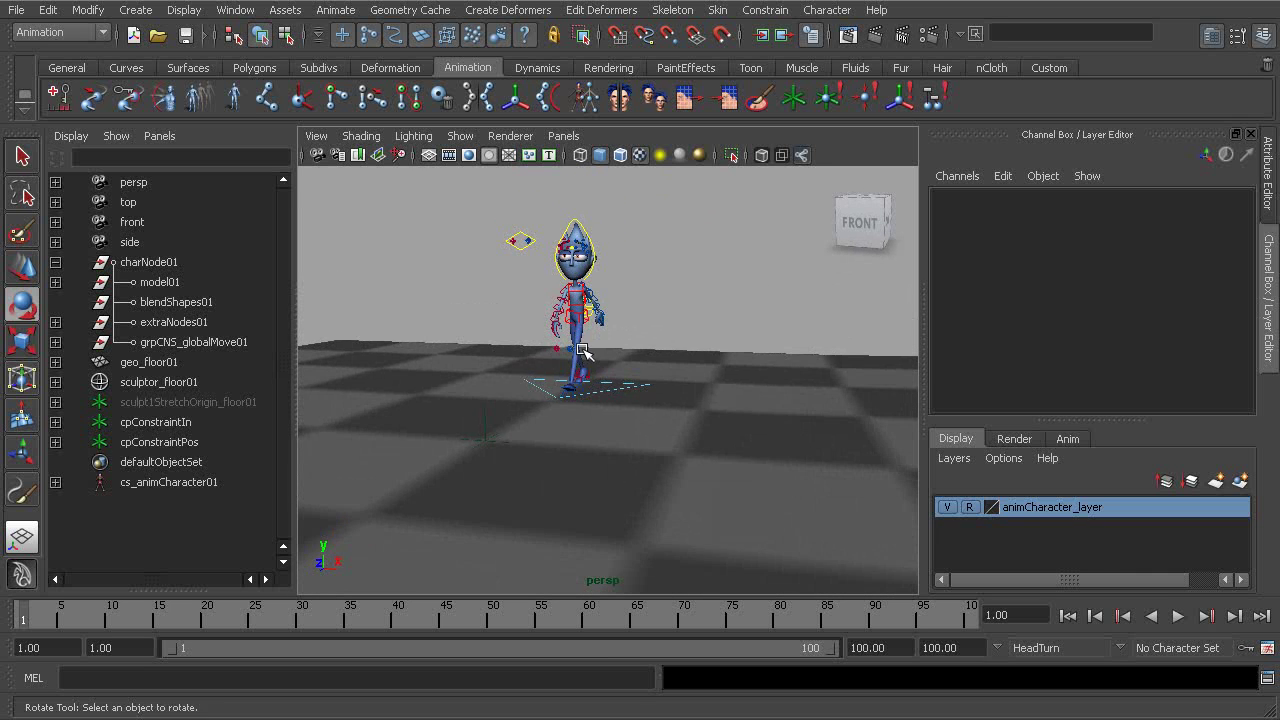
middle_click_drag(621, 358, 608, 367, "alt")
left_click(460, 136)
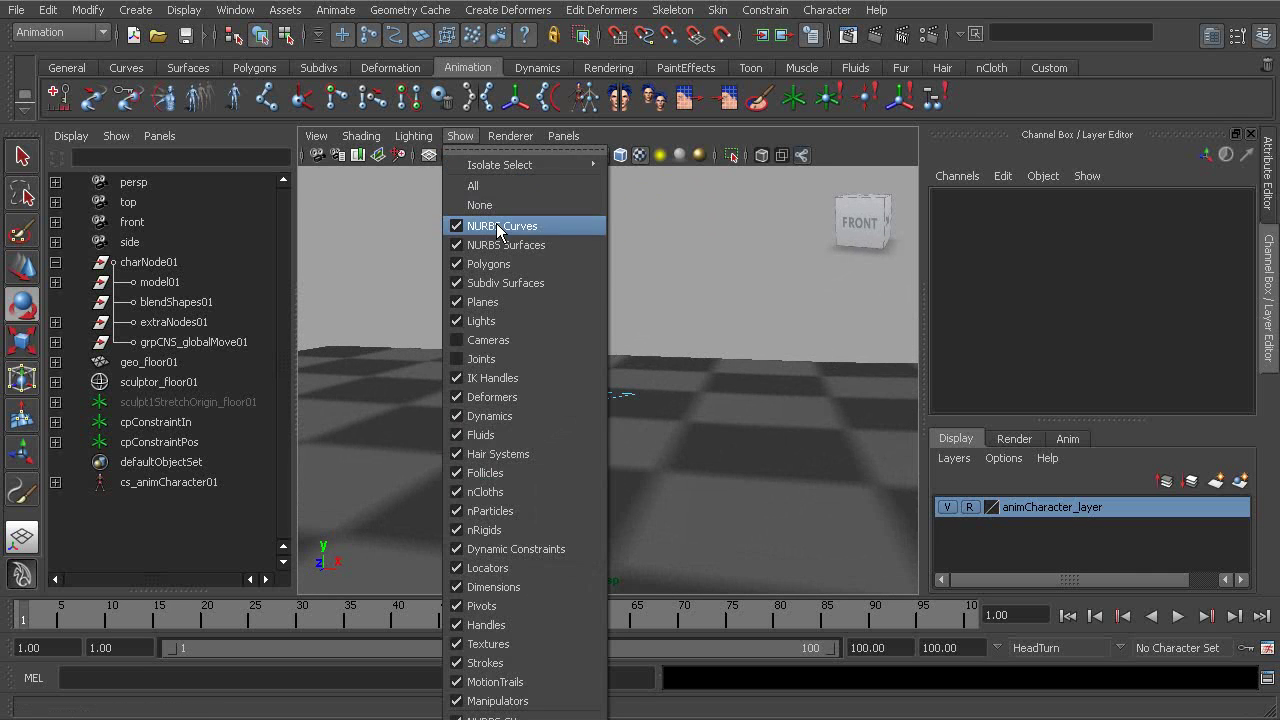
left_click(500, 227)
left_click(1178, 616)
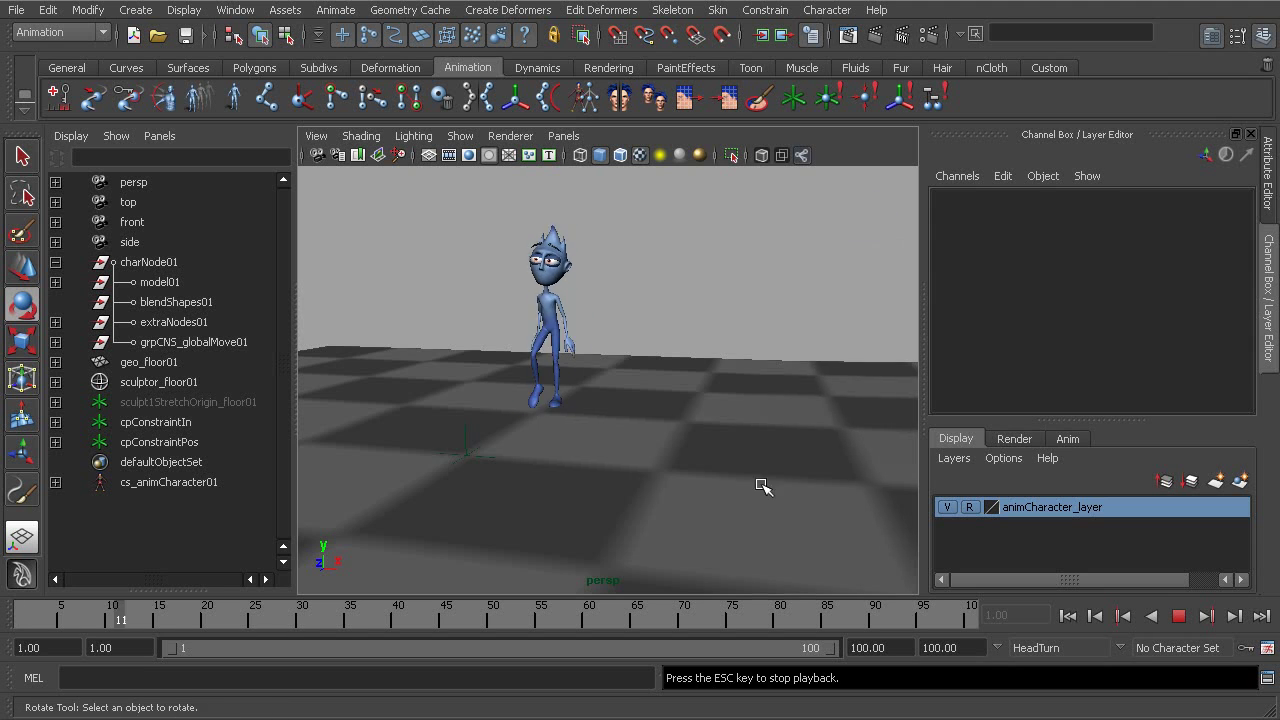